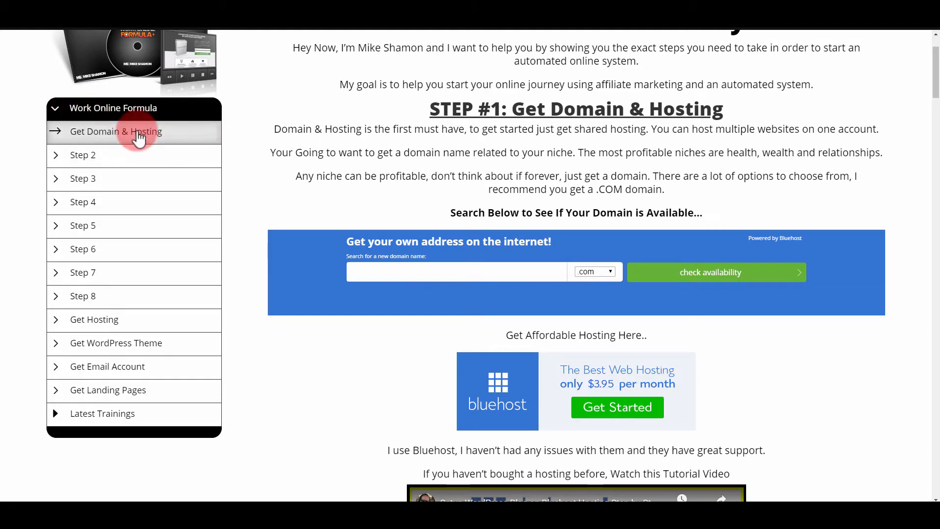
- Examine the Work Online Formula sidebar menu, its changing step labels and the guide sections it links to
{"action": "scroll", "coordinate": [138, 158], "scroll_direction": "up", "scroll_amount": 3}
{"action": "scroll", "coordinate": [130, 185], "scroll_direction": "down", "scroll_amount": 3}
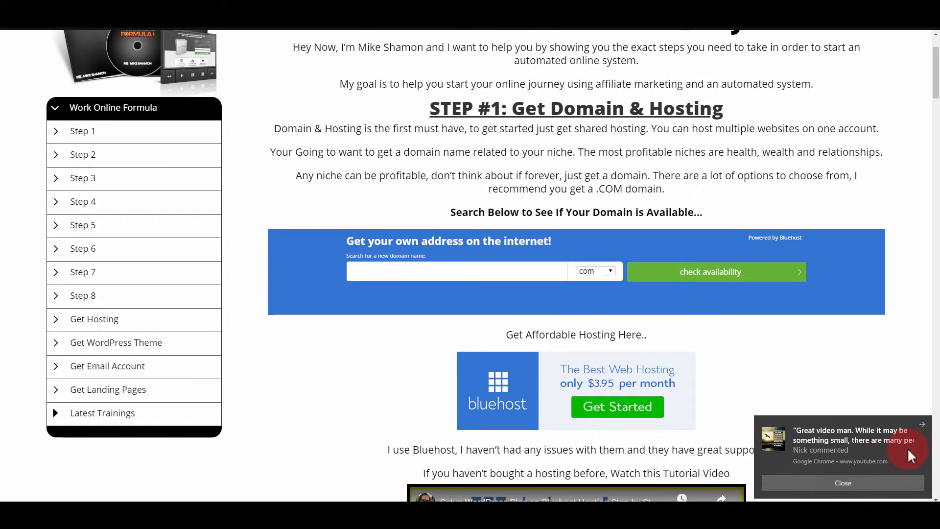
{"action": "left_click", "coordinate": [901, 490]}
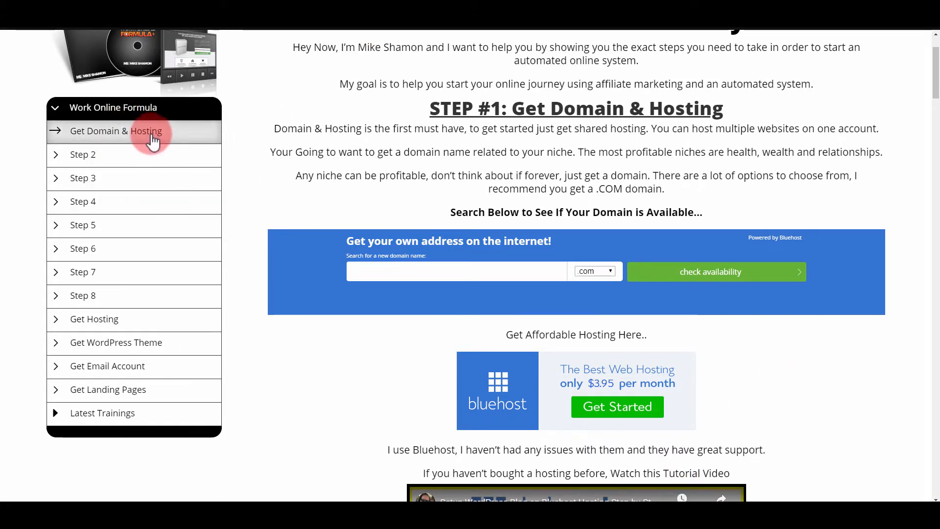
{"action": "scroll", "coordinate": [184, 264], "scroll_direction": "down", "scroll_amount": 1}
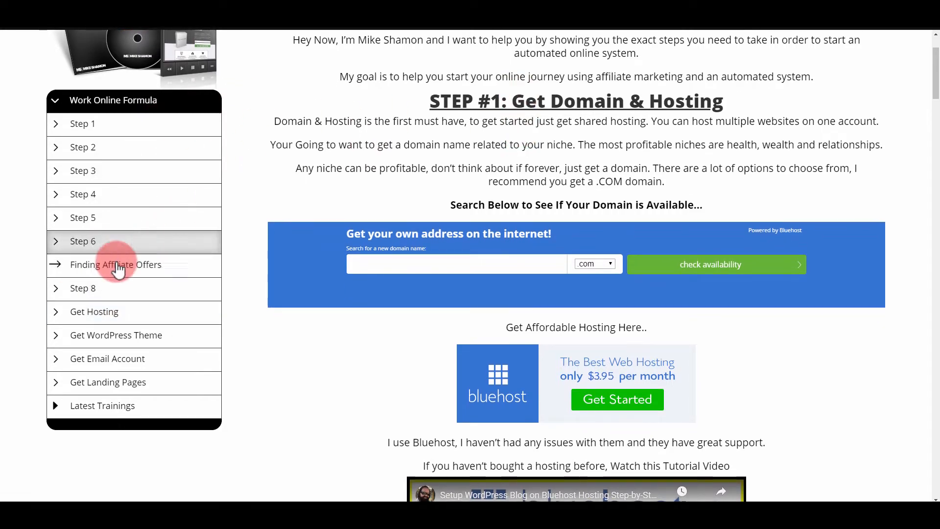
{"action": "scroll", "coordinate": [120, 259], "scroll_direction": "down", "scroll_amount": 1}
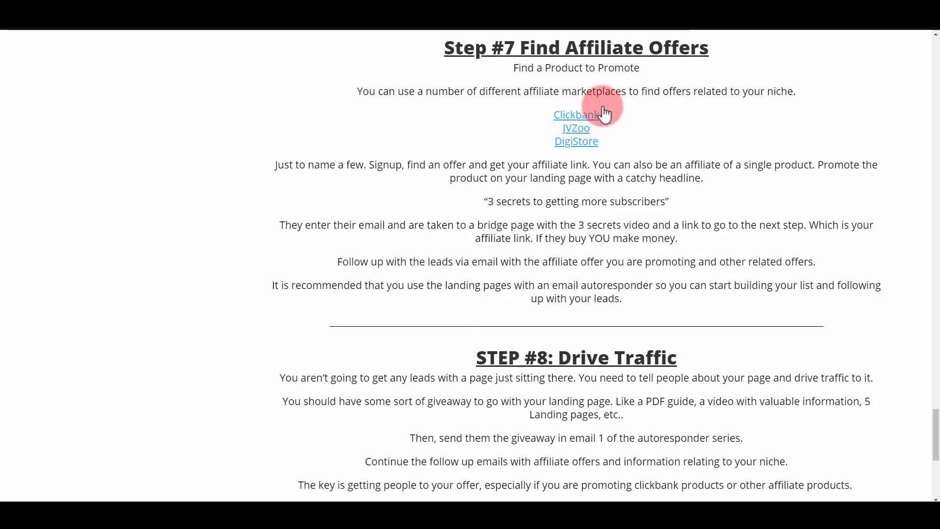
{"action": "scroll", "coordinate": [622, 94], "scroll_direction": "up", "scroll_amount": 10}
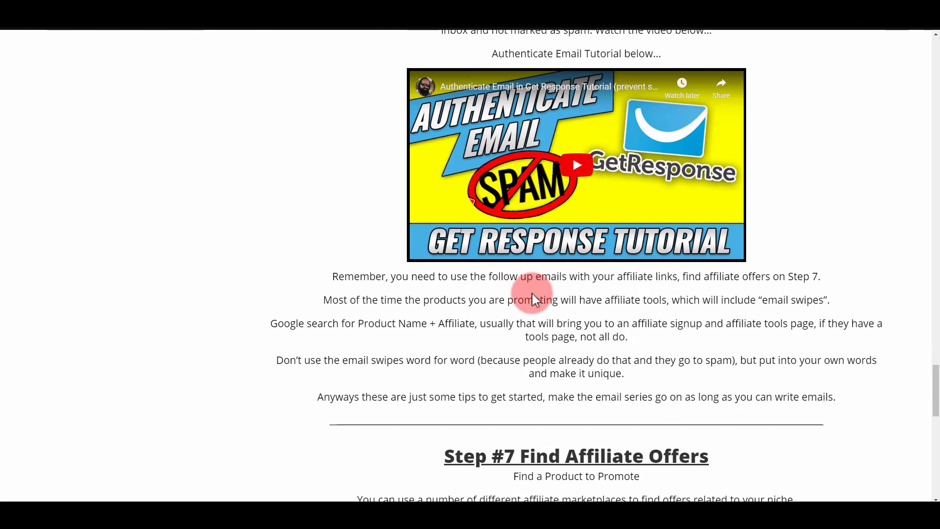
{"action": "scroll", "coordinate": [320, 270], "scroll_direction": "up", "scroll_amount": 15}
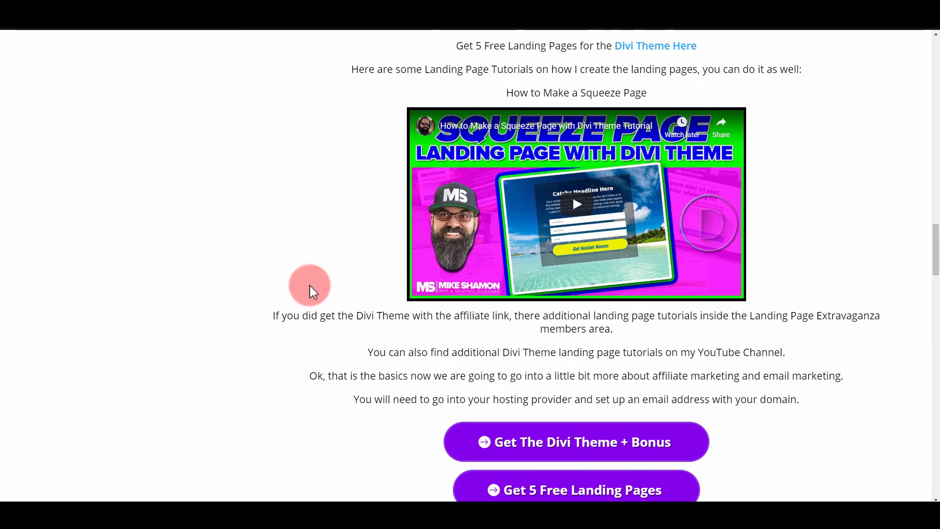
{"action": "scroll", "coordinate": [310, 286], "scroll_direction": "up", "scroll_amount": 15}
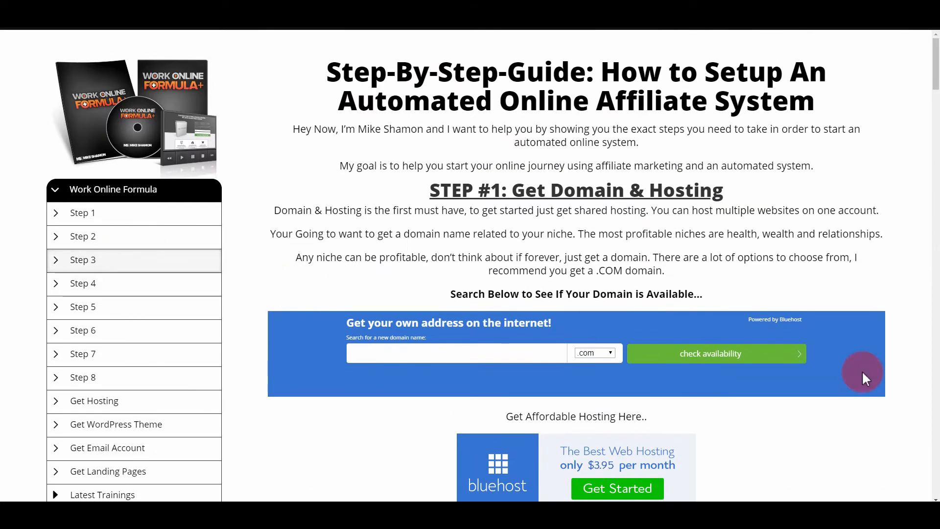
{"action": "scroll", "coordinate": [878, 447], "scroll_direction": "down", "scroll_amount": 2}
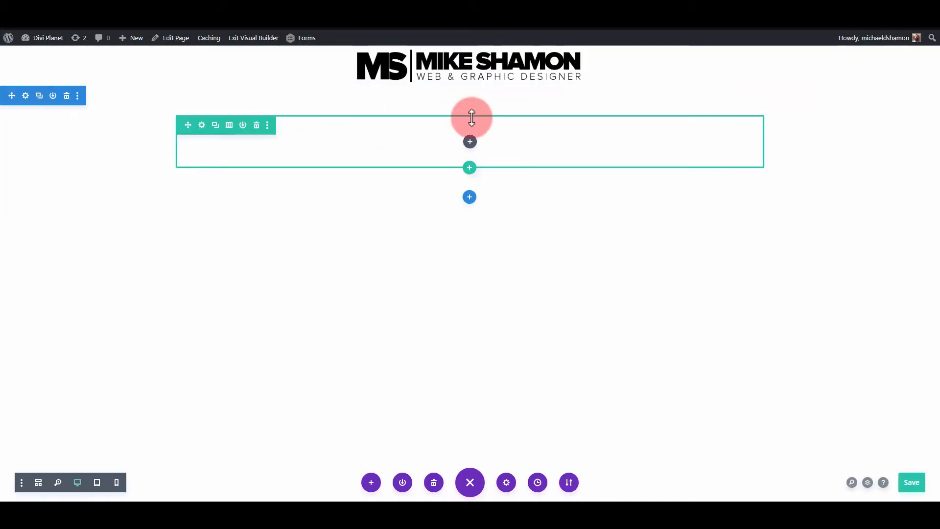
- Insert a Blurb module into the empty single-column row
{"action": "left_click", "coordinate": [468, 146]}
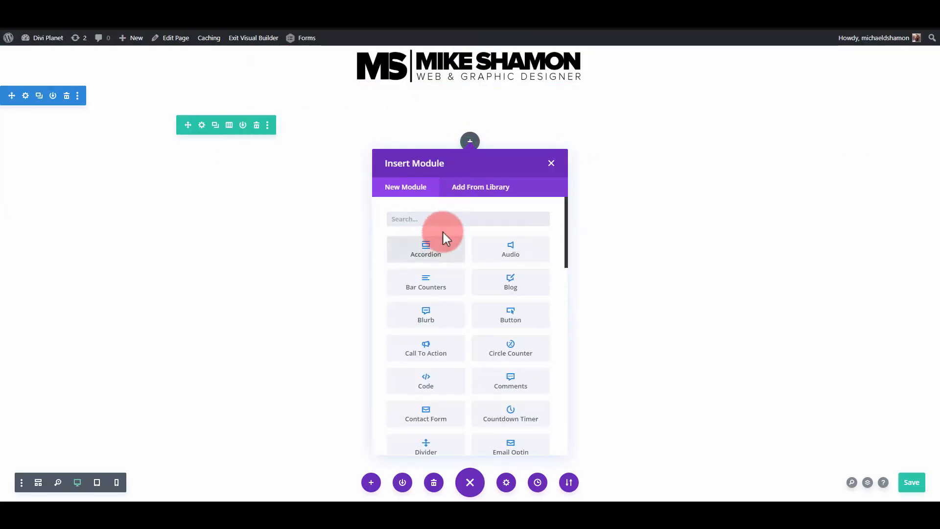
{"action": "left_click", "coordinate": [437, 219]}
{"action": "type", "text": "blurb"}
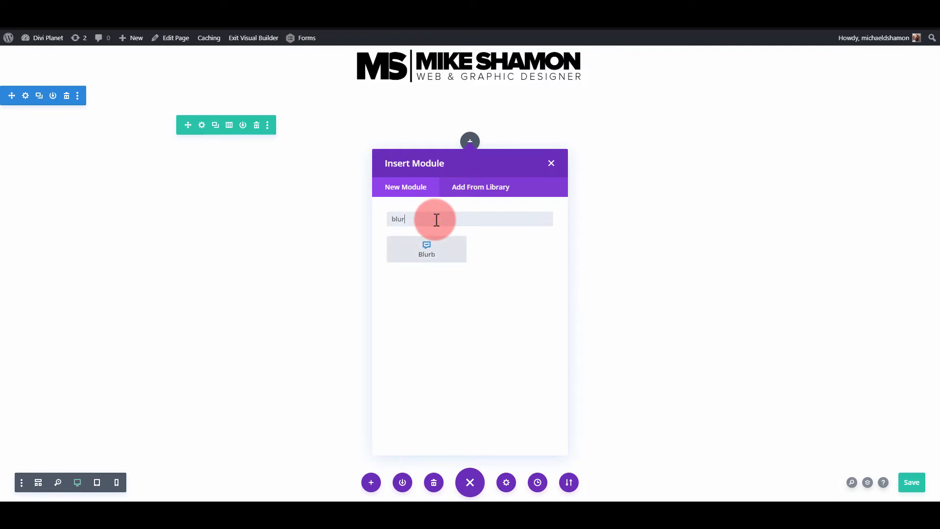
{"action": "left_click", "coordinate": [429, 252]}
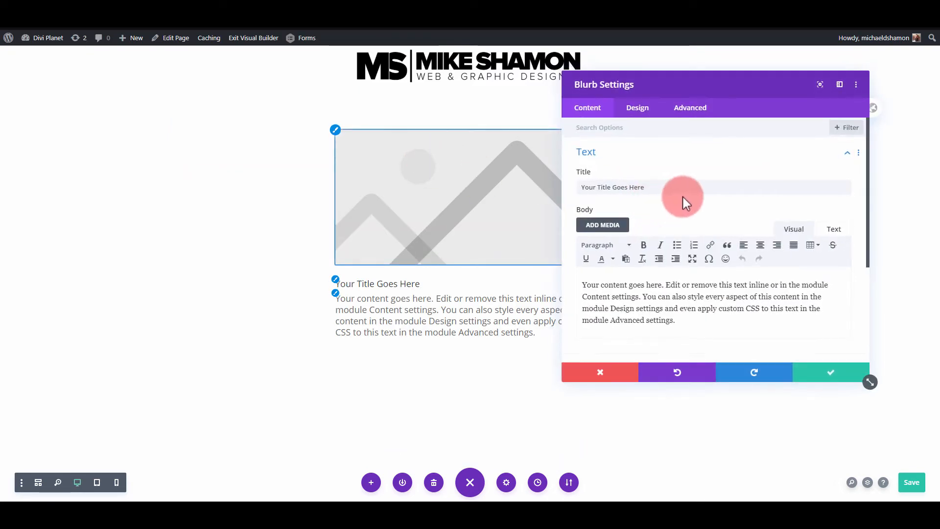
- Clear the blurb's title and replace its body text with "Menu Navigation"
{"action": "left_click", "coordinate": [693, 187]}
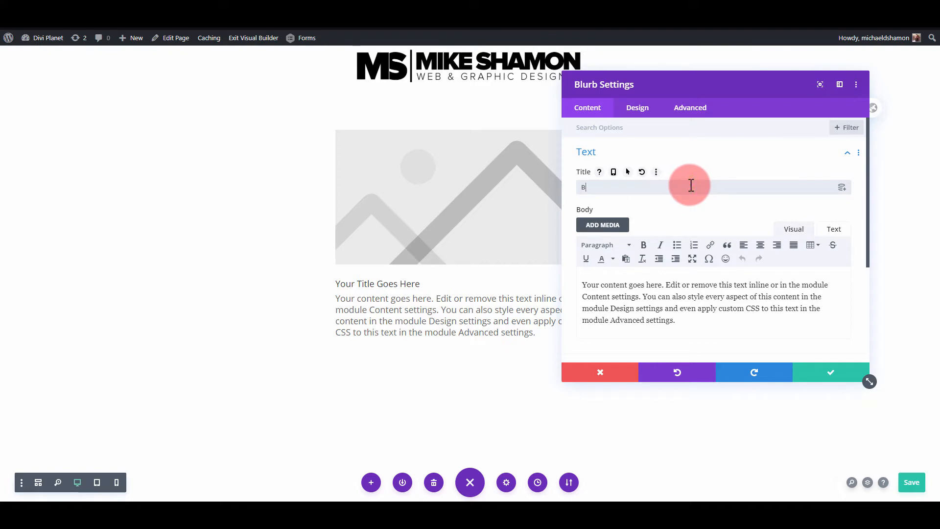
{"action": "key", "text": "BackSpace"}
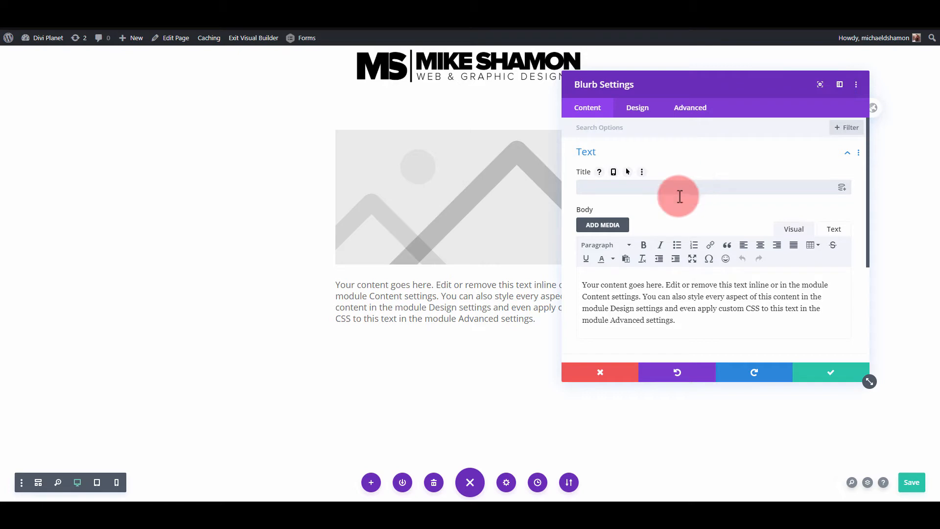
{"action": "key", "text": "ctrl+a"}
{"action": "type", "text": "Menu Navigation"}
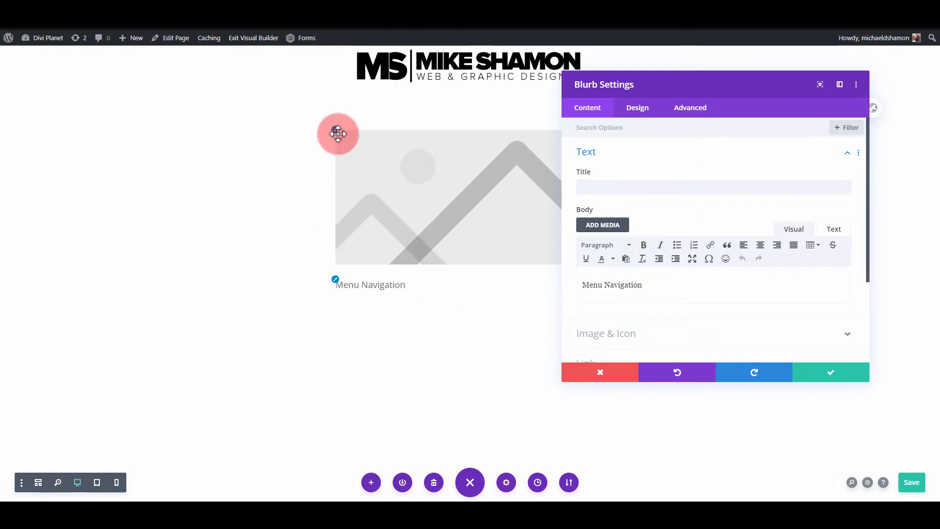
- Make the blurb use an icon instead of an image and choose the plain down chevron
{"action": "left_click", "coordinate": [623, 151]}
{"action": "left_click", "coordinate": [602, 192]}
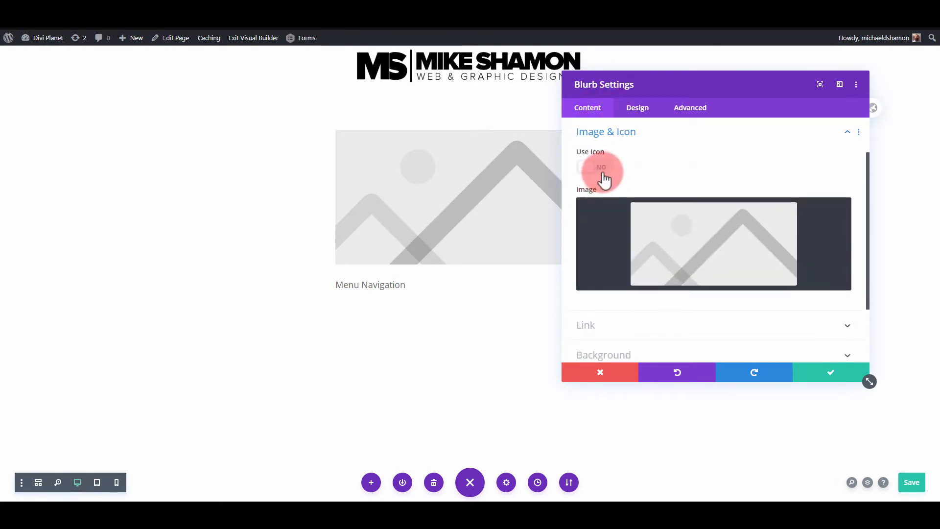
{"action": "left_click", "coordinate": [602, 172]}
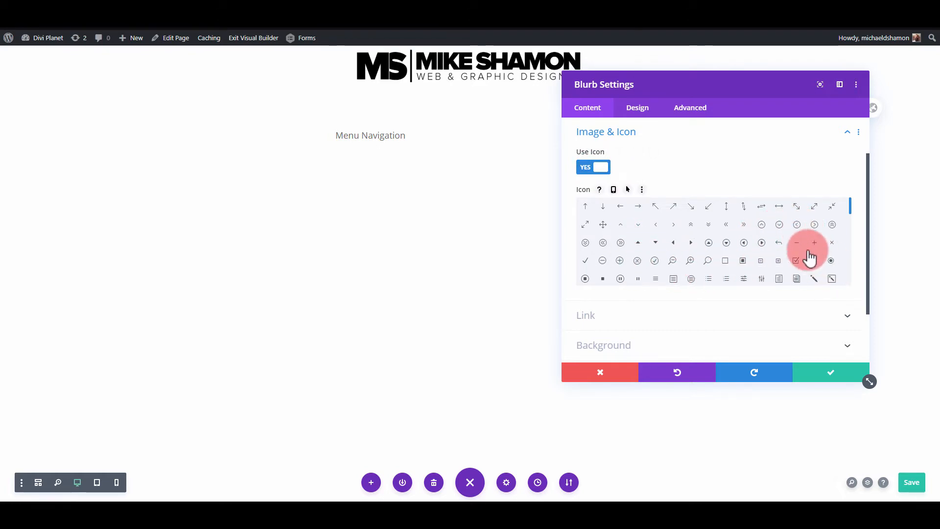
{"action": "scroll", "coordinate": [810, 254], "scroll_direction": "down", "scroll_amount": 3}
{"action": "scroll", "coordinate": [734, 249], "scroll_direction": "up", "scroll_amount": 3}
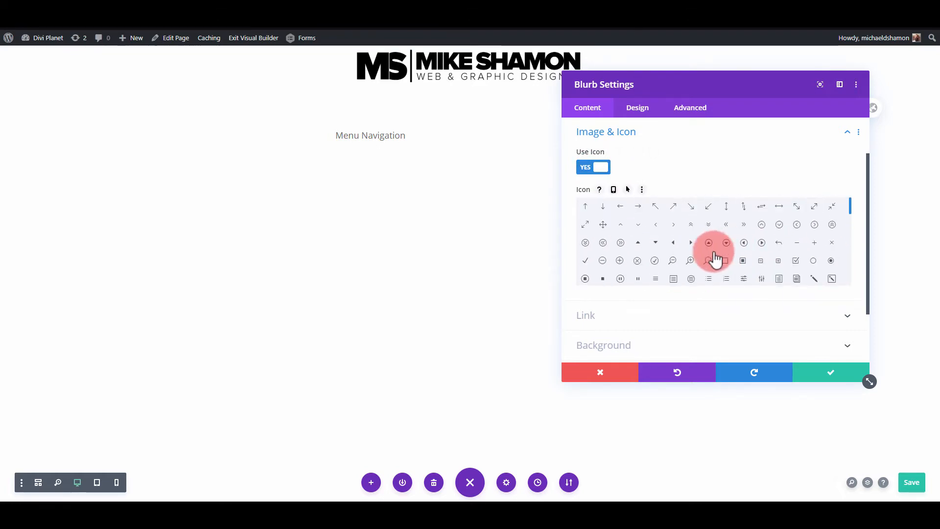
{"action": "left_click", "coordinate": [641, 227]}
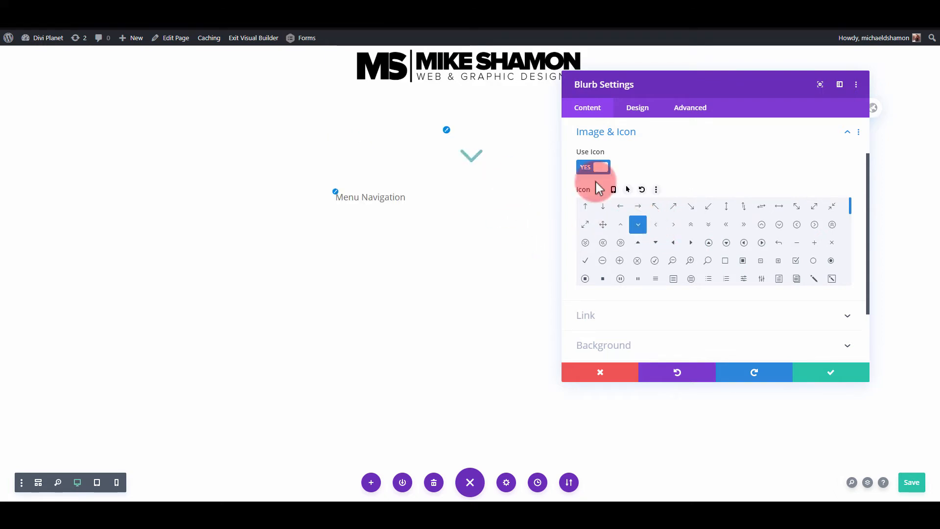
{"action": "scroll", "coordinate": [646, 147], "scroll_direction": "up", "scroll_amount": 2}
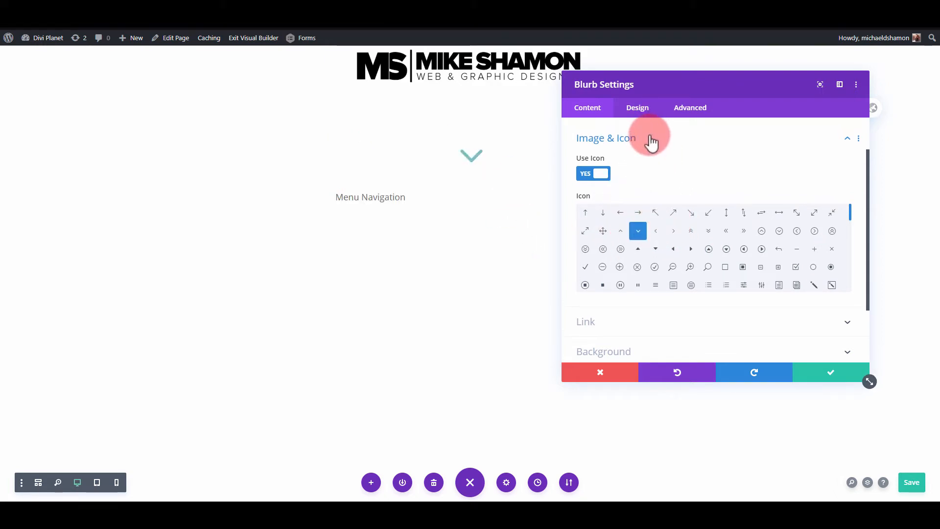
- Set the blurb's image/icon placement to Left so the chevron sits beside the text
{"action": "left_click", "coordinate": [636, 109]}
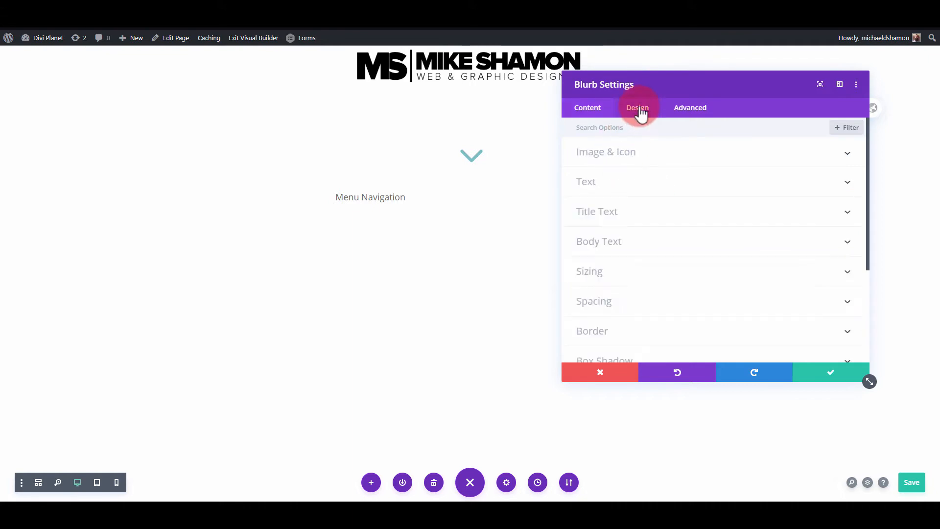
{"action": "left_click", "coordinate": [657, 156]}
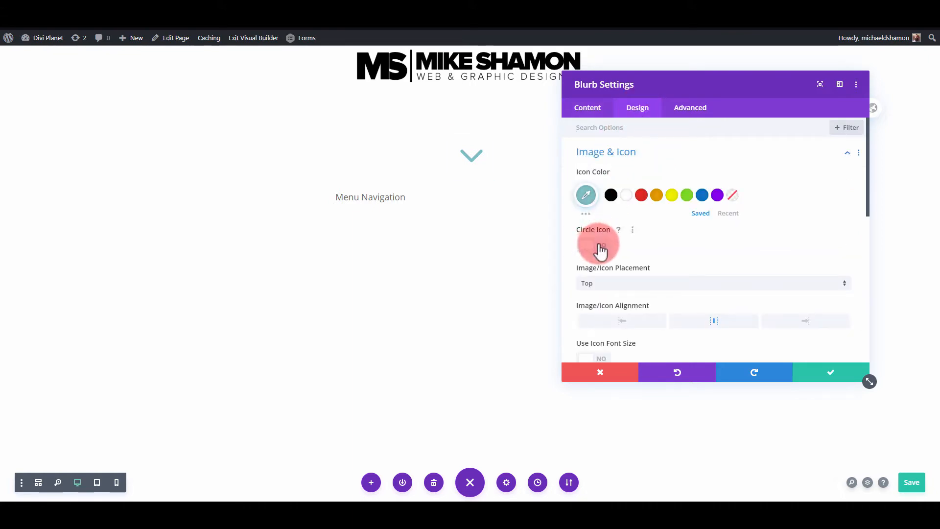
{"action": "left_click", "coordinate": [604, 284]}
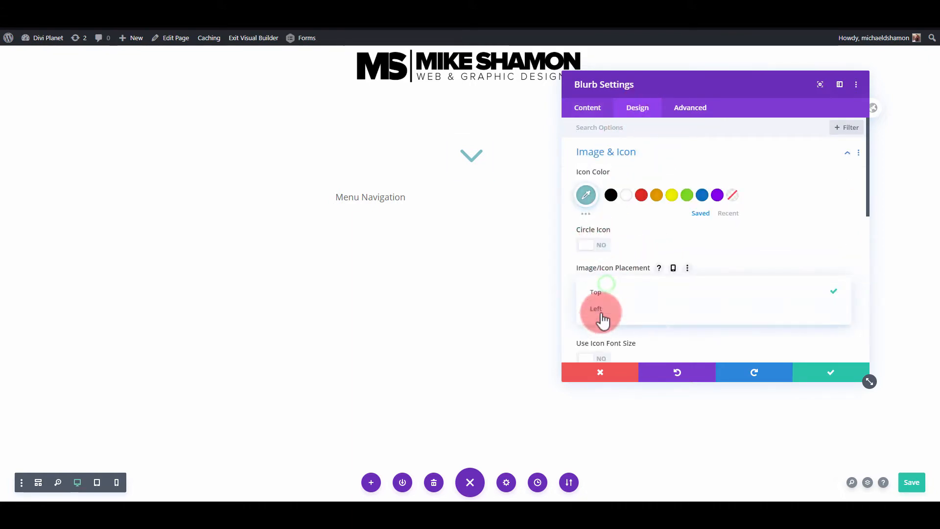
{"action": "left_click", "coordinate": [603, 312]}
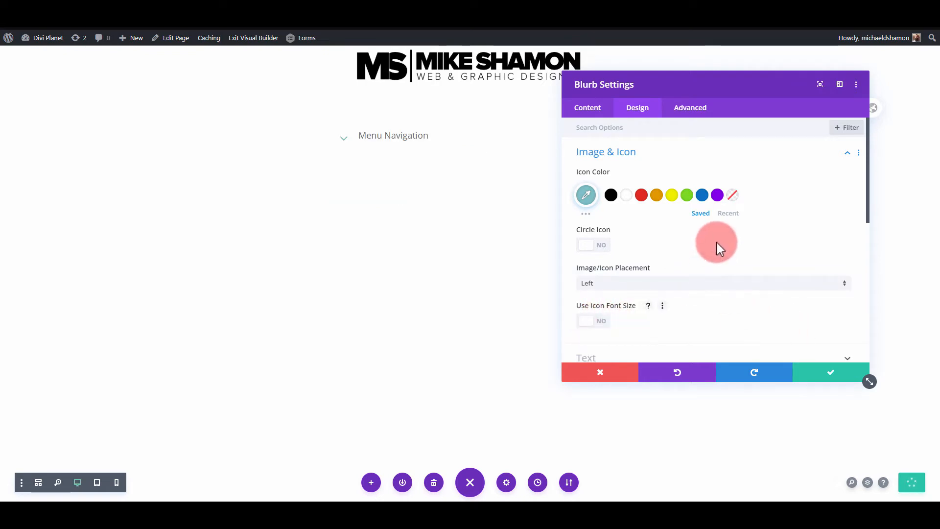
- Try a 21px body text size for the blurb, restore 18px, and make the body text white
{"action": "scroll", "coordinate": [716, 244], "scroll_direction": "down", "scroll_amount": 3}
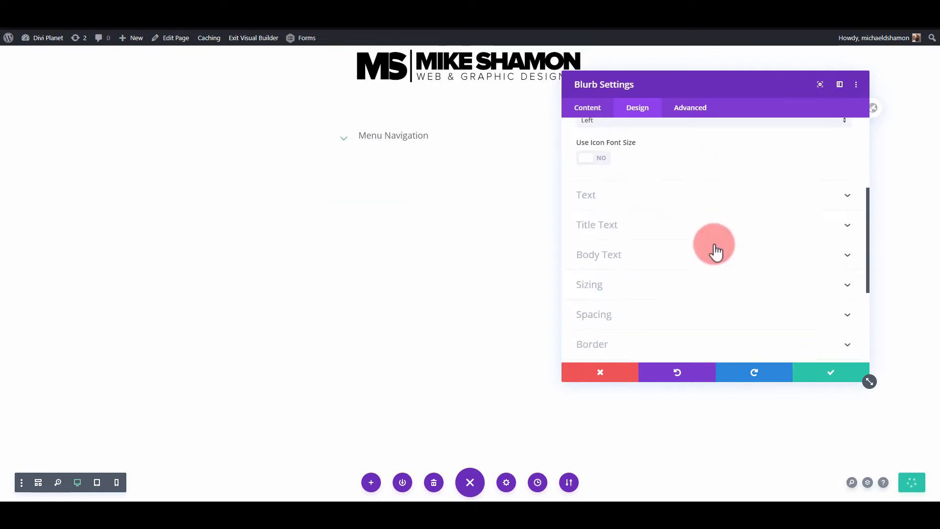
{"action": "left_click", "coordinate": [360, 132]}
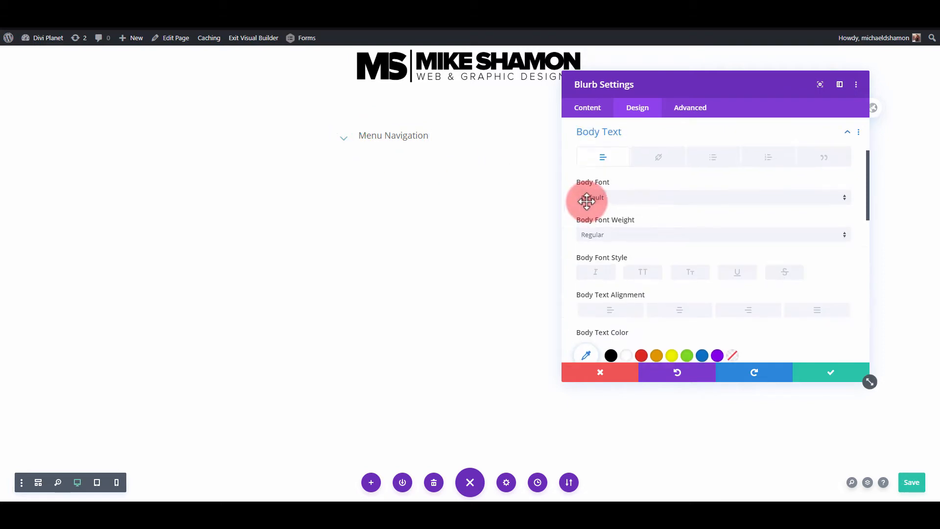
{"action": "scroll", "coordinate": [642, 262], "scroll_direction": "down", "scroll_amount": 2}
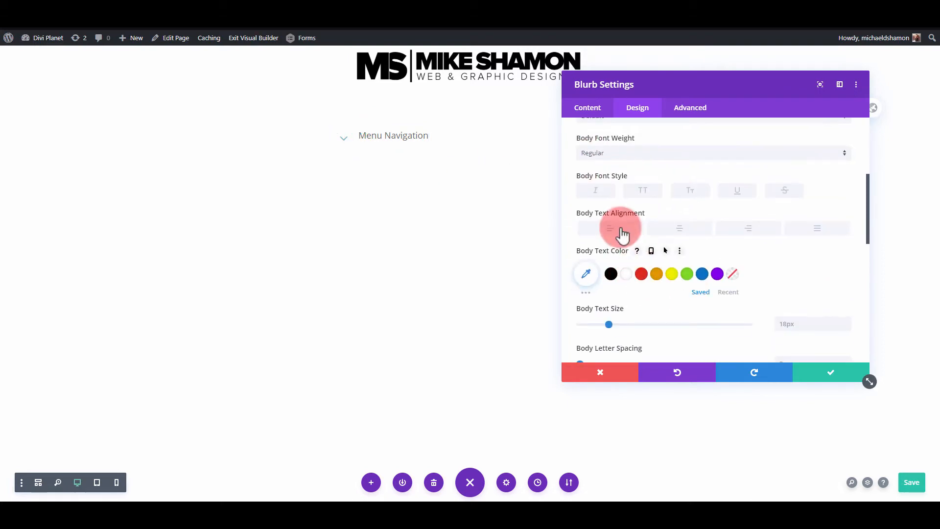
{"action": "left_click_drag", "start_coordinate": [609, 324], "coordinate": [612, 325]}
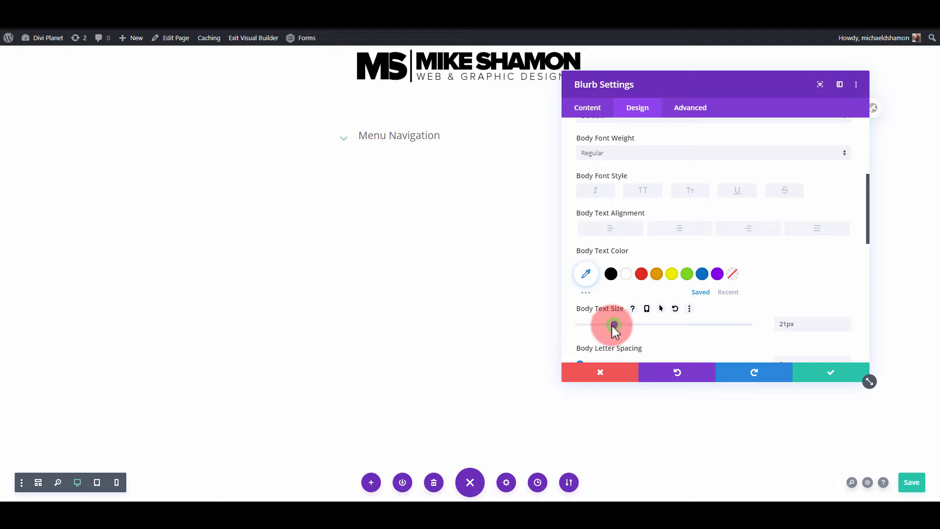
{"action": "left_click_drag", "start_coordinate": [610, 325], "coordinate": [610, 324]}
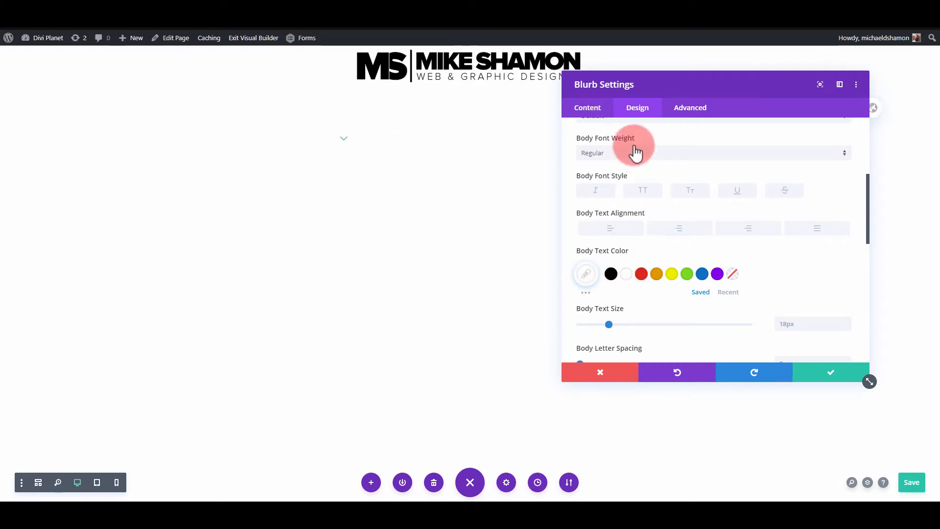
- Give the blurb an orange background color and save its settings
{"action": "scroll", "coordinate": [636, 157], "scroll_direction": "up", "scroll_amount": 4}
{"action": "left_click", "coordinate": [590, 108]}
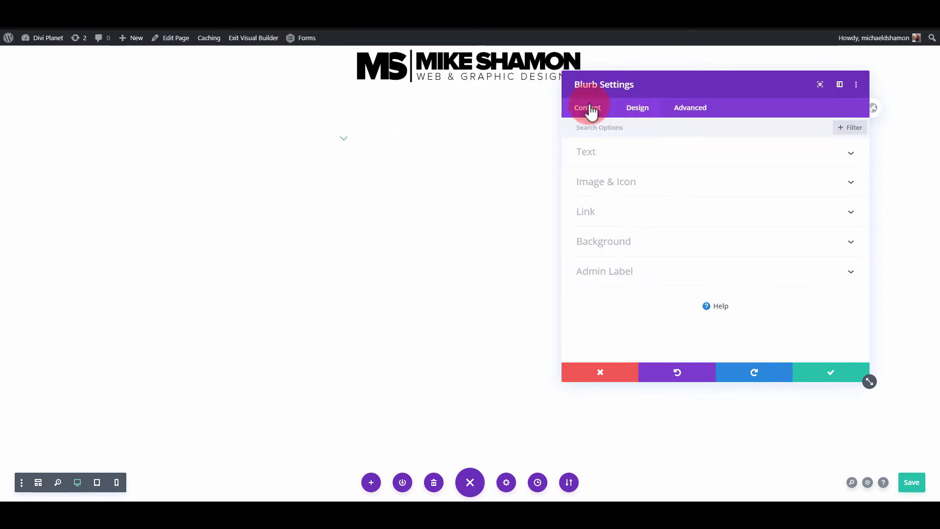
{"action": "left_click", "coordinate": [651, 255]}
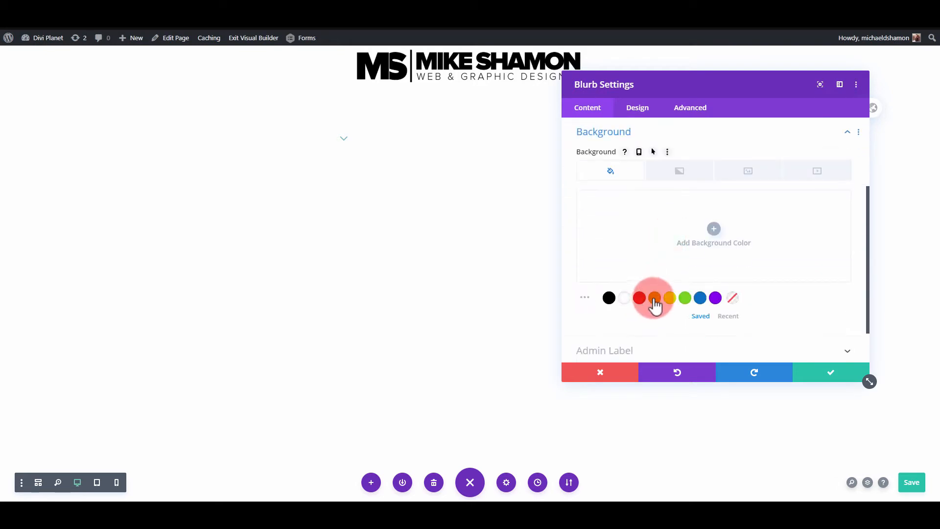
{"action": "left_click", "coordinate": [655, 299]}
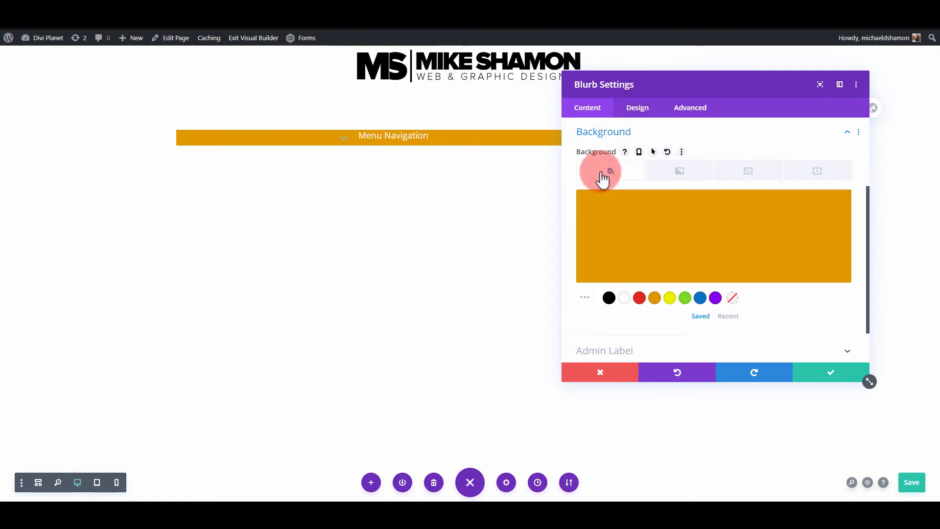
{"action": "left_click", "coordinate": [845, 374]}
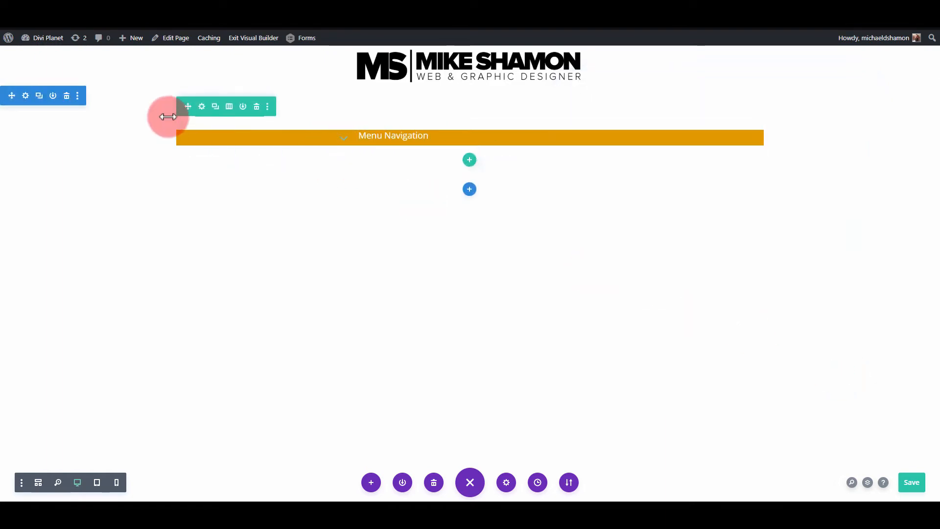
- Change the row layout to two columns, a one-quarter column followed by a three-quarter column
{"action": "left_click", "coordinate": [229, 108]}
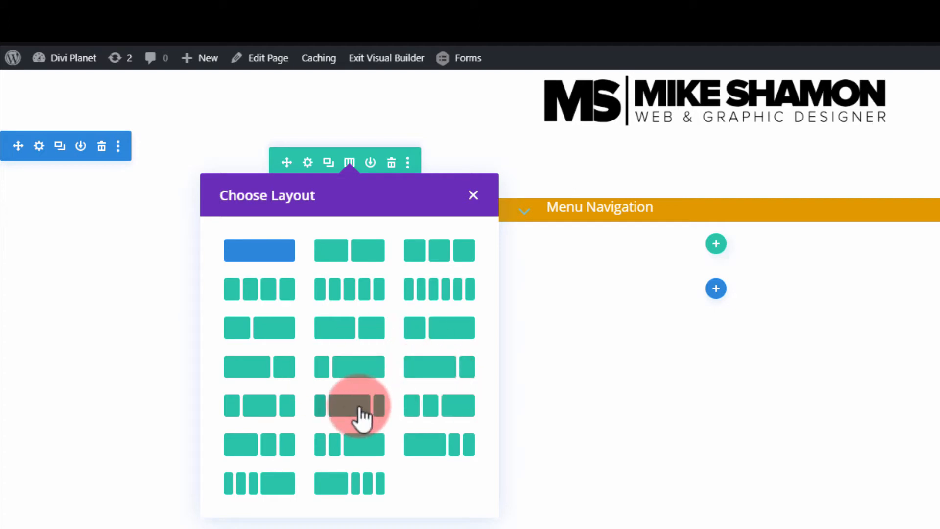
{"action": "left_click", "coordinate": [346, 368]}
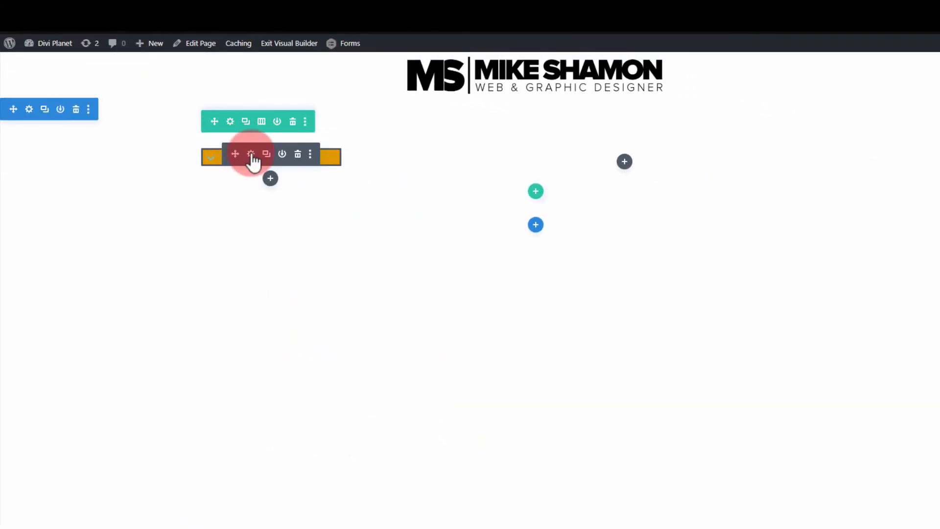
- Set the Menu Navigation blurb's body font weight to Bold
{"action": "left_click", "coordinate": [251, 154]}
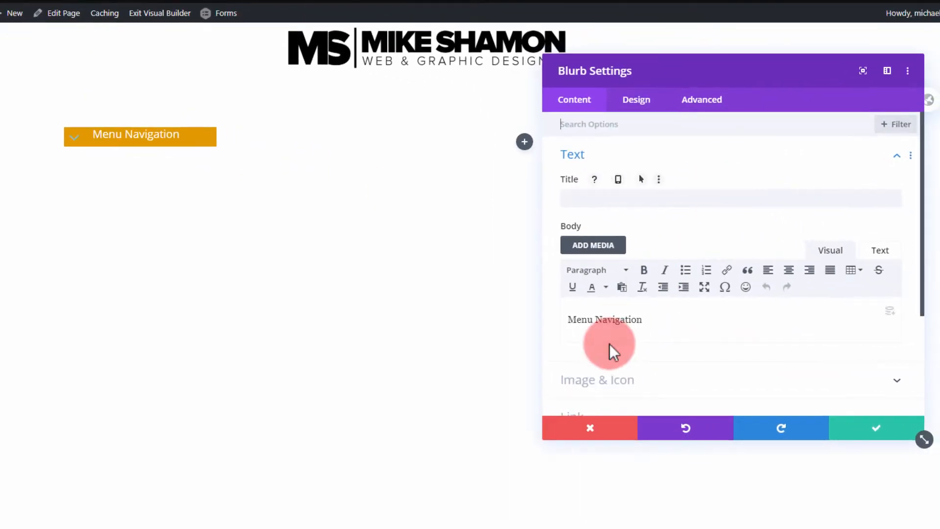
{"action": "left_click", "coordinate": [637, 99]}
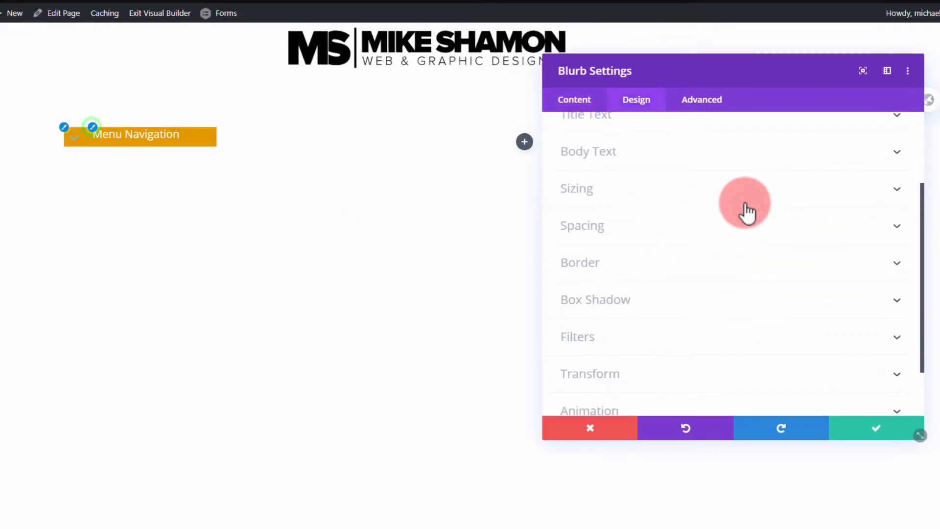
{"action": "left_click", "coordinate": [612, 151]}
{"action": "left_click", "coordinate": [607, 255]}
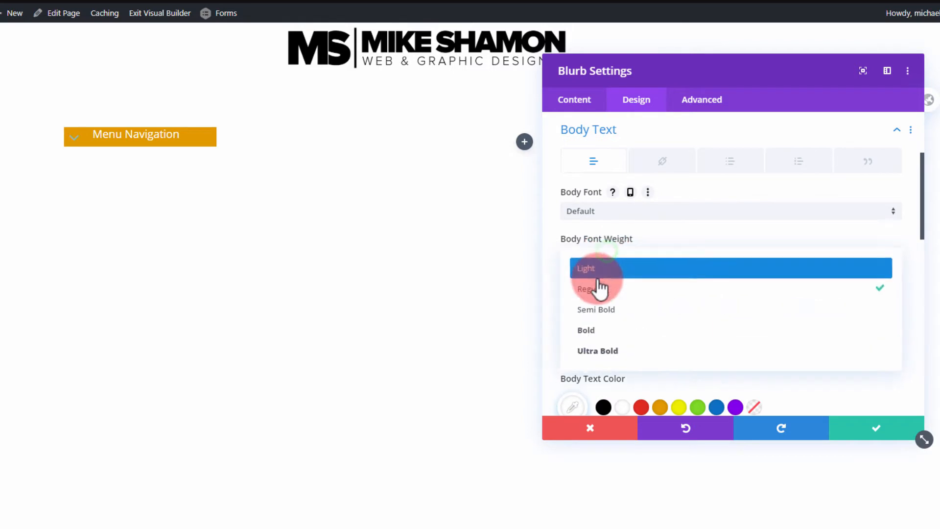
{"action": "left_click", "coordinate": [593, 327]}
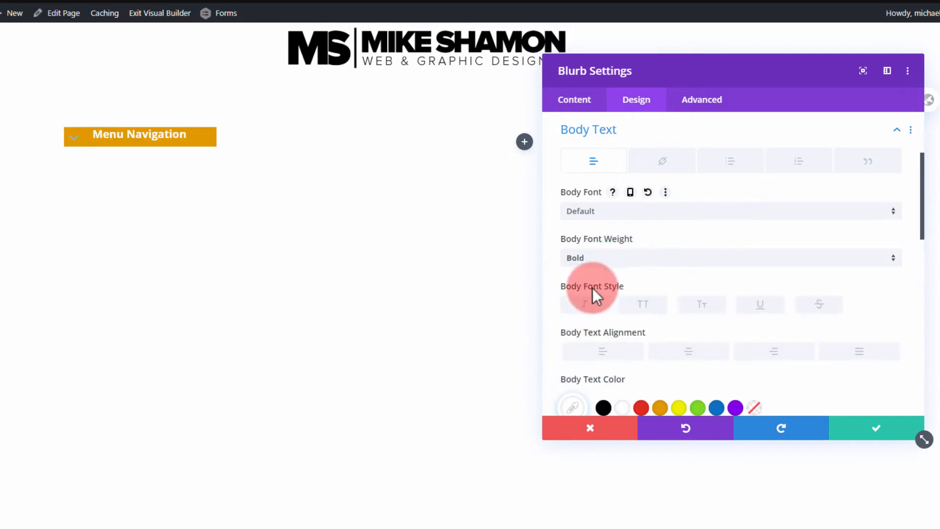
- Make the blurb's chevron icon white, leaving the circle icon option off
{"action": "left_click", "coordinate": [71, 131]}
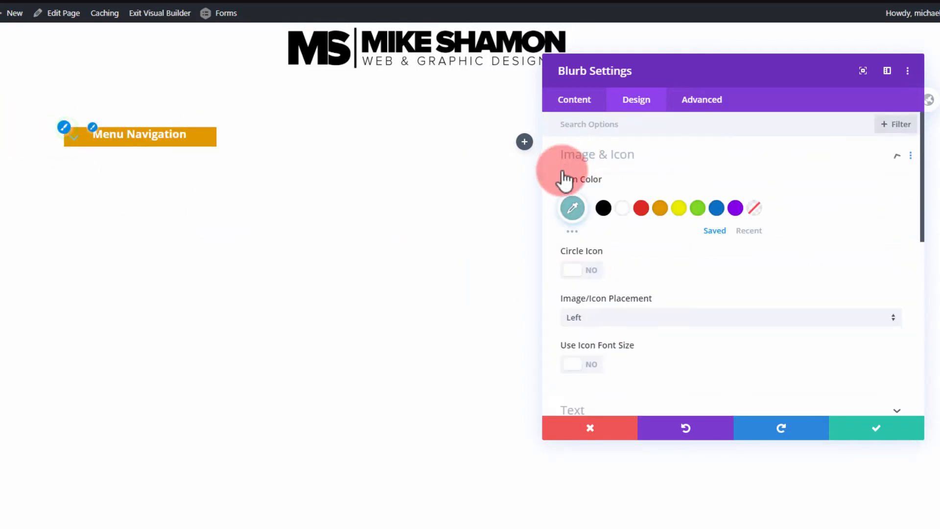
{"action": "left_click", "coordinate": [619, 208]}
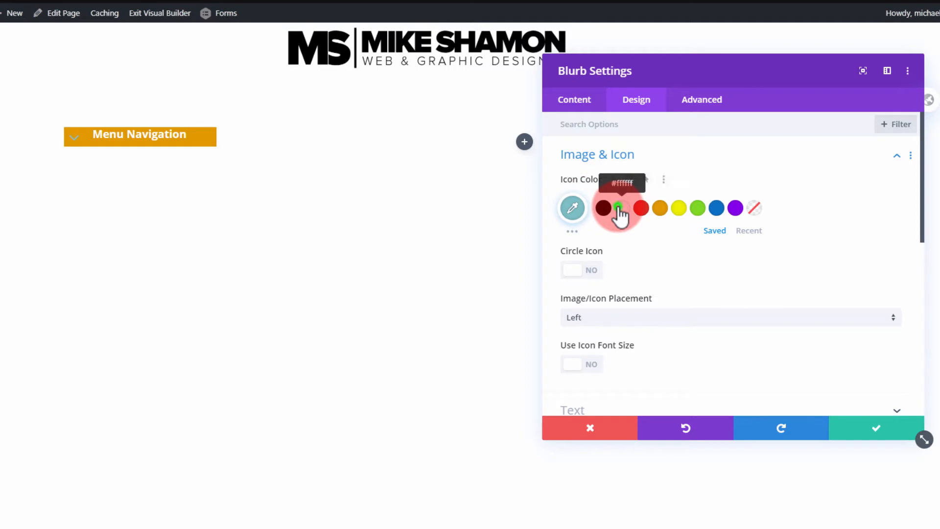
{"action": "left_click", "coordinate": [587, 269]}
{"action": "left_click", "coordinate": [589, 272]}
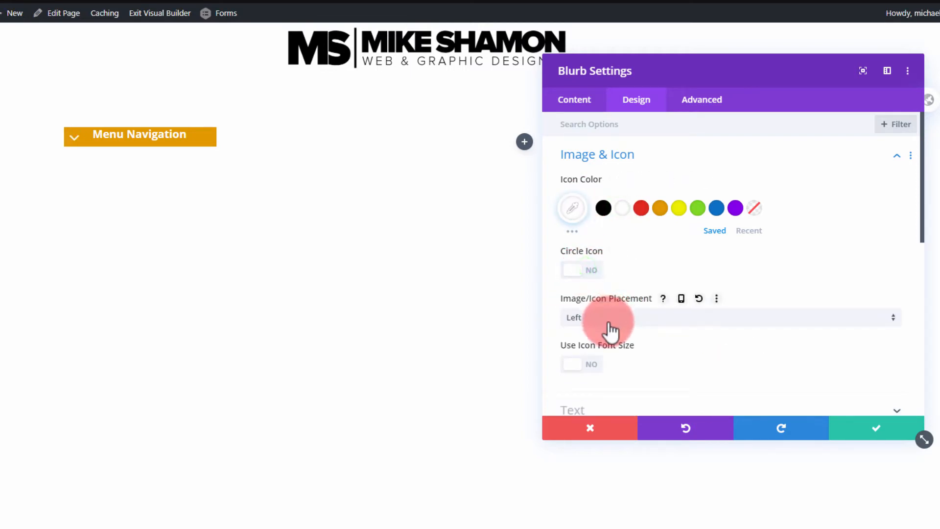
- Enable a custom icon font size for the blurb and reduce it to 35px
{"action": "scroll", "coordinate": [610, 323], "scroll_direction": "down", "scroll_amount": 2}
{"action": "left_click", "coordinate": [581, 267]}
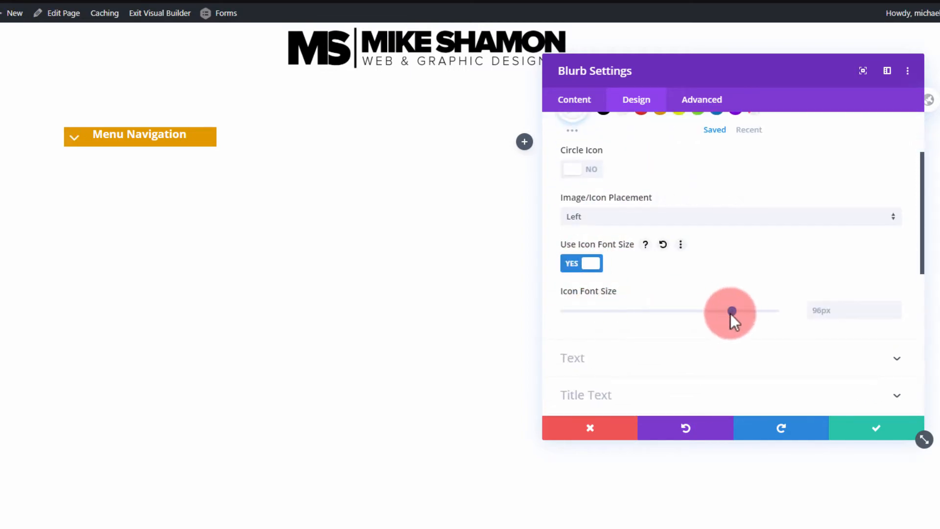
{"action": "left_click_drag", "start_coordinate": [730, 313], "coordinate": [622, 327]}
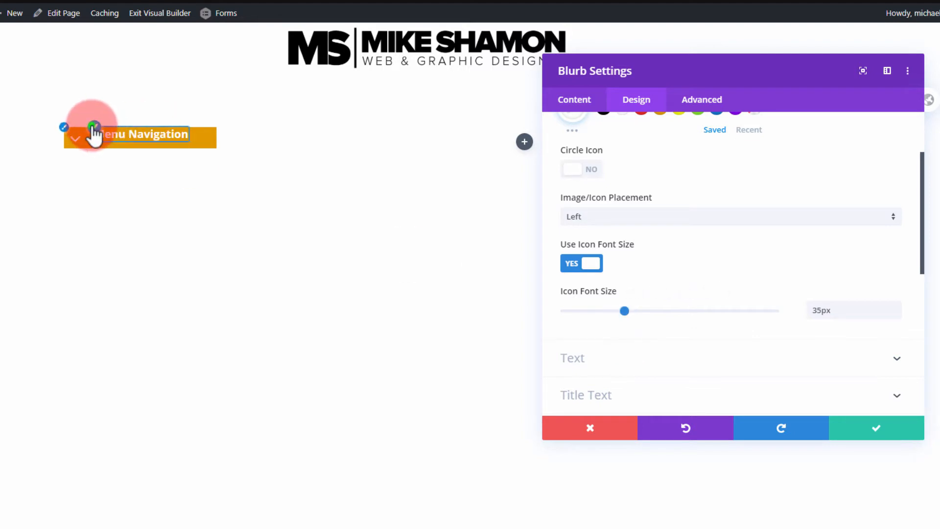
- Try a body line height of 1.3em for the blurb text
{"action": "left_click", "coordinate": [93, 127]}
{"action": "scroll", "coordinate": [639, 317], "scroll_direction": "down", "scroll_amount": 5}
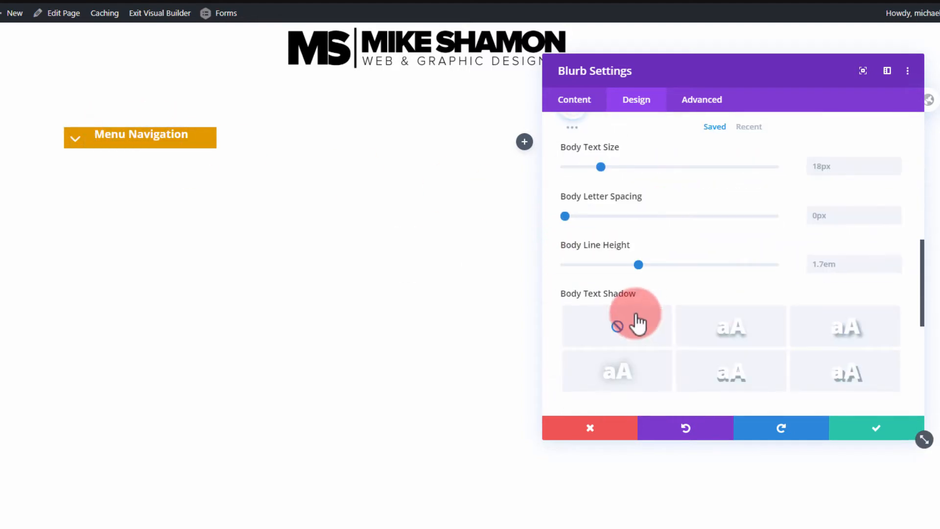
{"action": "left_click_drag", "start_coordinate": [639, 265], "coordinate": [593, 270]}
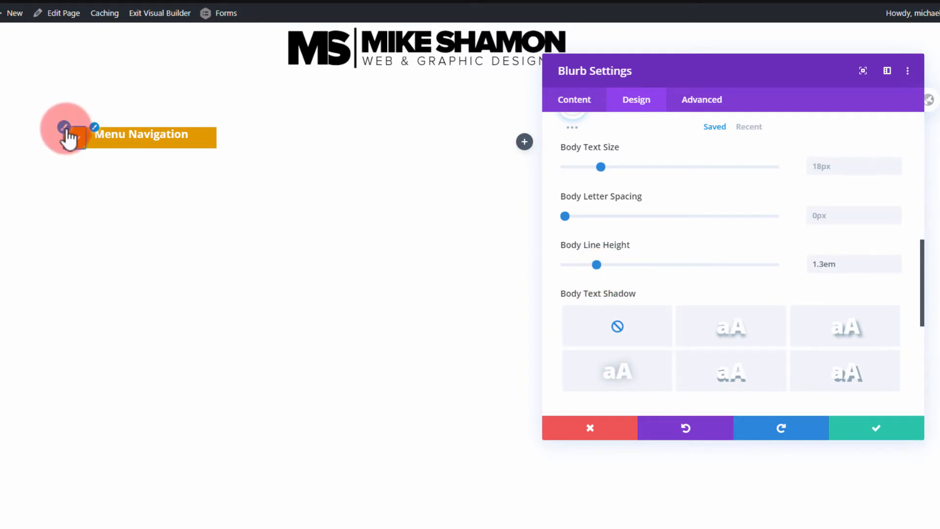
- Set the blurb's linked top and bottom margin and padding to 0px, and save its settings
{"action": "left_click", "coordinate": [64, 129]}
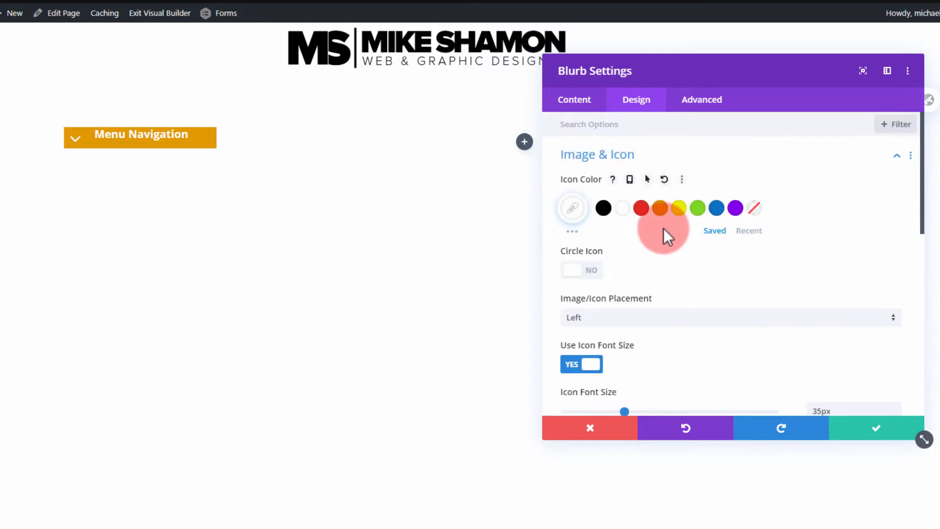
{"action": "left_click", "coordinate": [672, 156]}
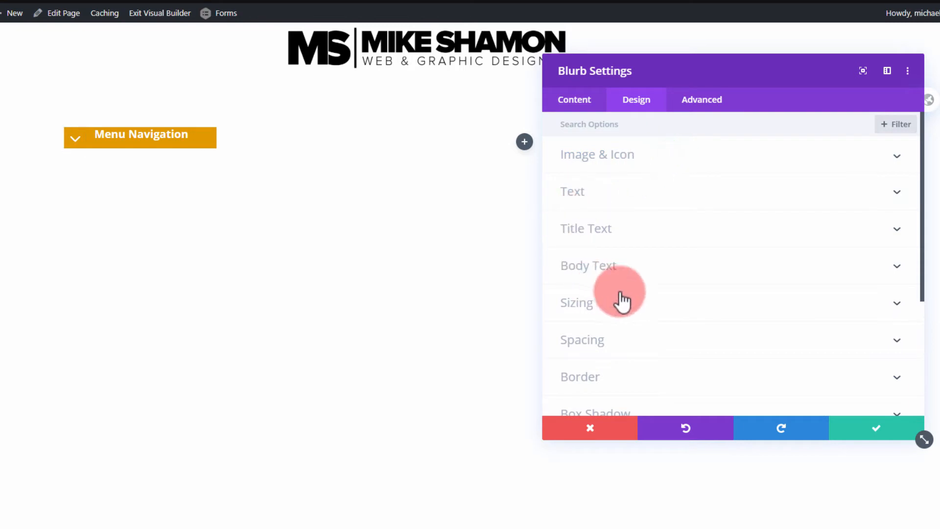
{"action": "left_click", "coordinate": [615, 344]}
{"action": "left_click", "coordinate": [604, 182]}
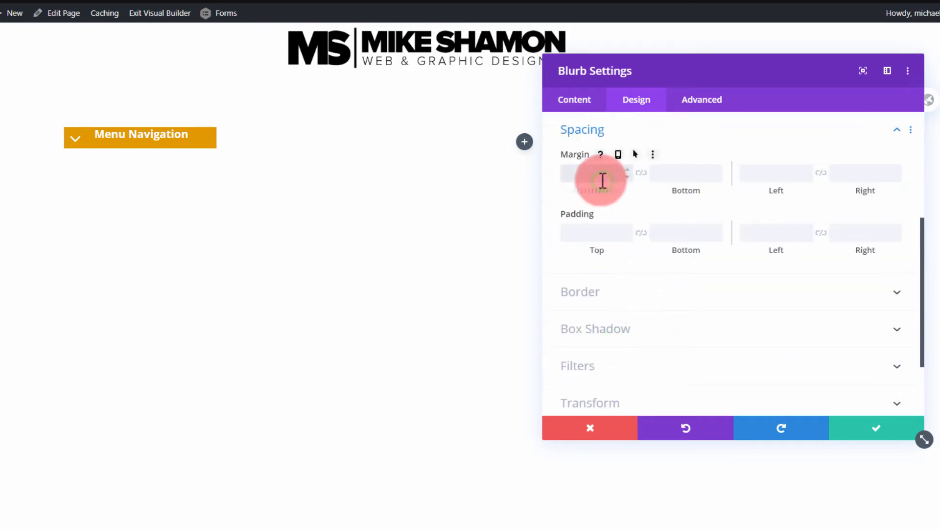
{"action": "type", "text": "0"}
{"action": "left_click", "coordinate": [641, 173]}
{"action": "left_click", "coordinate": [607, 239]}
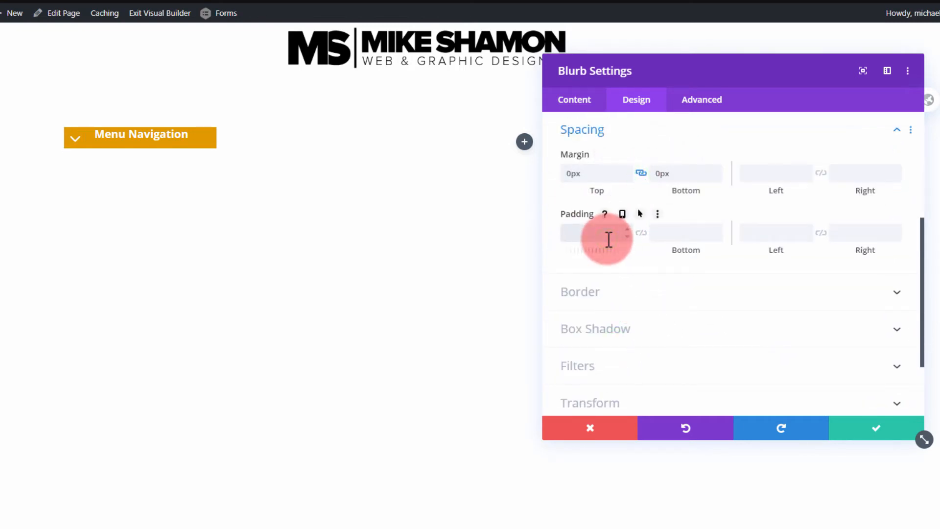
{"action": "type", "text": "0"}
{"action": "left_click", "coordinate": [641, 232]}
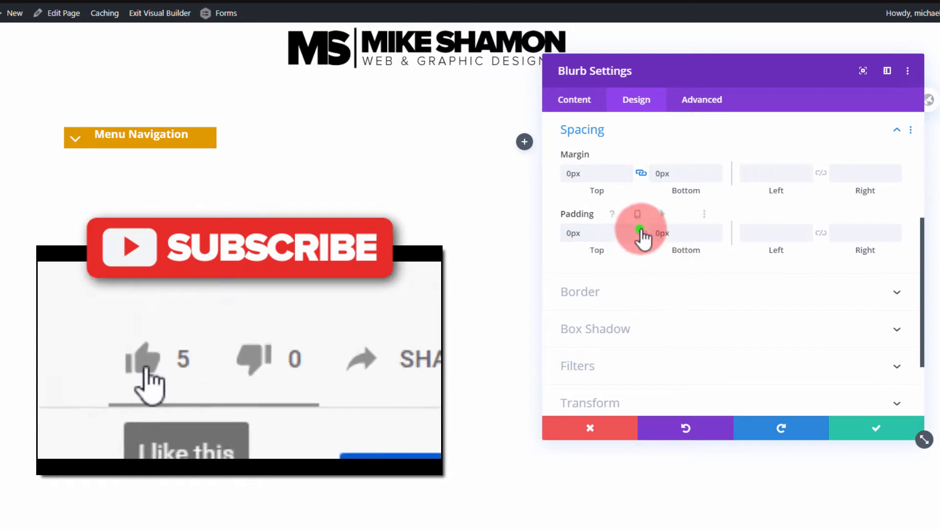
{"action": "left_click", "coordinate": [862, 419]}
- Reopen the Menu Navigation blurb's settings and raise the body line height to about 1.5em
{"action": "left_click", "coordinate": [118, 134]}
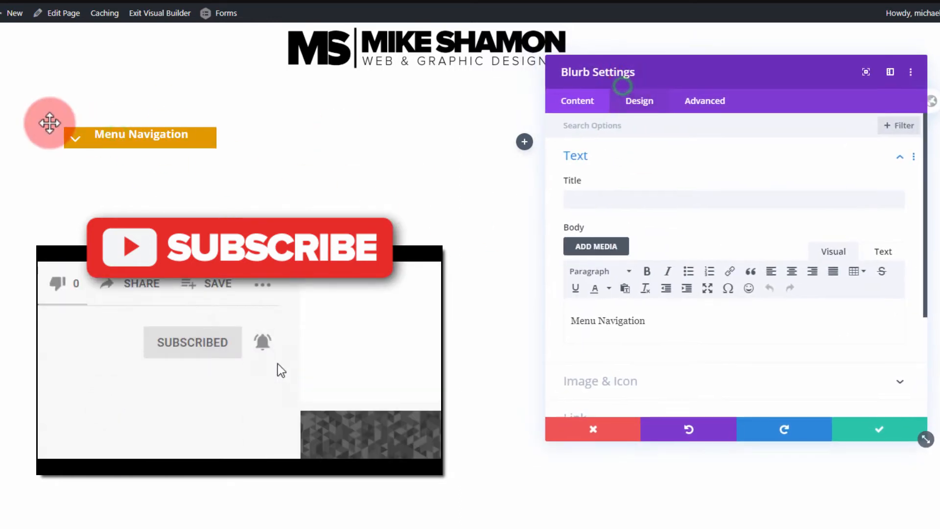
{"action": "left_click", "coordinate": [104, 139]}
{"action": "left_click", "coordinate": [640, 101]}
{"action": "scroll", "coordinate": [720, 252], "scroll_direction": "down", "scroll_amount": 2}
{"action": "left_click", "coordinate": [592, 179]}
{"action": "scroll", "coordinate": [621, 237], "scroll_direction": "down", "scroll_amount": 1}
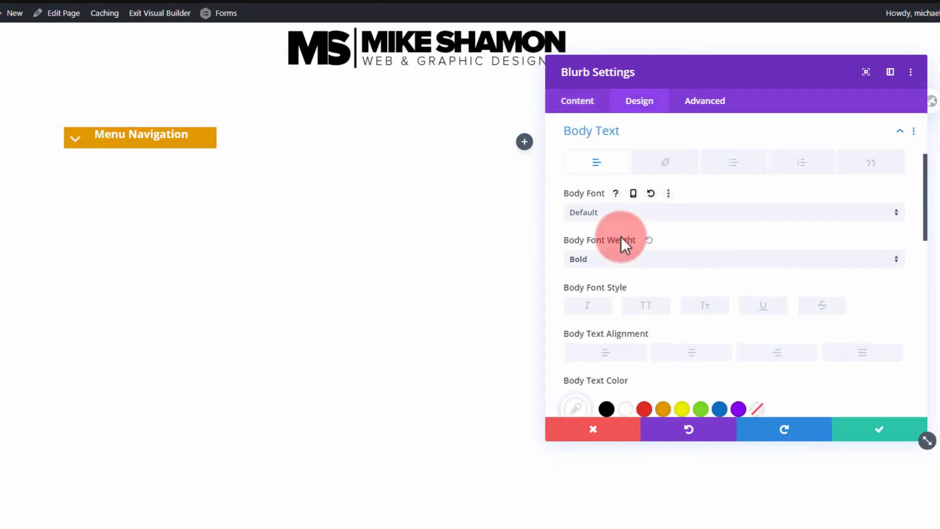
{"action": "scroll", "coordinate": [648, 352], "scroll_direction": "down", "scroll_amount": 6}
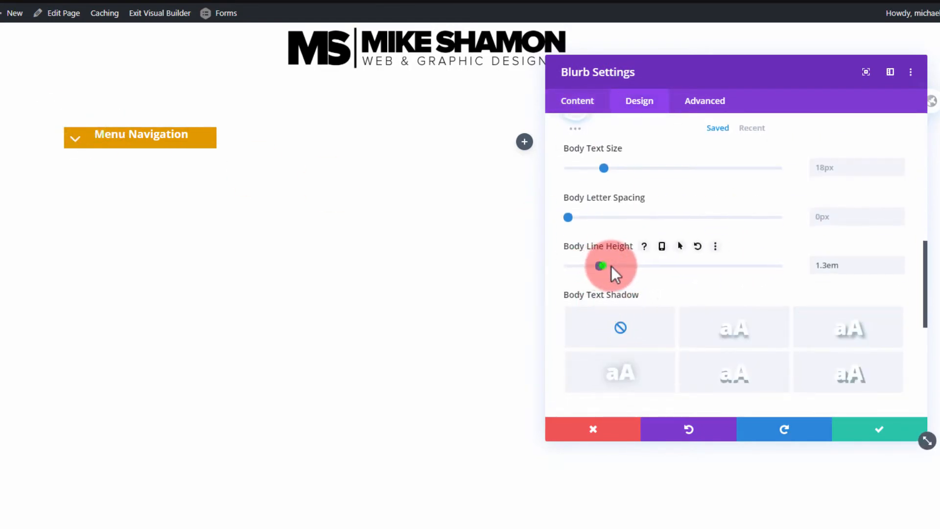
{"action": "mouse_move", "coordinate": [611, 266]}
{"action": "left_mouse_down"}
{"action": "mouse_move", "coordinate": [639, 269]}
{"action": "mouse_move", "coordinate": [628, 269]}
{"action": "left_mouse_up"}
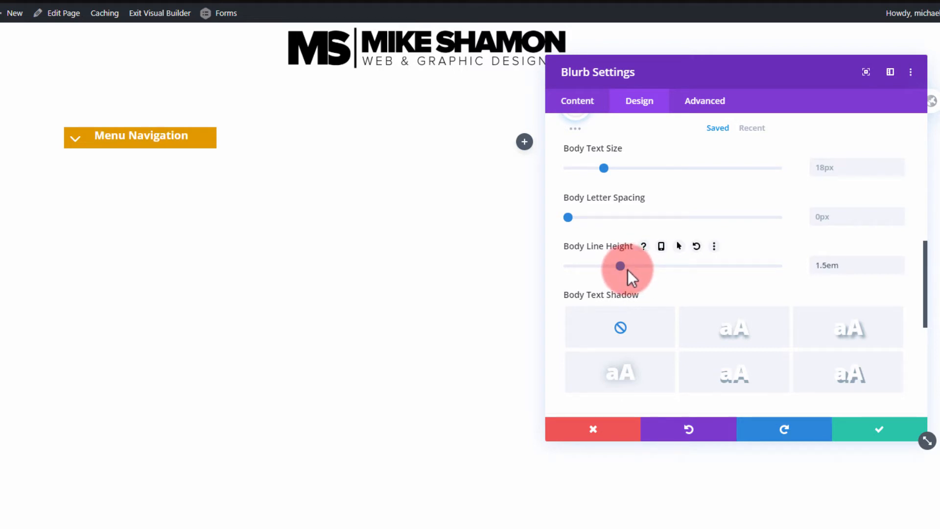
- Reduce the blurb's icon font size to 31px
{"action": "left_click", "coordinate": [68, 132]}
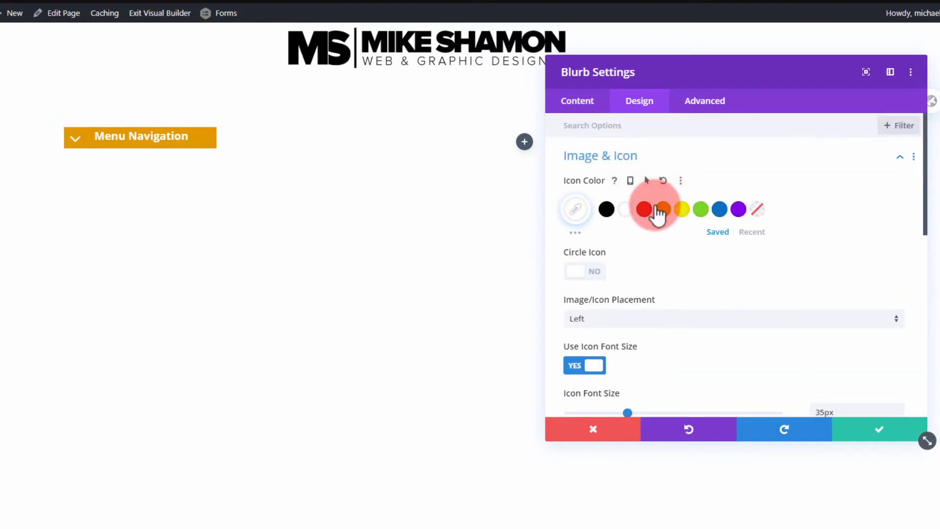
{"action": "scroll", "coordinate": [691, 318], "scroll_direction": "down", "scroll_amount": 2}
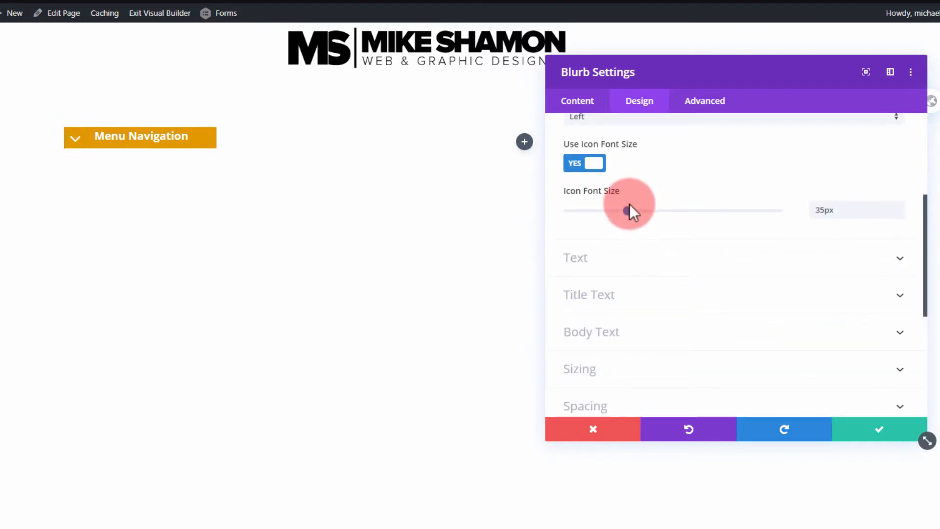
{"action": "left_click_drag", "start_coordinate": [639, 209], "coordinate": [598, 219]}
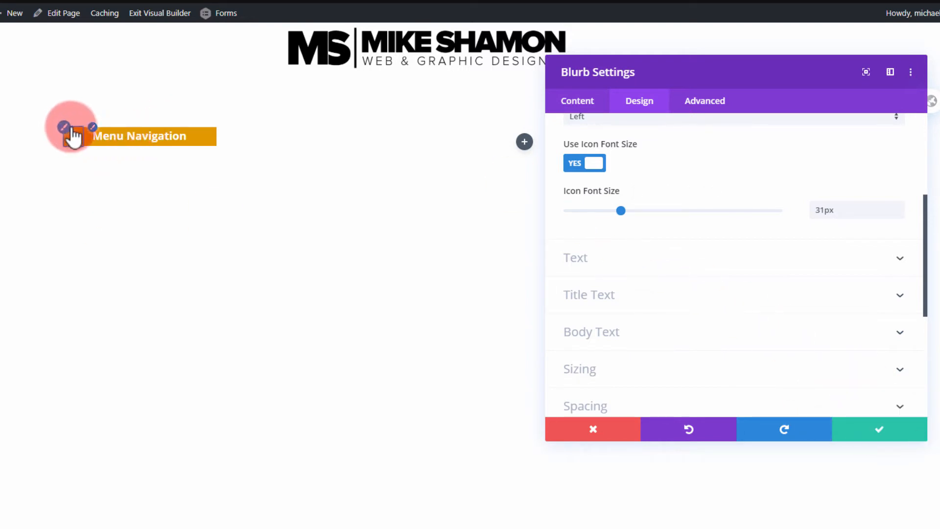
- Try 11px rounded corners on all four corners of the blurb
{"action": "left_click", "coordinate": [625, 121]}
{"action": "left_click", "coordinate": [655, 160]}
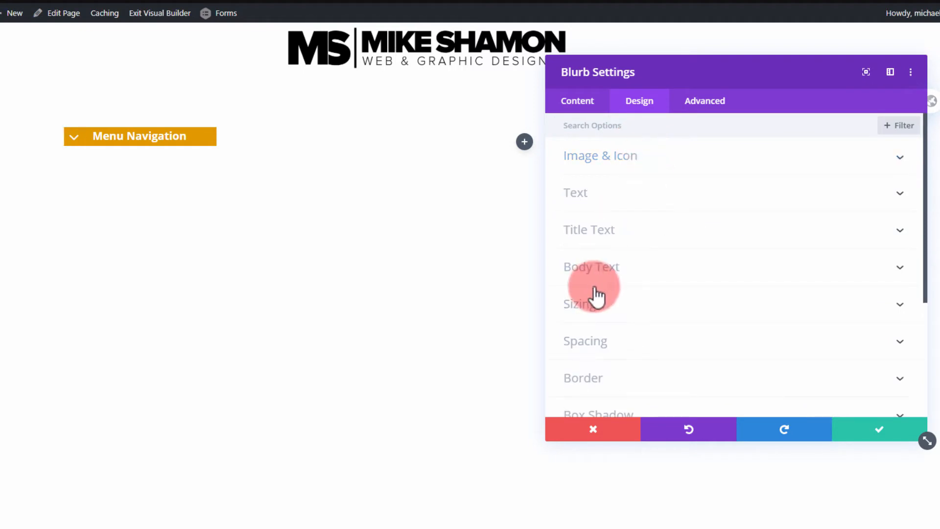
{"action": "scroll", "coordinate": [598, 296], "scroll_direction": "down", "scroll_amount": 2}
{"action": "left_click", "coordinate": [621, 279]}
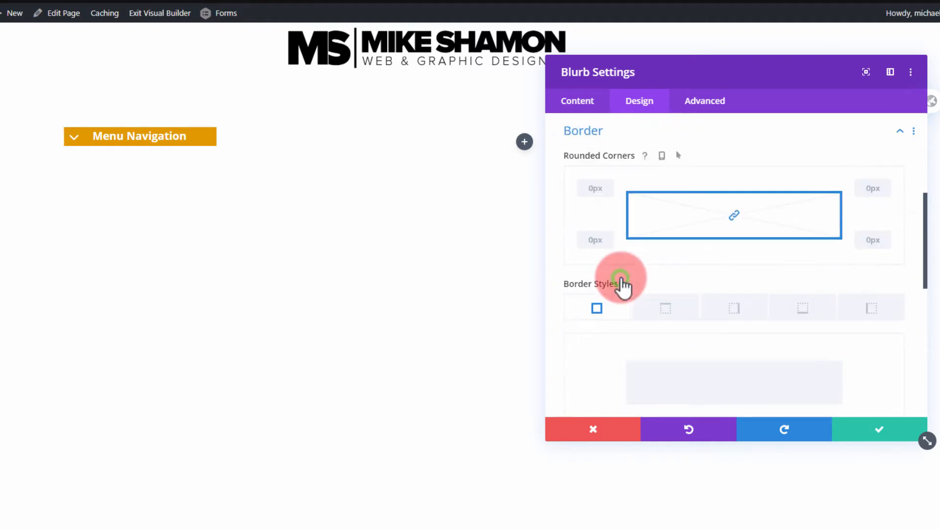
{"action": "left_click", "coordinate": [598, 185]}
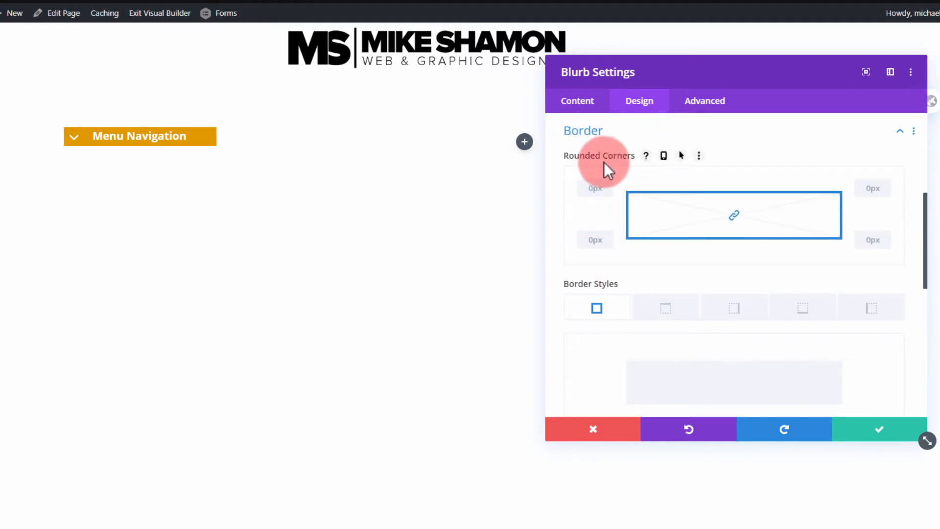
{"action": "left_click", "coordinate": [610, 183]}
{"action": "left_click", "coordinate": [610, 184]}
{"action": "left_click", "coordinate": [611, 184]}
{"action": "left_click", "coordinate": [610, 184]}
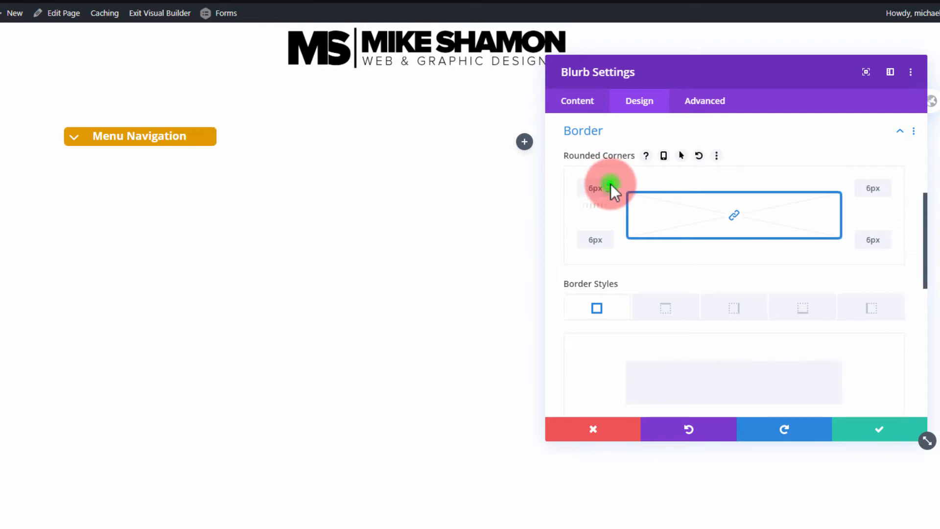
{"action": "left_click", "coordinate": [610, 184]}
{"action": "left_click", "coordinate": [610, 183]}
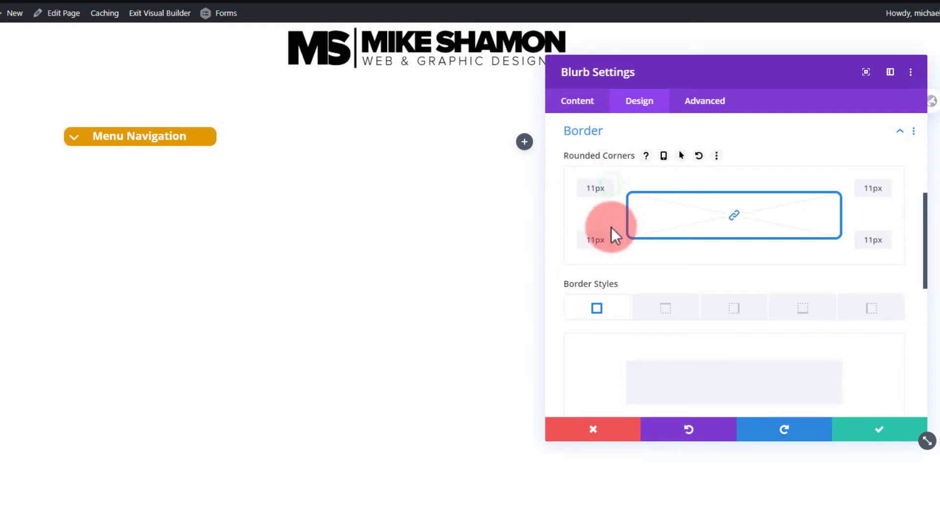
- Reset the blurb's corner radii to 0px, unlink them, and round only the top-left and top-right corners by 20px
{"action": "left_click", "coordinate": [735, 215]}
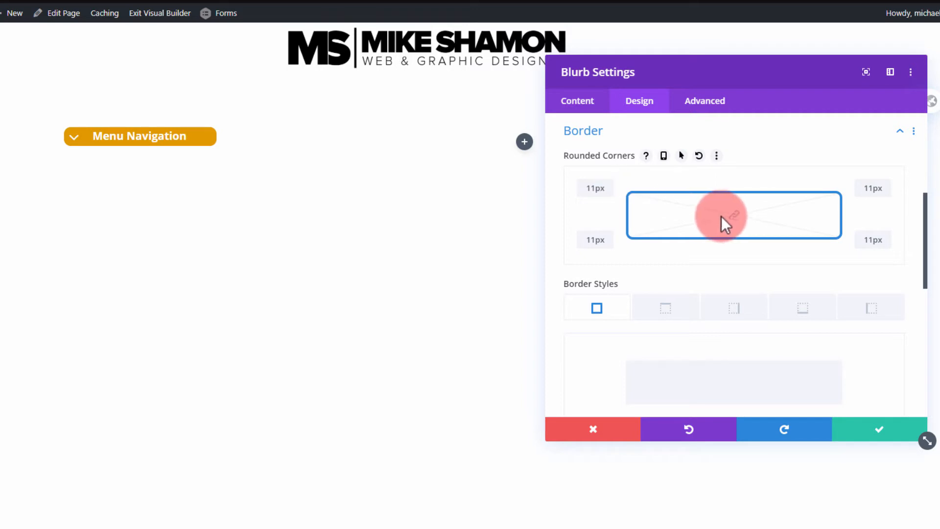
{"action": "left_click", "coordinate": [591, 183]}
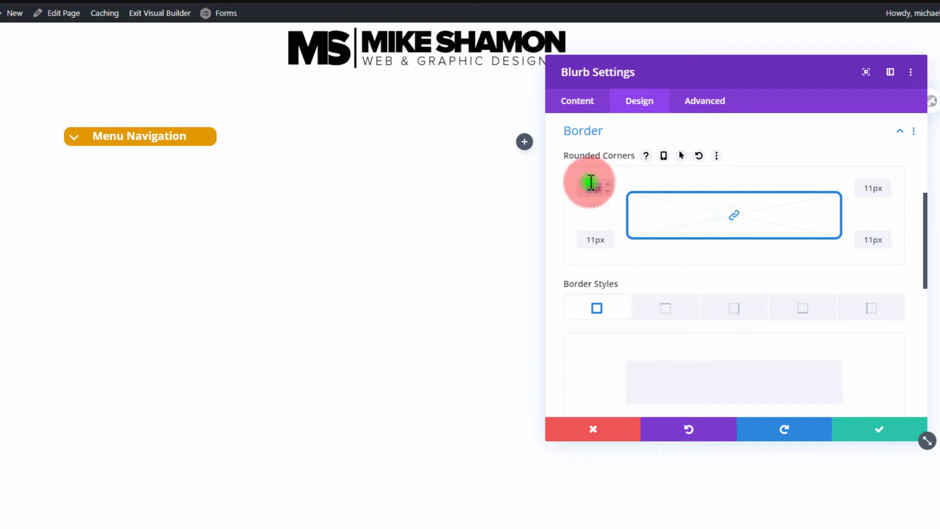
{"action": "type", "text": "0"}
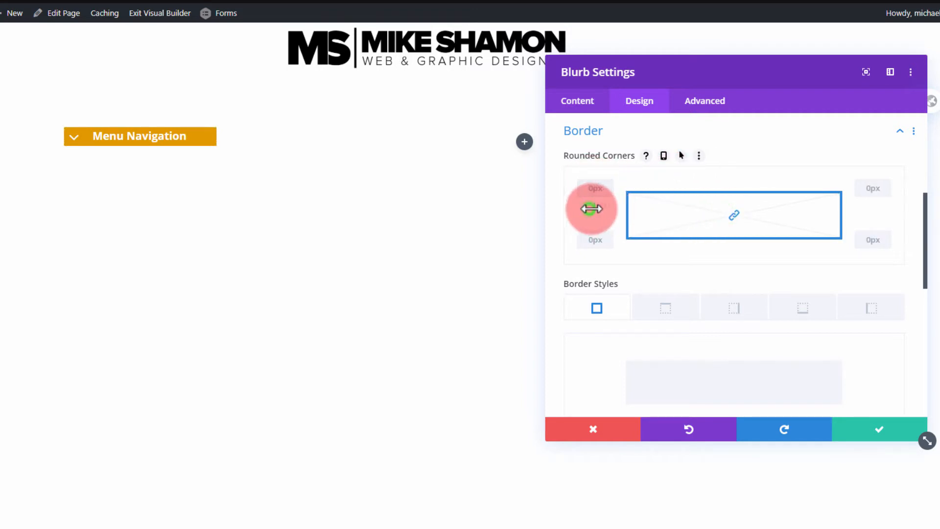
{"action": "left_click", "coordinate": [735, 215]}
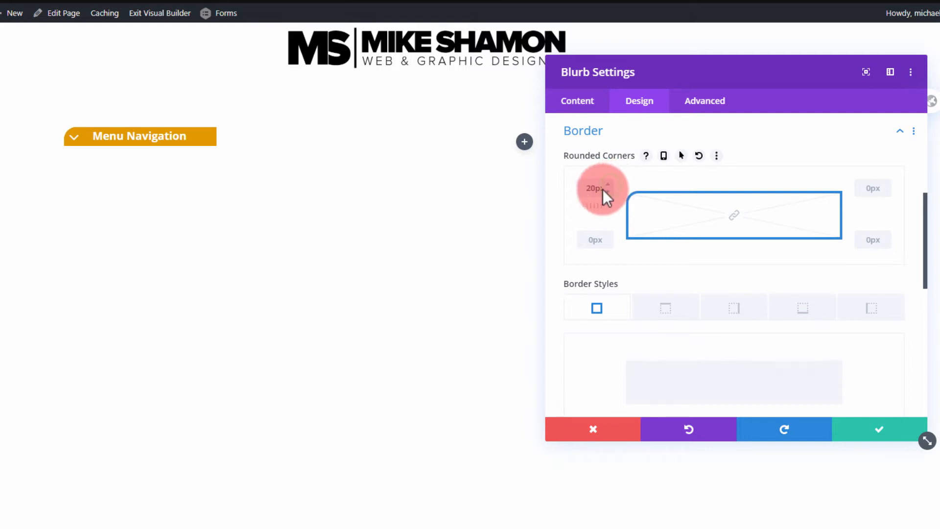
{"action": "left_click", "coordinate": [860, 175]}
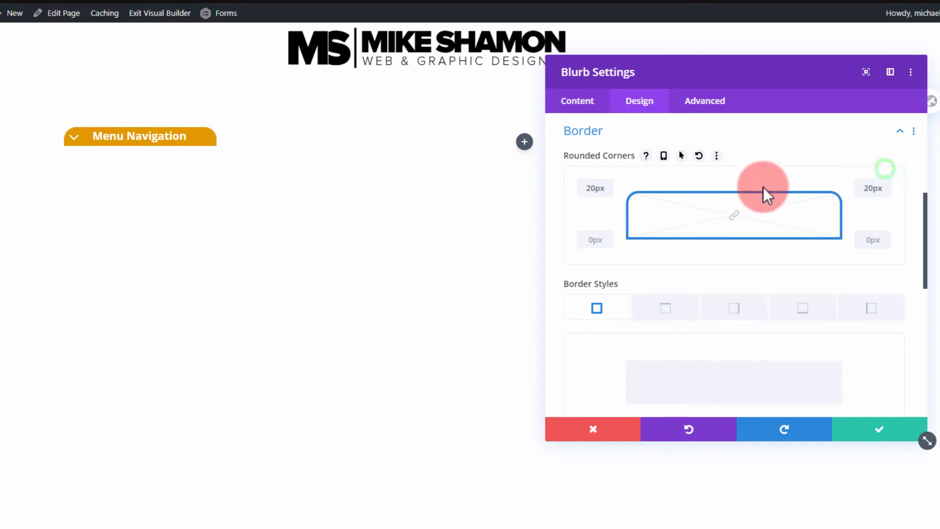
- Save the blurb's settings and duplicate the Menu Navigation blurb in the same column
{"action": "left_click", "coordinate": [873, 425]}
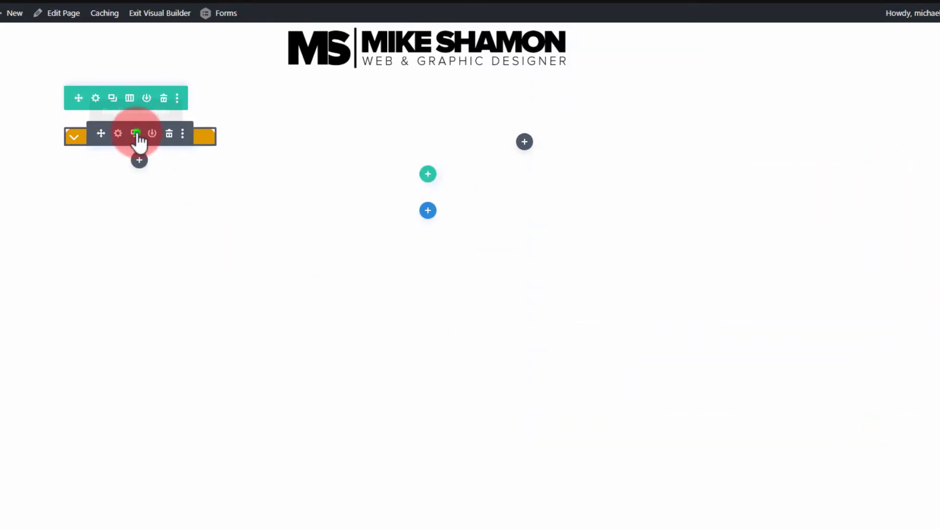
{"action": "left_click", "coordinate": [136, 133]}
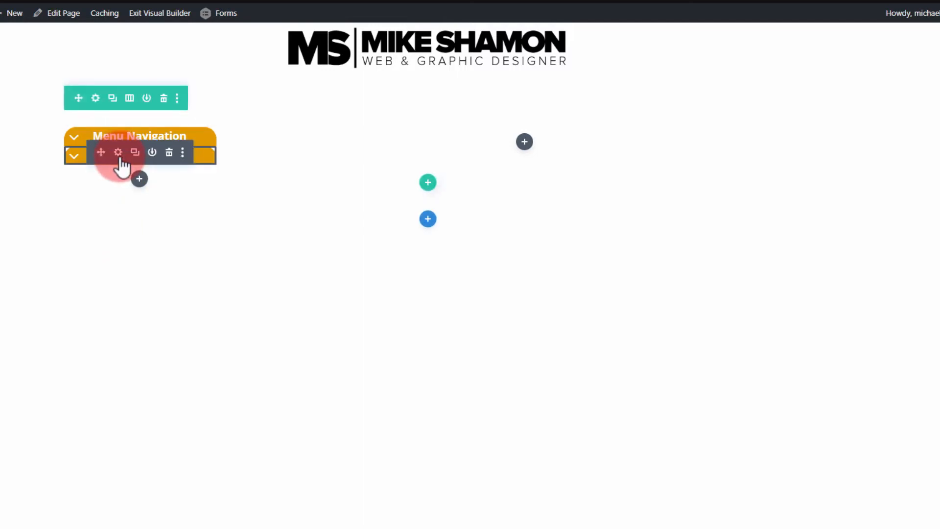
- Change the background color of the duplicated Menu Navigation blurb to white (#ffffff)
{"action": "left_click", "coordinate": [118, 152]}
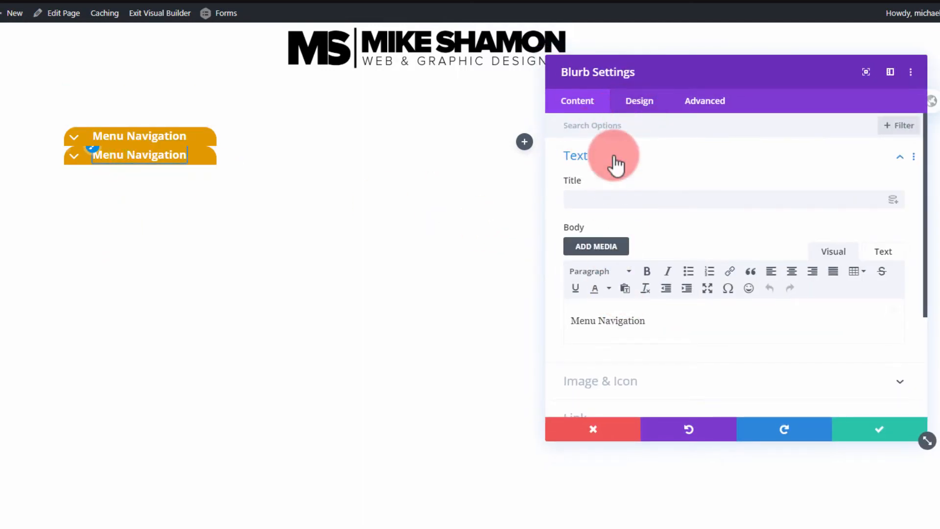
{"action": "left_click", "coordinate": [610, 132]}
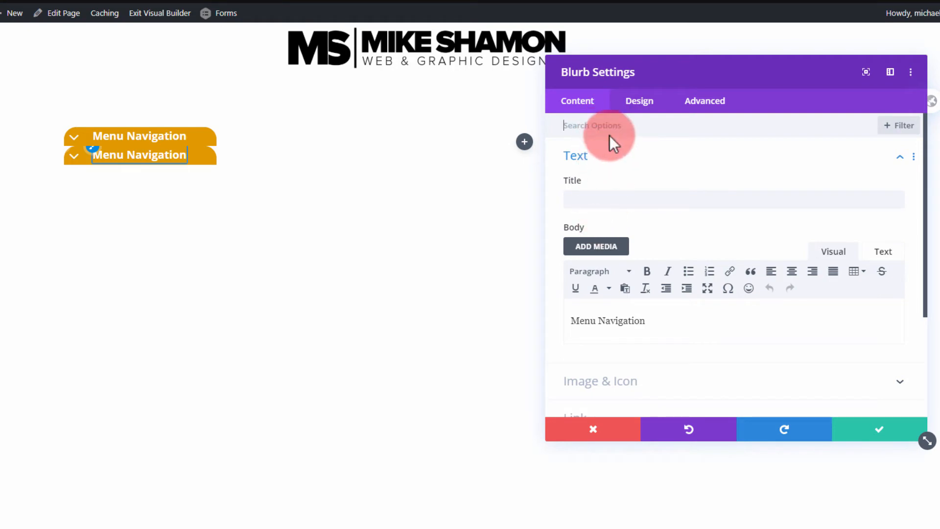
{"action": "left_click", "coordinate": [642, 104]}
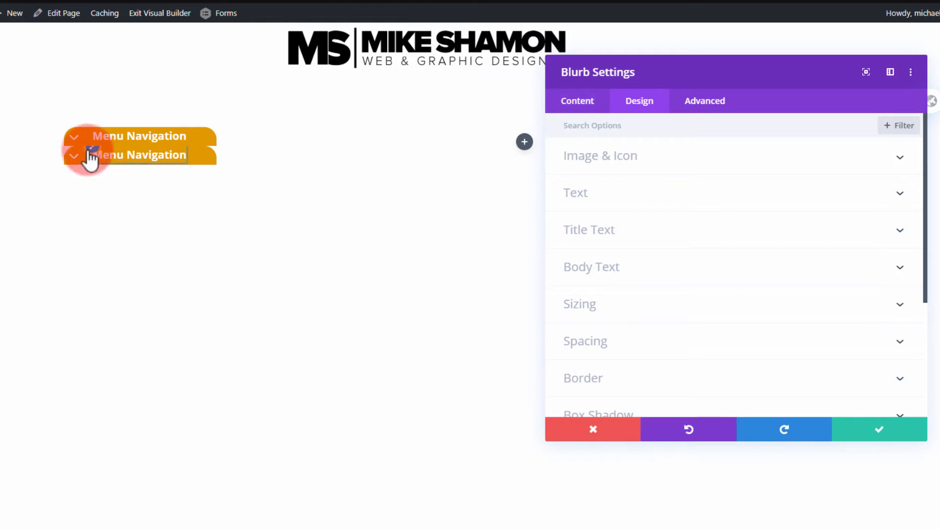
{"action": "left_click", "coordinate": [584, 104]}
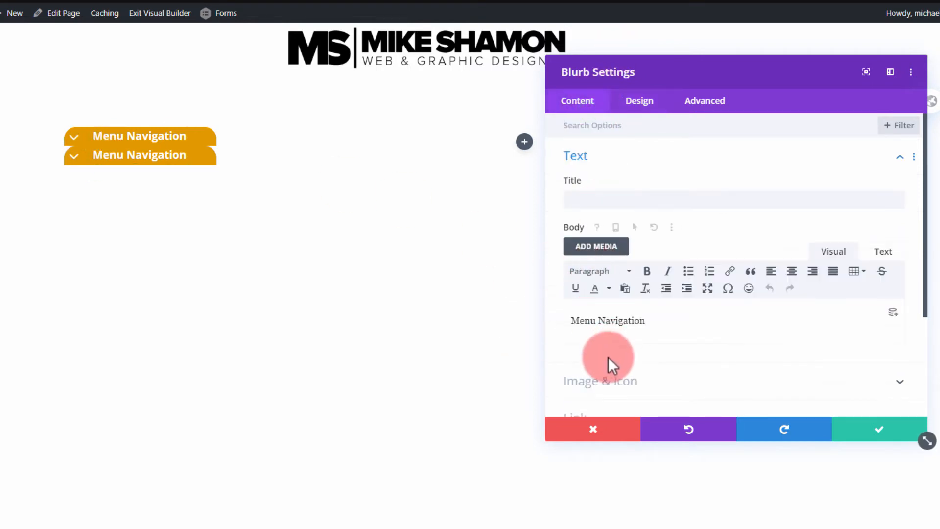
{"action": "scroll", "coordinate": [610, 333], "scroll_direction": "down", "scroll_amount": 3}
{"action": "left_click", "coordinate": [654, 308]}
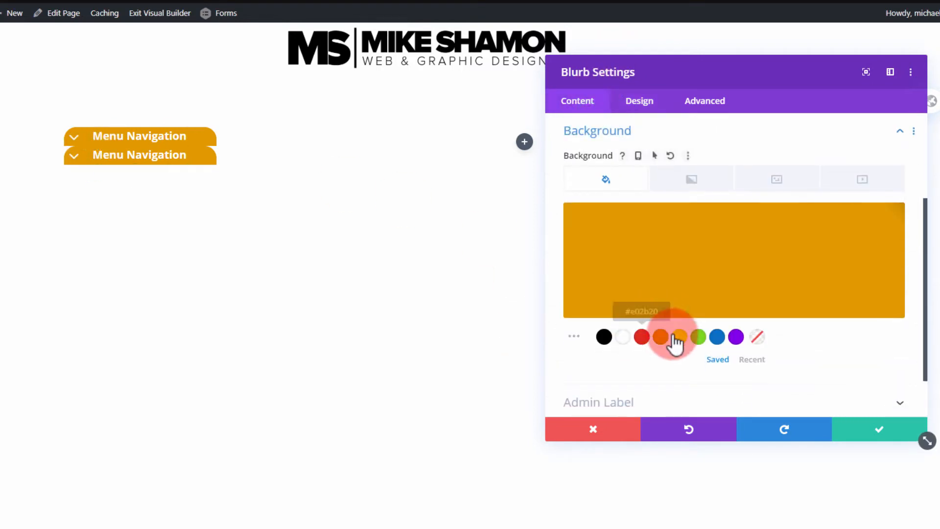
{"action": "left_click", "coordinate": [624, 340]}
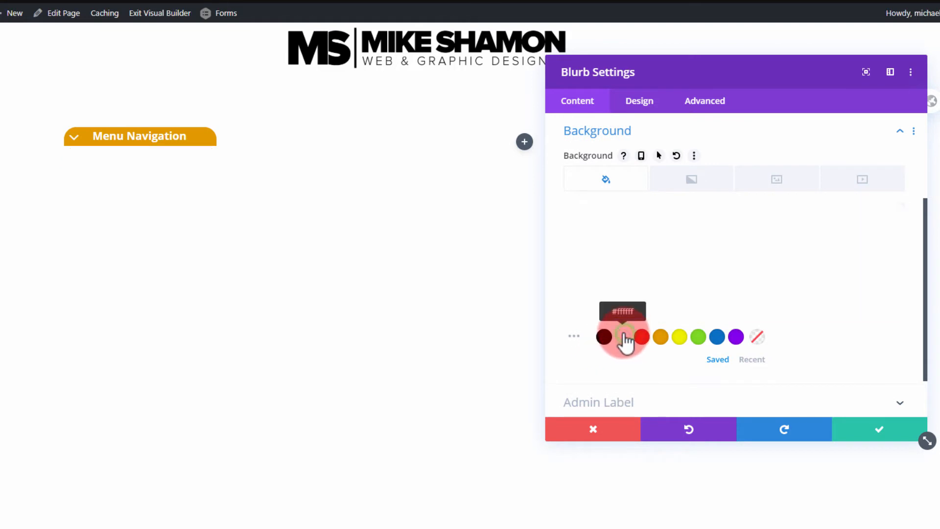
- Set the duplicated blurb's body text color to black
{"action": "left_click", "coordinate": [634, 102]}
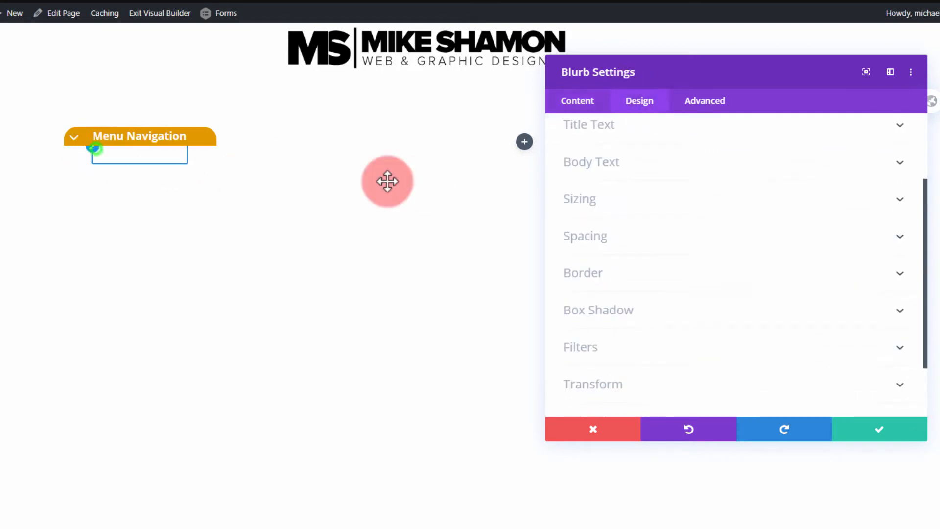
{"action": "left_click", "coordinate": [635, 205]}
{"action": "left_click", "coordinate": [606, 410]}
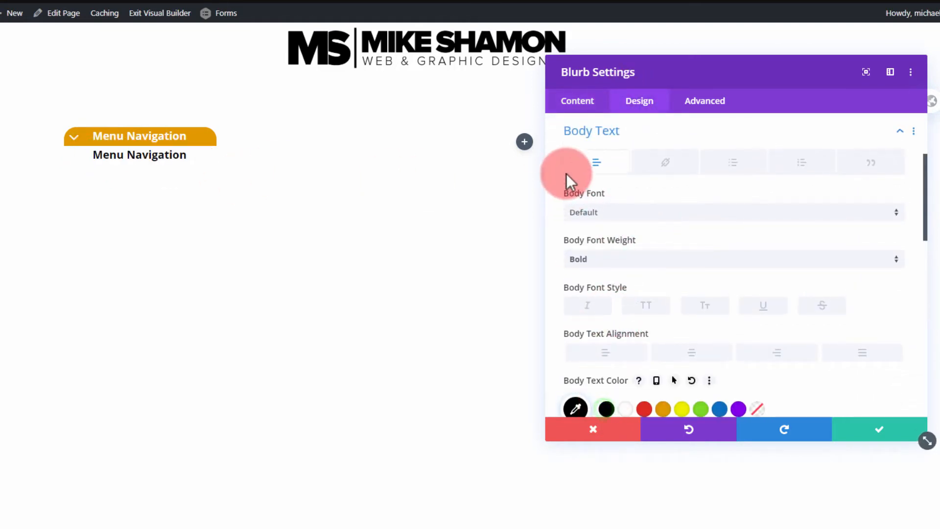
- Set the duplicated blurb's icon color to black
{"action": "left_click", "coordinate": [72, 158]}
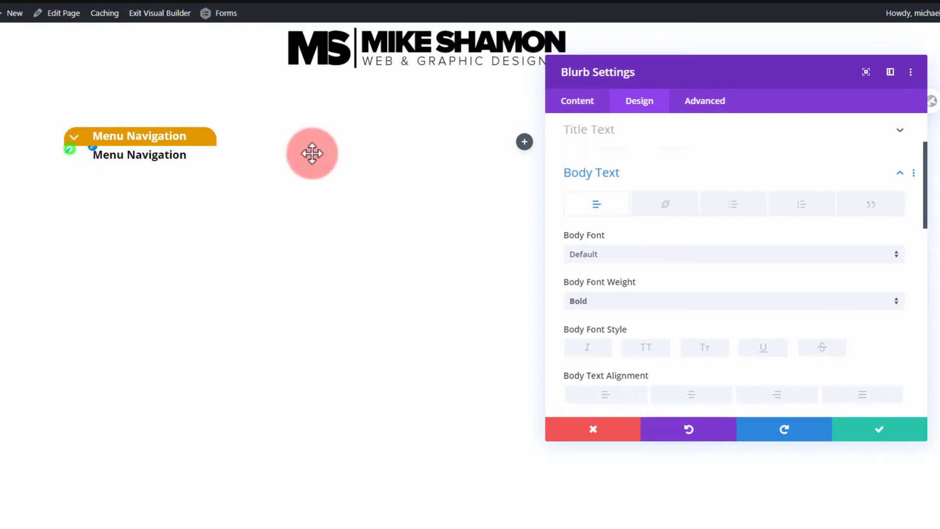
{"action": "left_click", "coordinate": [606, 209]}
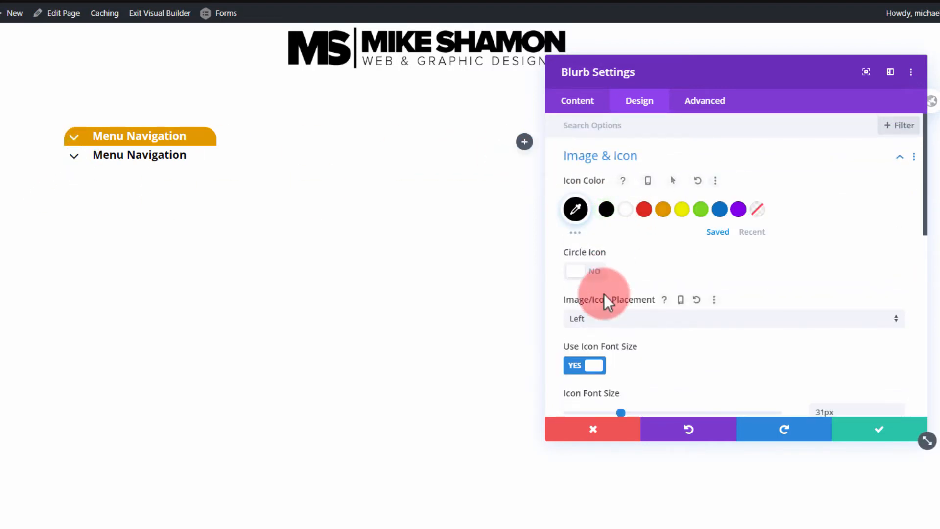
{"action": "left_click", "coordinate": [585, 201]}
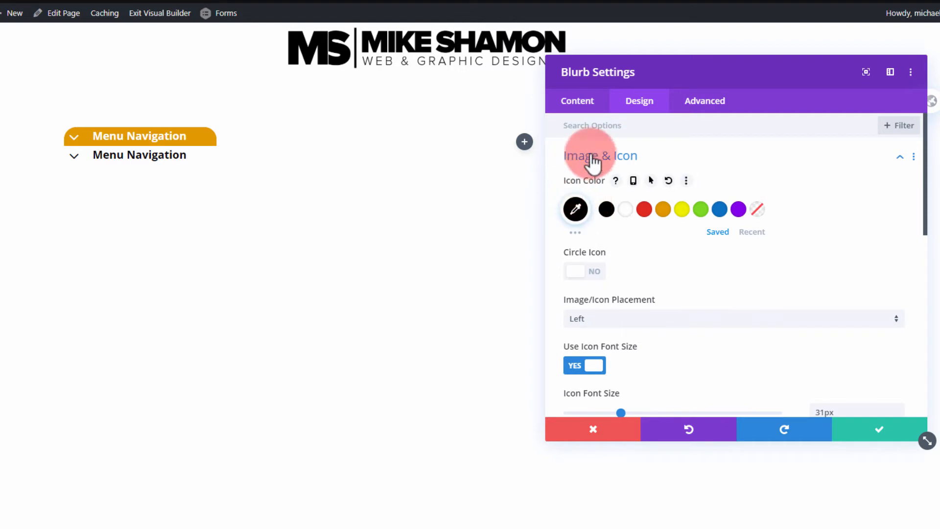
{"action": "left_click", "coordinate": [637, 156]}
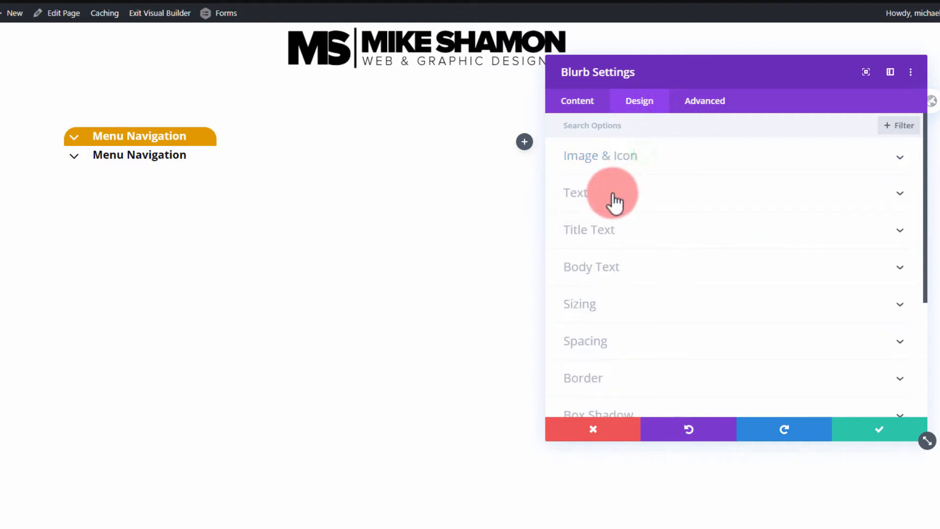
{"action": "left_click", "coordinate": [667, 162]}
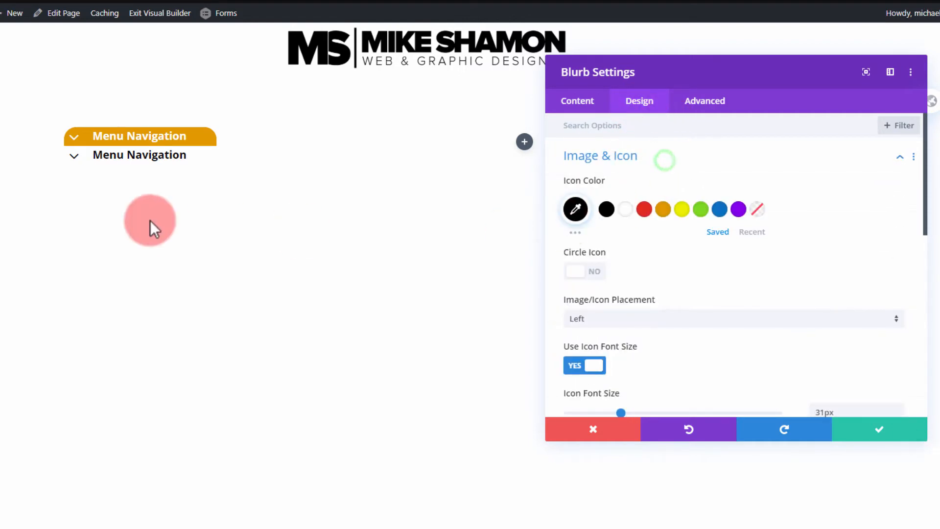
{"action": "left_click", "coordinate": [65, 150]}
{"action": "scroll", "coordinate": [612, 360], "scroll_direction": "down", "scroll_amount": 4}
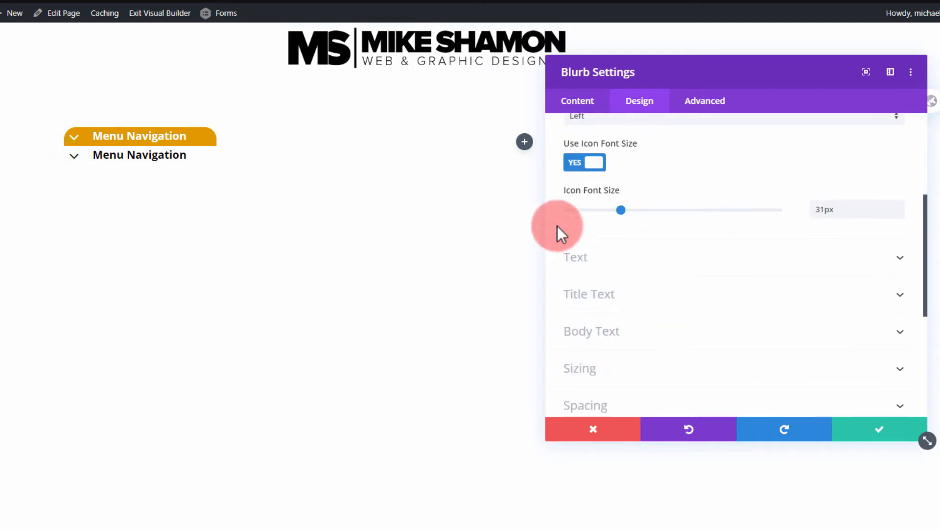
{"action": "scroll", "coordinate": [559, 231], "scroll_direction": "up", "scroll_amount": 2}
- Switch the duplicated blurb's icon to the single right-pointing chevron and save its settings
{"action": "left_click", "coordinate": [583, 104]}
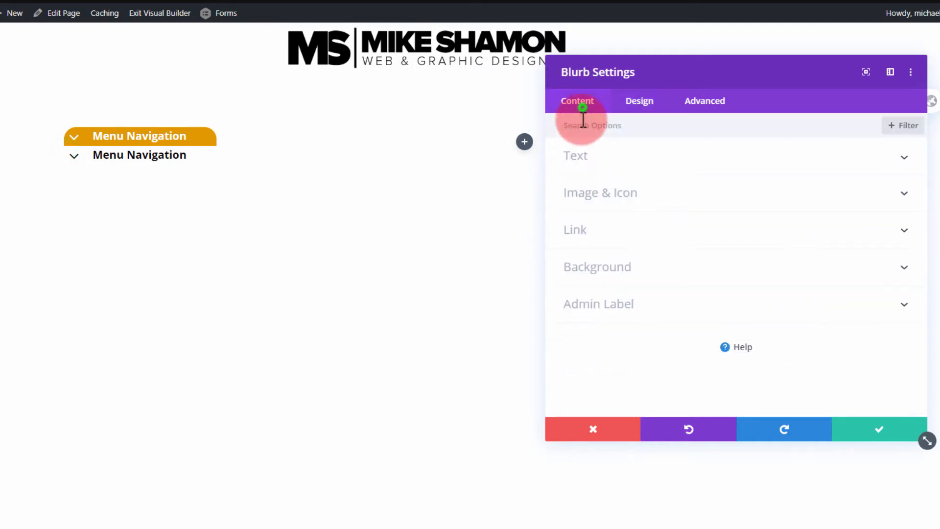
{"action": "left_click", "coordinate": [675, 198]}
{"action": "left_click", "coordinate": [684, 247]}
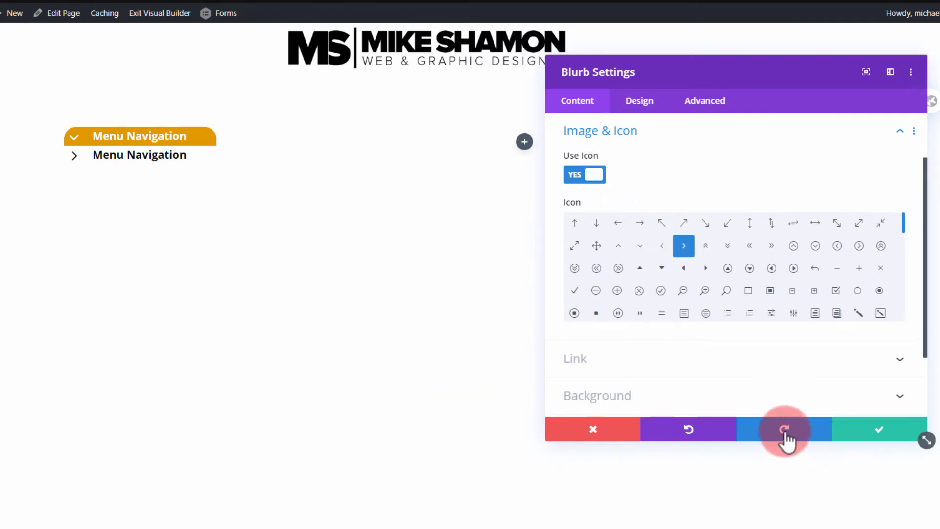
{"action": "left_click", "coordinate": [892, 426]}
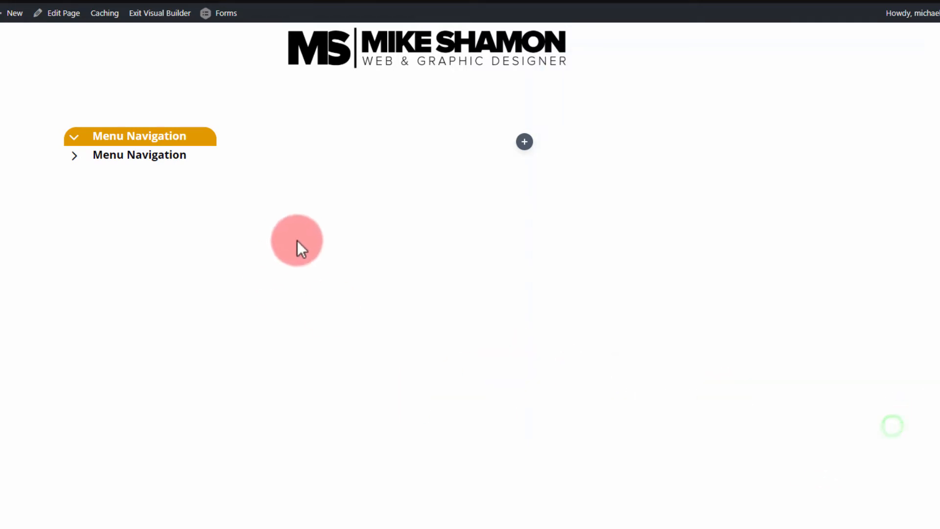
- Reopen the lower blurb's settings and set its body font weight to Regular
{"action": "left_click", "coordinate": [118, 152]}
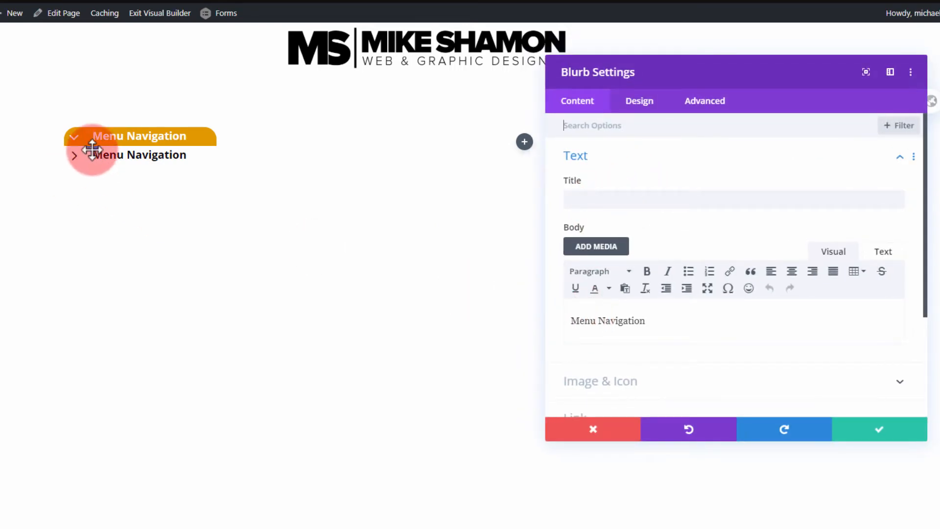
{"action": "left_click", "coordinate": [640, 101]}
{"action": "left_click", "coordinate": [789, 238]}
{"action": "scroll", "coordinate": [659, 308], "scroll_direction": "down", "scroll_amount": 1}
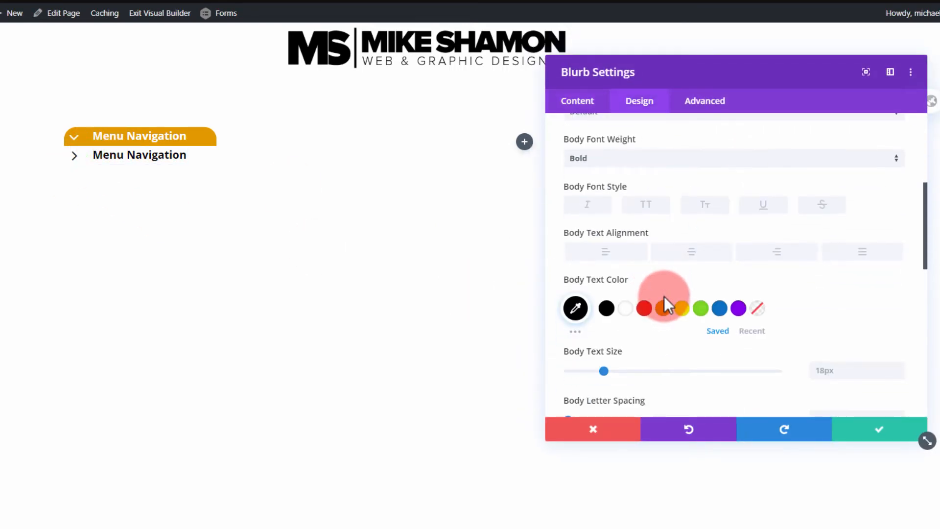
{"action": "left_click_drag", "start_coordinate": [604, 372], "coordinate": [604, 372]}
{"action": "left_click", "coordinate": [617, 160]}
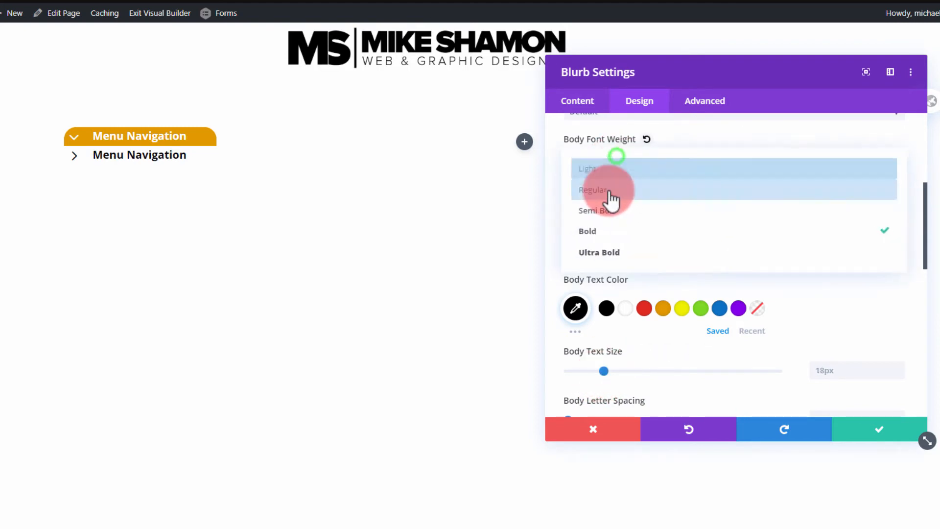
{"action": "left_click", "coordinate": [607, 192]}
{"action": "scroll", "coordinate": [670, 329], "scroll_direction": "up", "scroll_amount": 4}
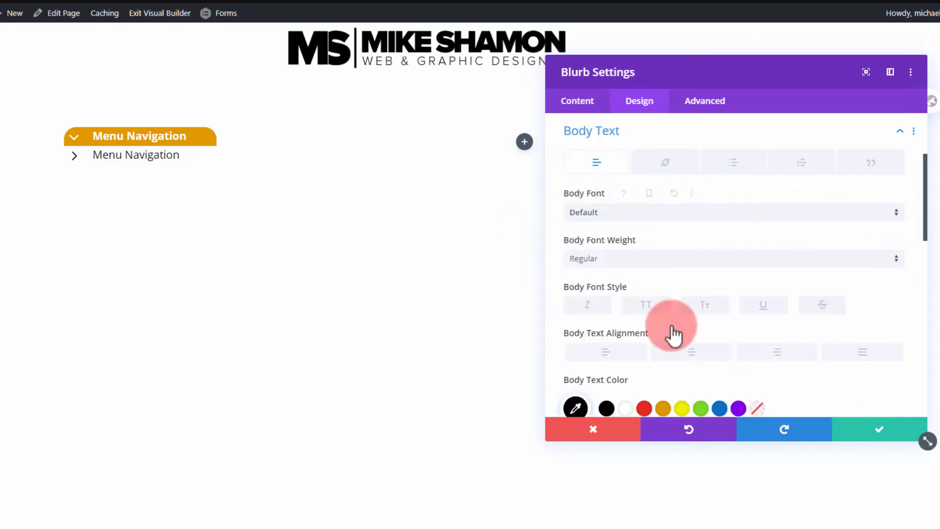
- Replace the lower blurb's body text with "Menu Item 1" and save its settings
{"action": "left_click", "coordinate": [590, 102]}
{"action": "left_click", "coordinate": [618, 156]}
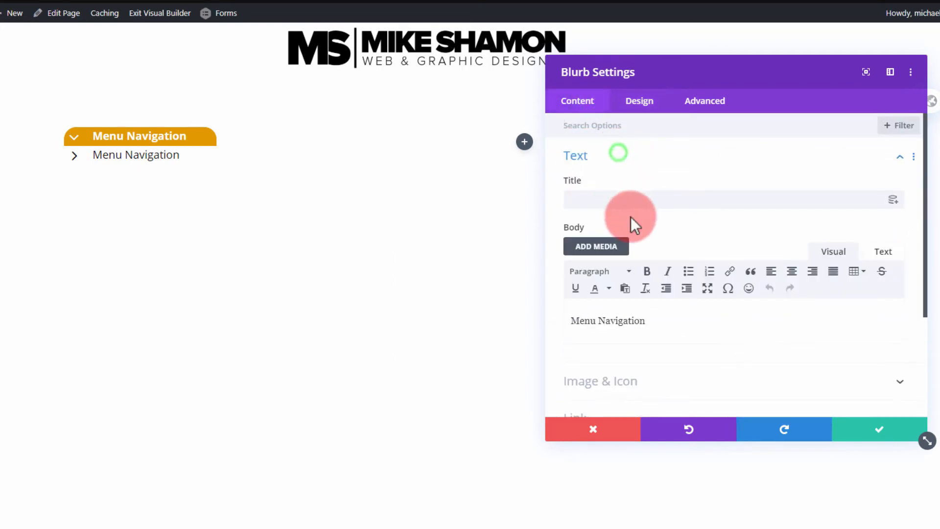
{"action": "left_click", "coordinate": [665, 314]}
{"action": "type", "text": "Menu Item 1"}
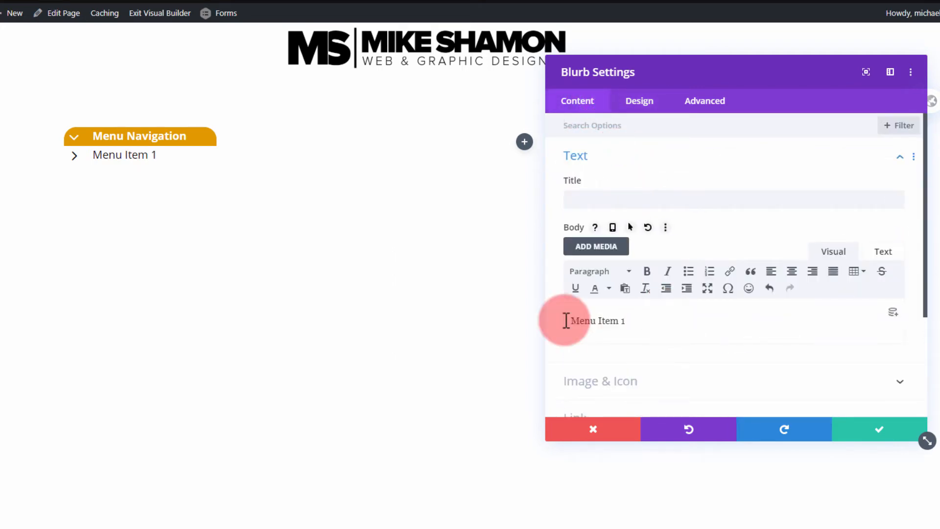
{"action": "left_click", "coordinate": [889, 429]}
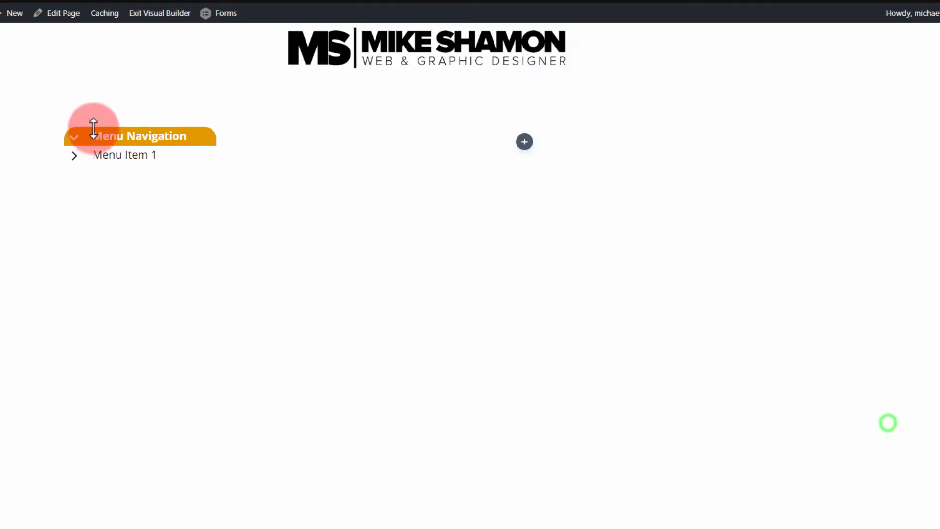
- Try 4px top and bottom padding on the orange Menu Navigation blurb and save it
{"action": "mouse_move", "coordinate": [129, 161]}
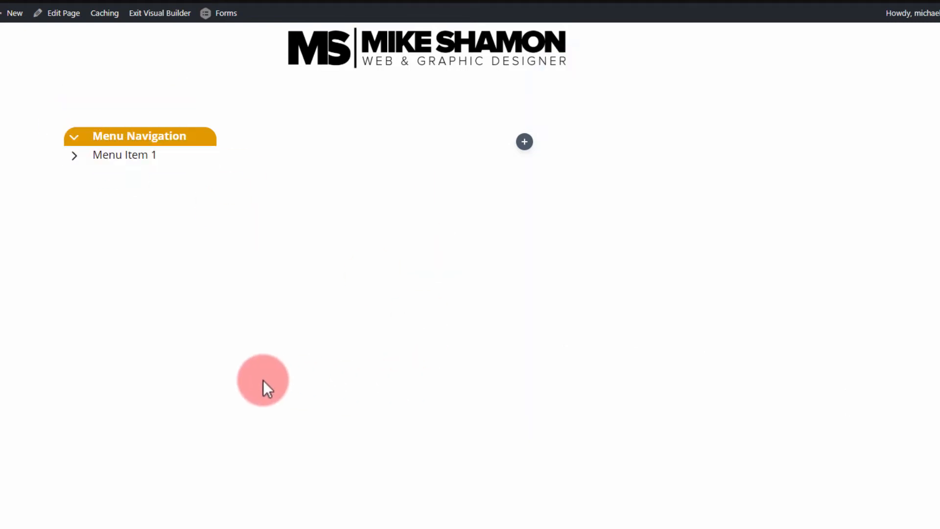
{"action": "left_click", "coordinate": [121, 135]}
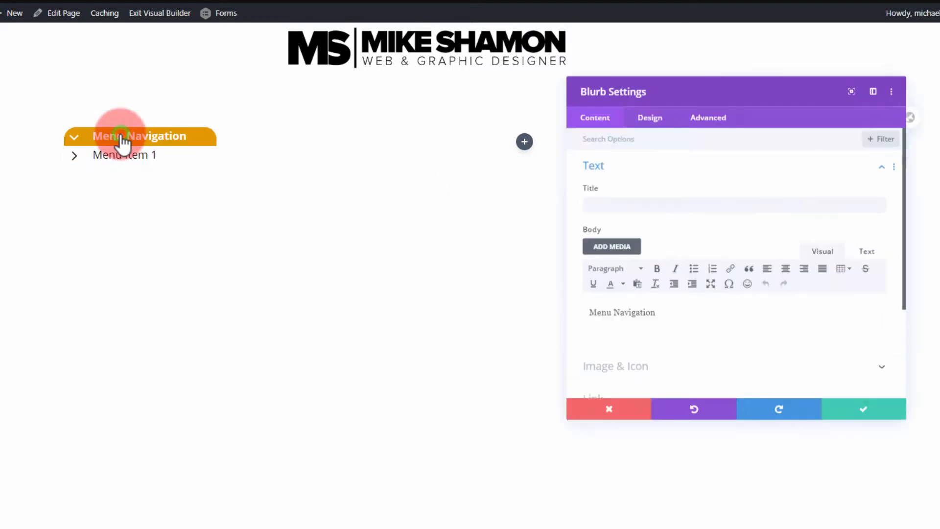
{"action": "left_click", "coordinate": [644, 105]}
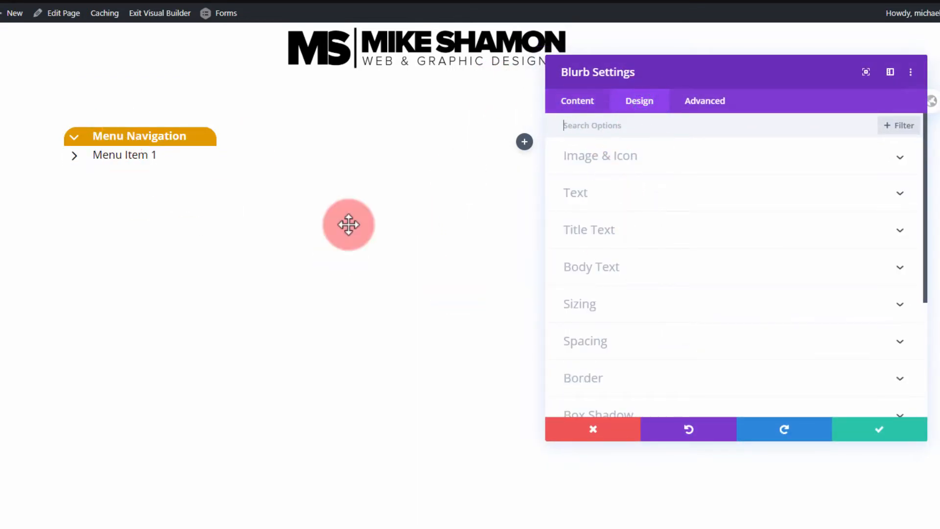
{"action": "scroll", "coordinate": [623, 326], "scroll_direction": "down", "scroll_amount": 3}
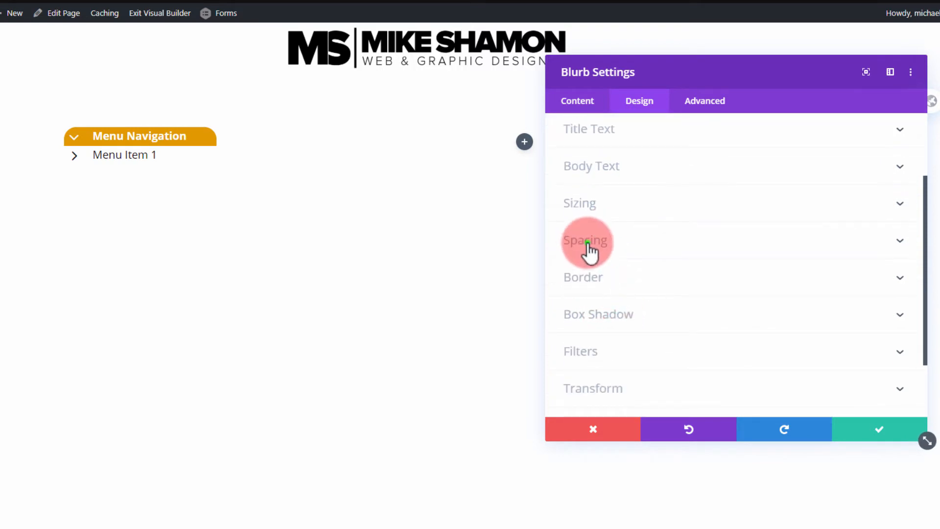
{"action": "left_click", "coordinate": [588, 242]}
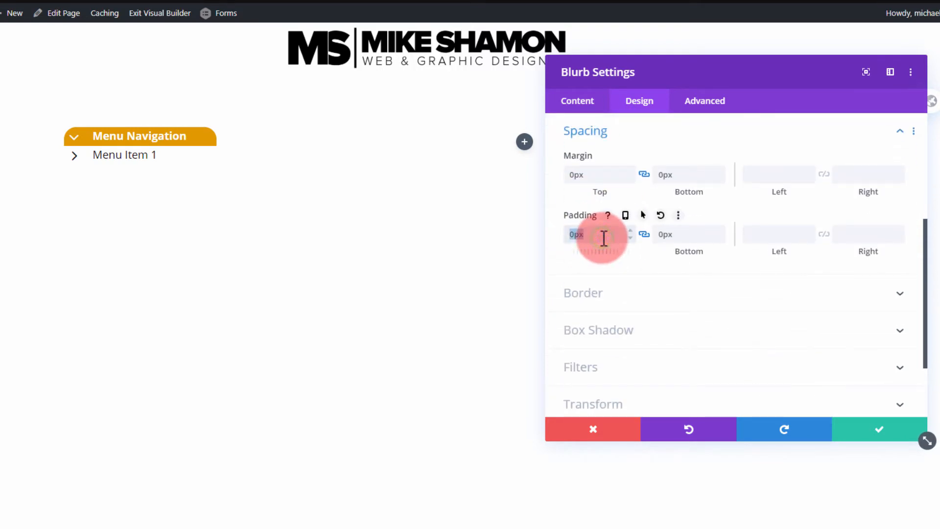
{"action": "type", "text": "4px"}
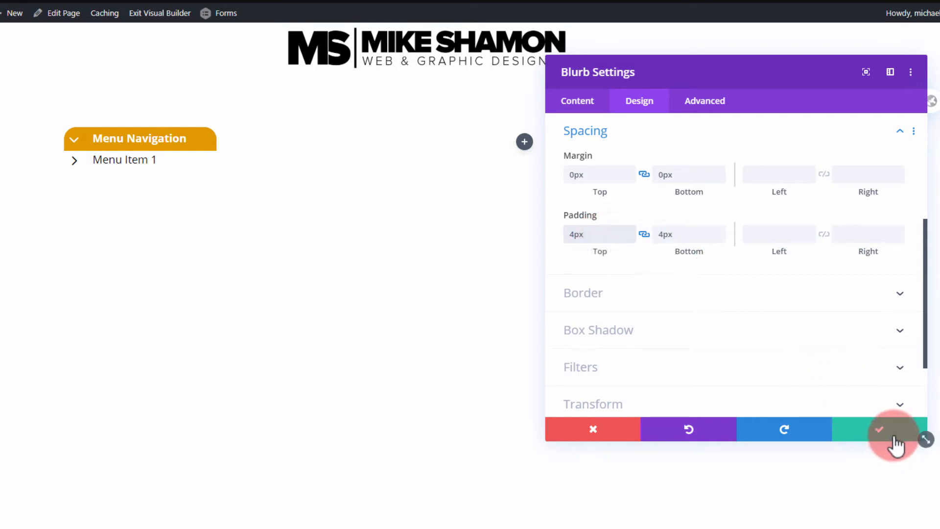
{"action": "left_click", "coordinate": [869, 427]}
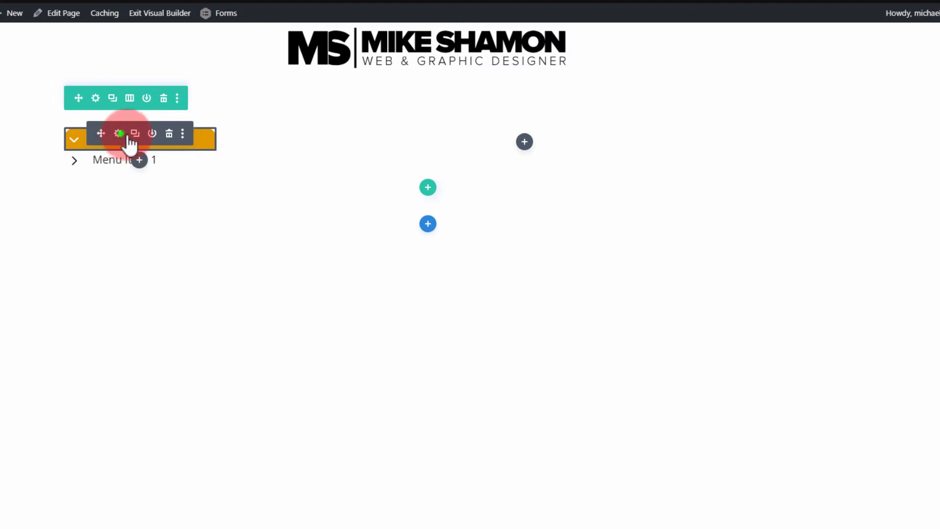
- Set the Menu Navigation blurb's linked top and bottom padding to 2px and save its settings
{"action": "left_click", "coordinate": [121, 132]}
{"action": "left_click", "coordinate": [637, 98]}
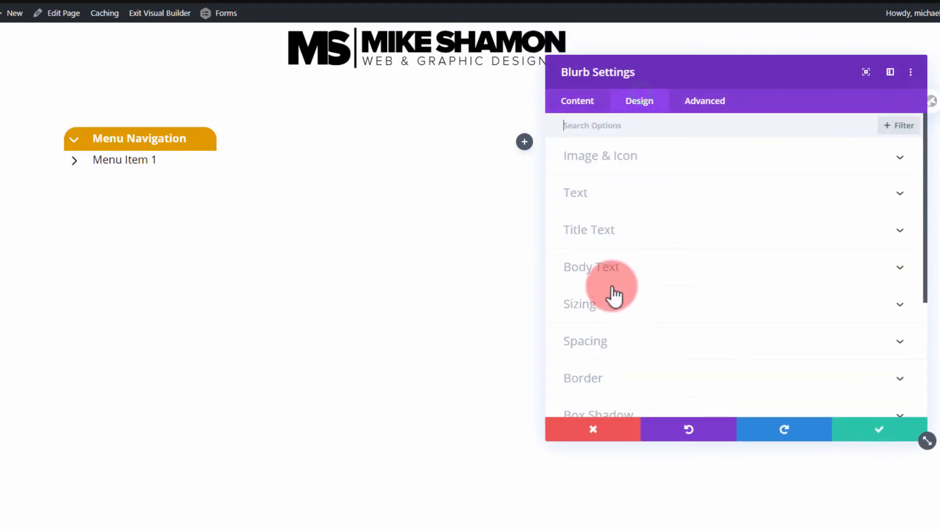
{"action": "scroll", "coordinate": [610, 370], "scroll_direction": "down", "scroll_amount": 2}
{"action": "left_click", "coordinate": [615, 239]}
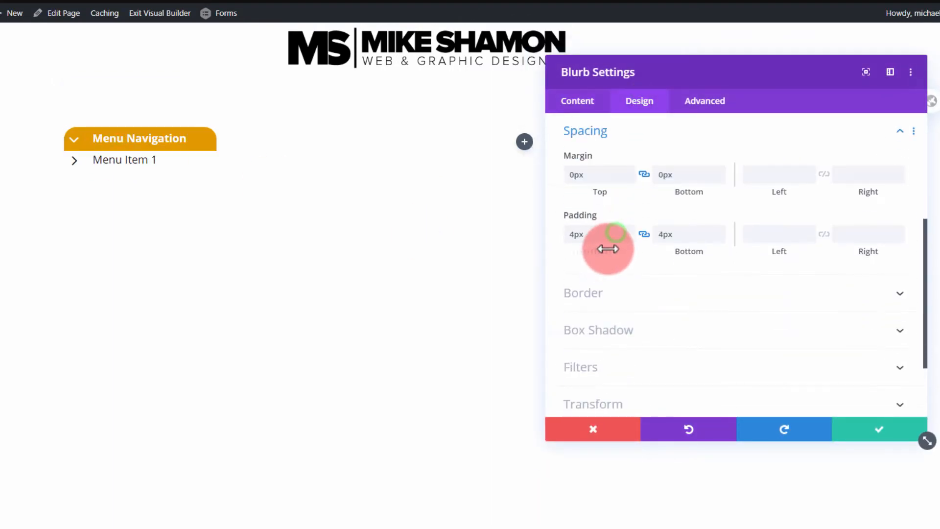
{"action": "left_click", "coordinate": [606, 234]}
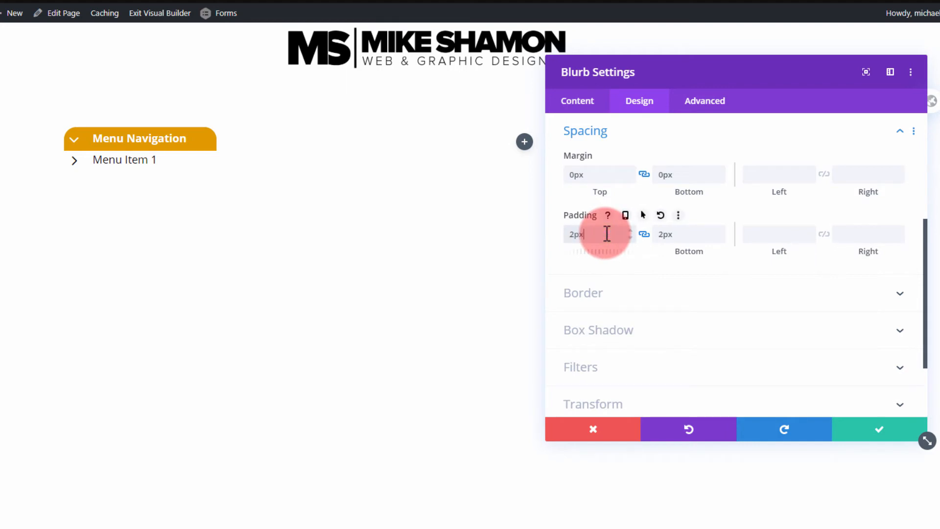
{"action": "left_click", "coordinate": [869, 428]}
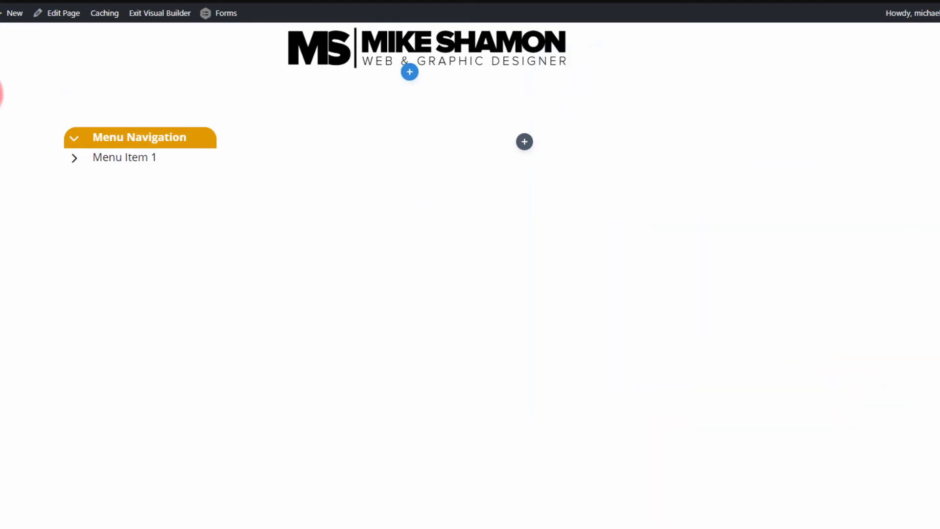
- Set the Menu Item 1 blurb's linked top and bottom padding to 2px and save its settings
{"action": "left_click", "coordinate": [116, 164]}
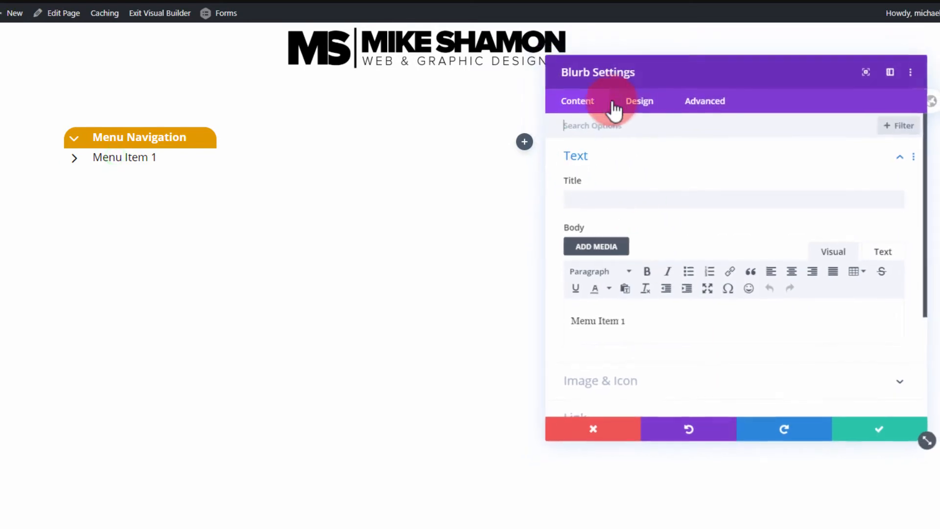
{"action": "left_click", "coordinate": [615, 106]}
{"action": "left_click", "coordinate": [615, 345]}
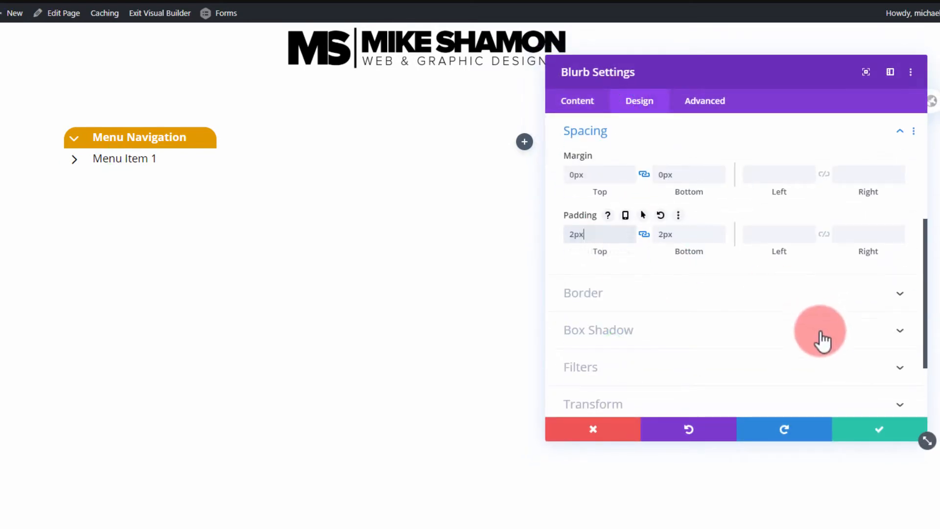
{"action": "left_click", "coordinate": [867, 436]}
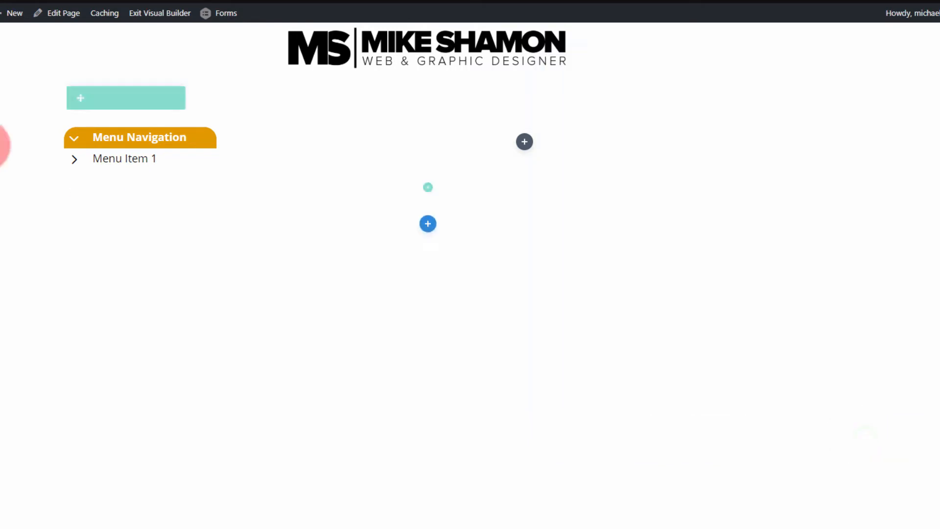
- Examine the Menu Item 1 blurb's rounded corners and border options, and close its settings
{"action": "left_click", "coordinate": [119, 156]}
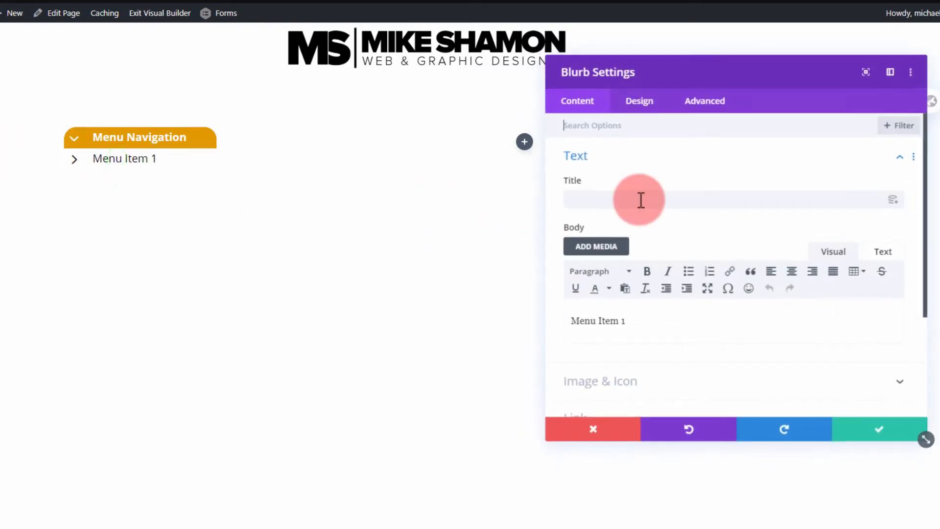
{"action": "left_click", "coordinate": [651, 103]}
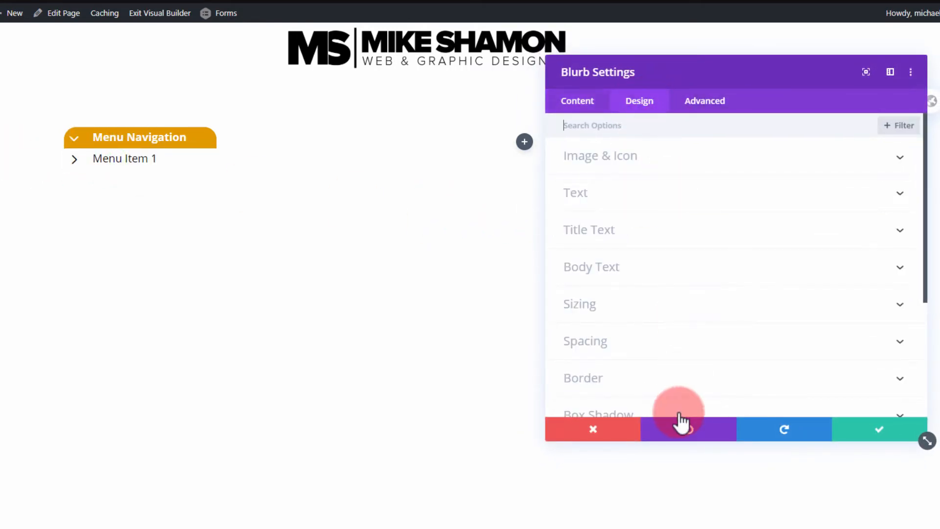
{"action": "scroll", "coordinate": [640, 315], "scroll_direction": "down", "scroll_amount": 4}
{"action": "left_click", "coordinate": [643, 196]}
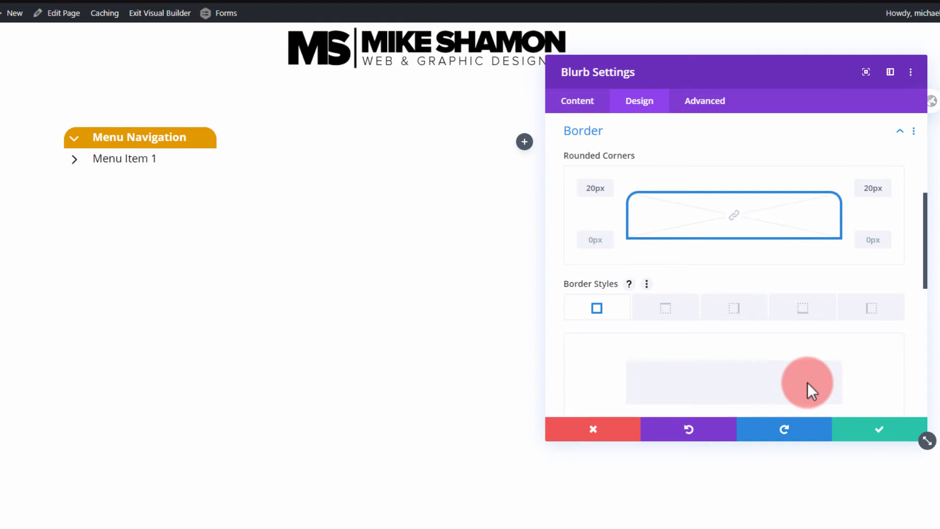
{"action": "left_click", "coordinate": [861, 431]}
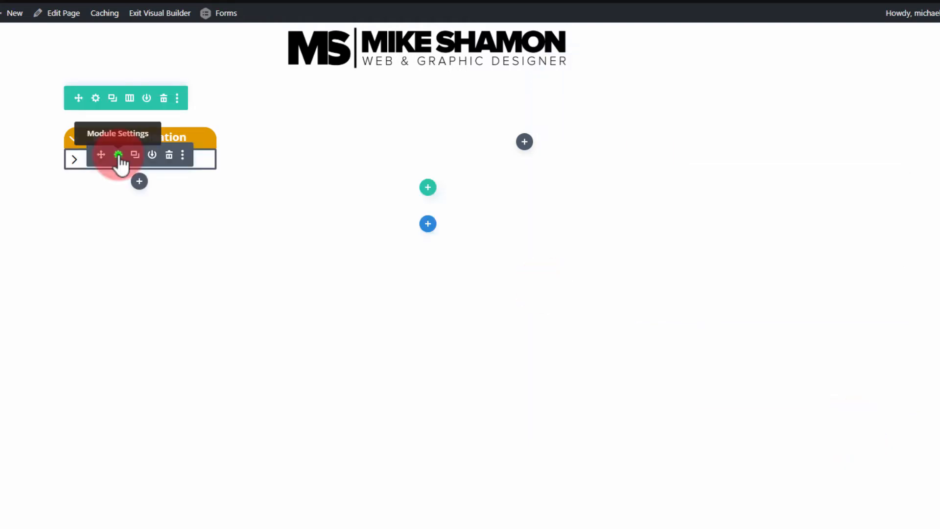
- Reopen the Menu Item 1 blurb's border options and set its upper rounded corners to 0px
{"action": "left_click", "coordinate": [118, 154]}
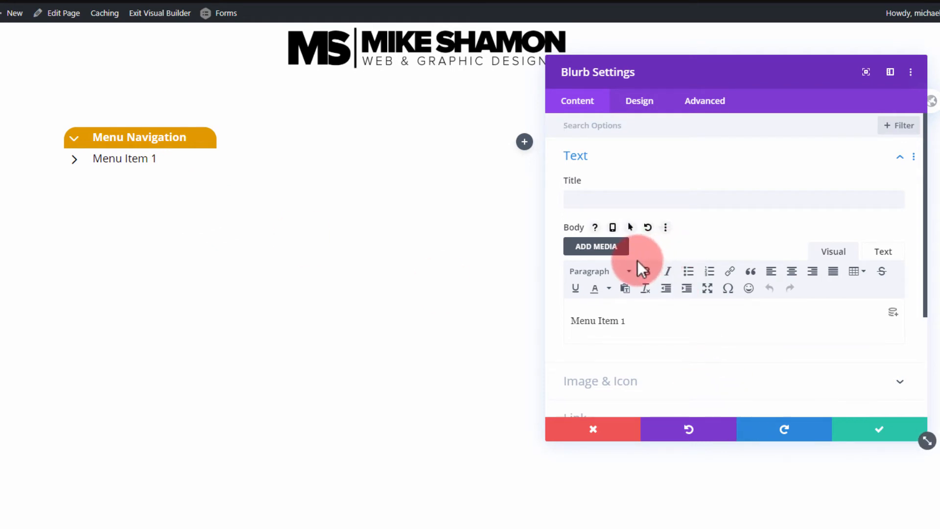
{"action": "left_click", "coordinate": [640, 103]}
{"action": "scroll", "coordinate": [598, 304], "scroll_direction": "down", "scroll_amount": 2}
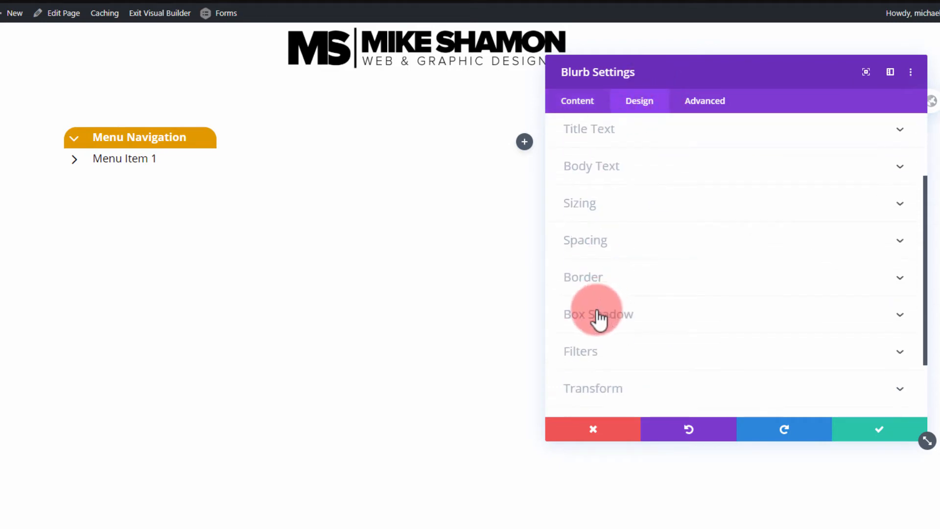
{"action": "left_click", "coordinate": [620, 273]}
{"action": "scroll", "coordinate": [676, 330], "scroll_direction": "down", "scroll_amount": 5}
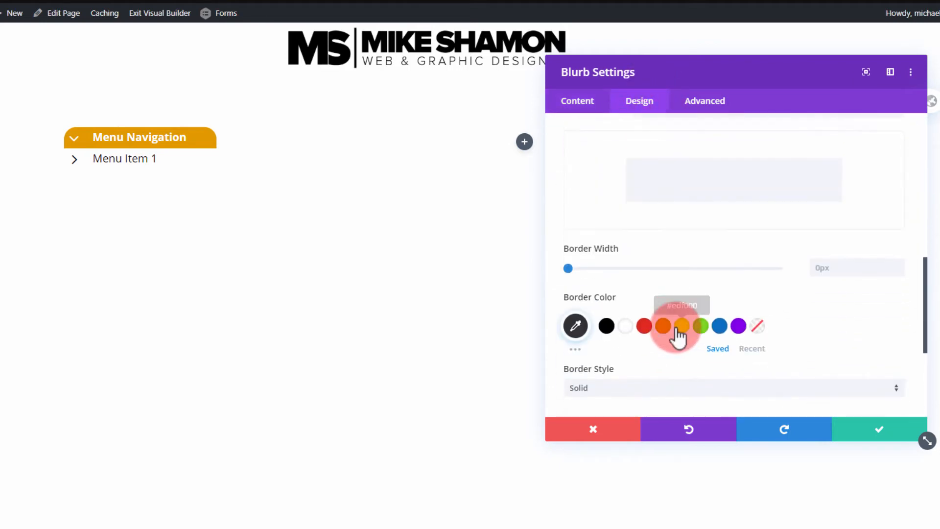
{"action": "scroll", "coordinate": [677, 299], "scroll_direction": "up", "scroll_amount": 3}
{"action": "scroll", "coordinate": [678, 298], "scroll_direction": "up", "scroll_amount": 3}
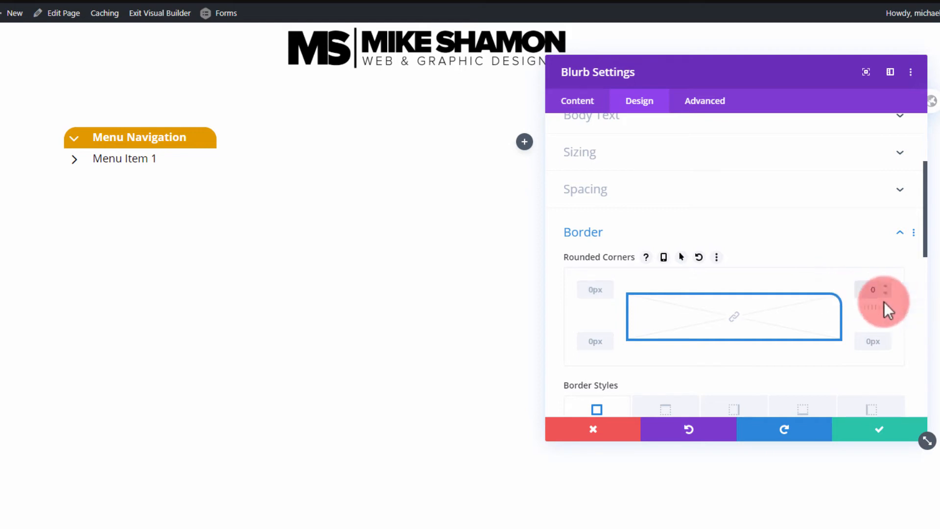
- Give the Menu Item 1 blurb 1px left, bottom and right borders and save its settings
{"action": "scroll", "coordinate": [830, 287], "scroll_direction": "down", "scroll_amount": 5}
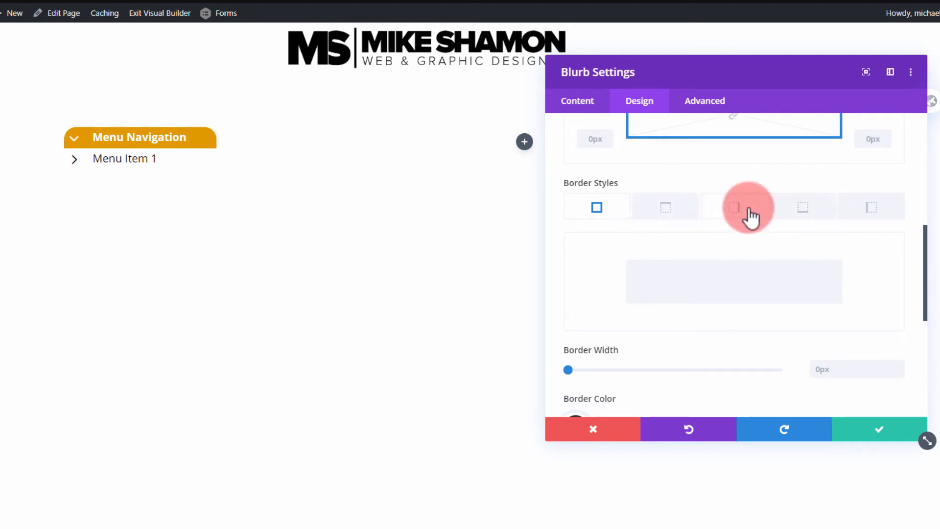
{"action": "left_click", "coordinate": [884, 210]}
{"action": "left_click", "coordinate": [760, 209]}
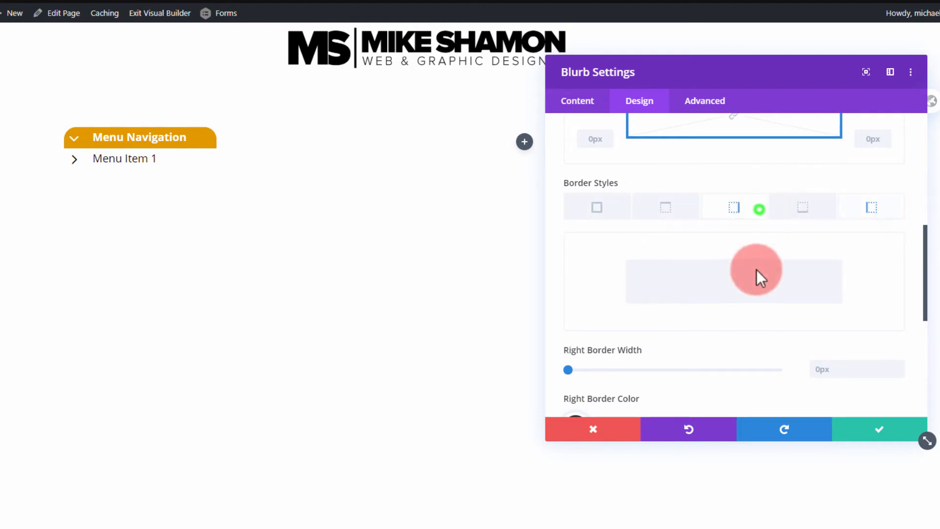
{"action": "left_click", "coordinate": [858, 207]}
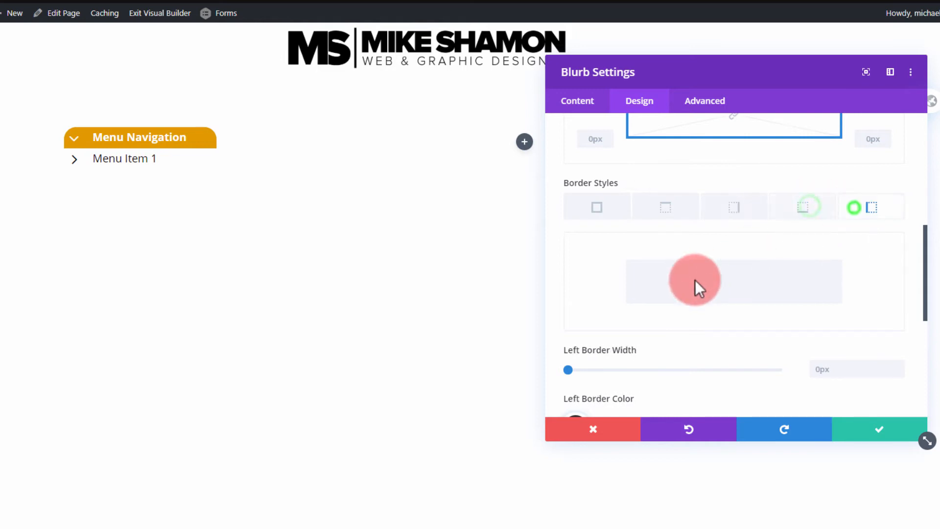
{"action": "left_click", "coordinate": [570, 369]}
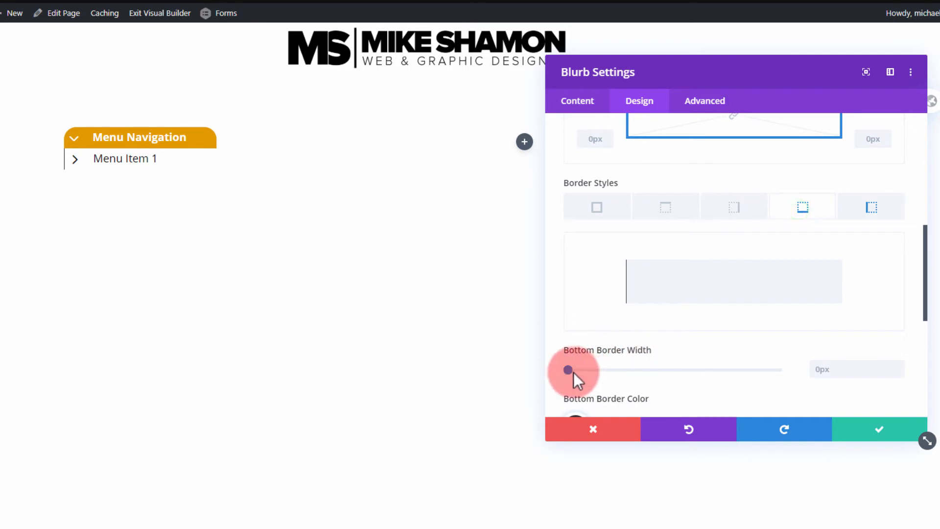
{"action": "left_click_drag", "start_coordinate": [574, 372], "coordinate": [571, 367]}
{"action": "left_click", "coordinate": [753, 214]}
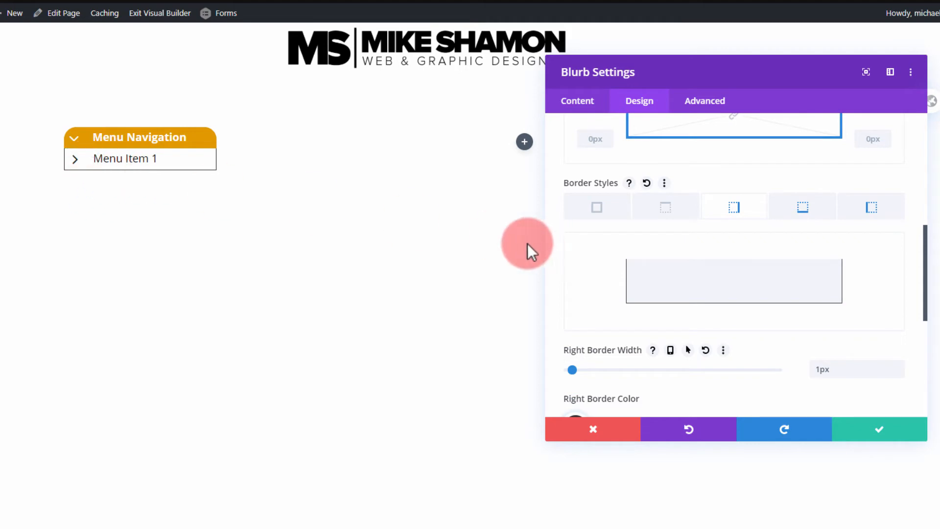
{"action": "scroll", "coordinate": [639, 352], "scroll_direction": "down", "scroll_amount": 2}
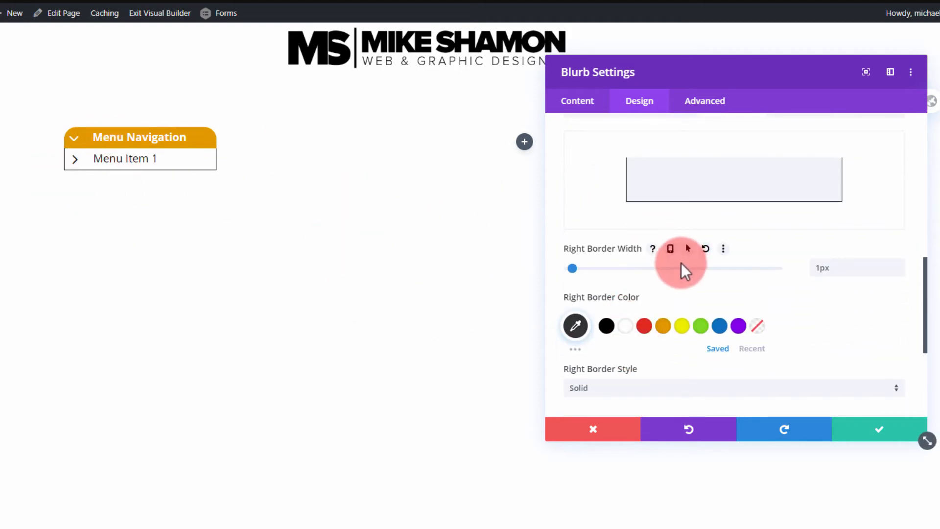
{"action": "scroll", "coordinate": [680, 263], "scroll_direction": "up", "scroll_amount": 4}
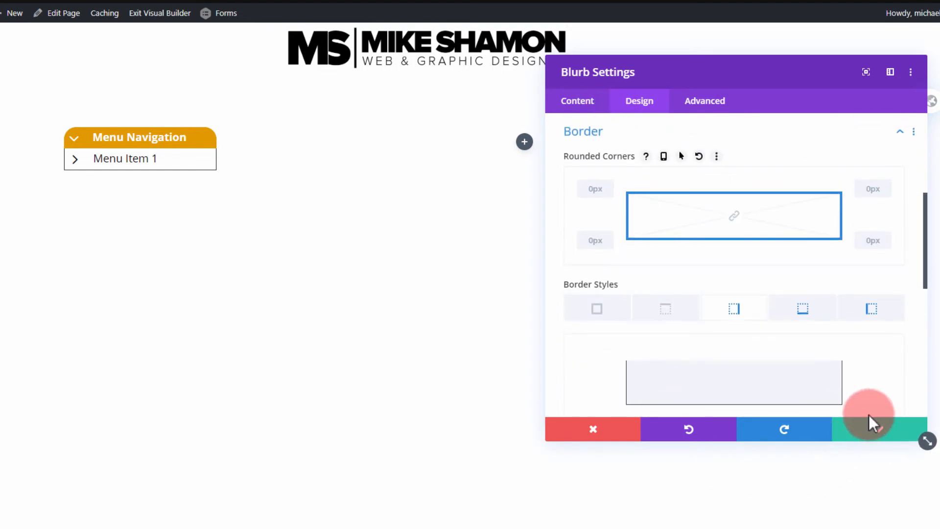
{"action": "left_click", "coordinate": [876, 427]}
- Set a 1px border width on all sides of the orange Menu Navigation blurb and save it
{"action": "mouse_move", "coordinate": [88, 134]}
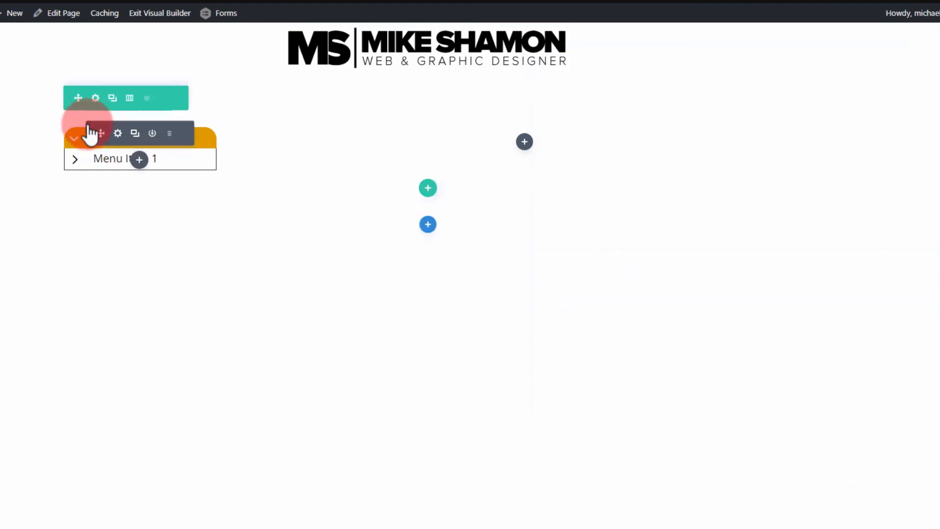
{"action": "left_click", "coordinate": [118, 133]}
{"action": "left_click", "coordinate": [650, 109]}
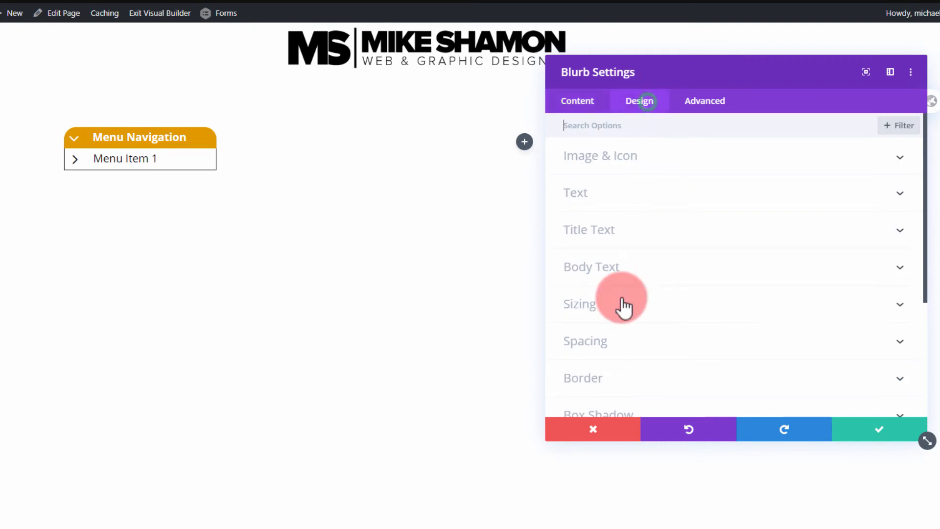
{"action": "left_click", "coordinate": [646, 379]}
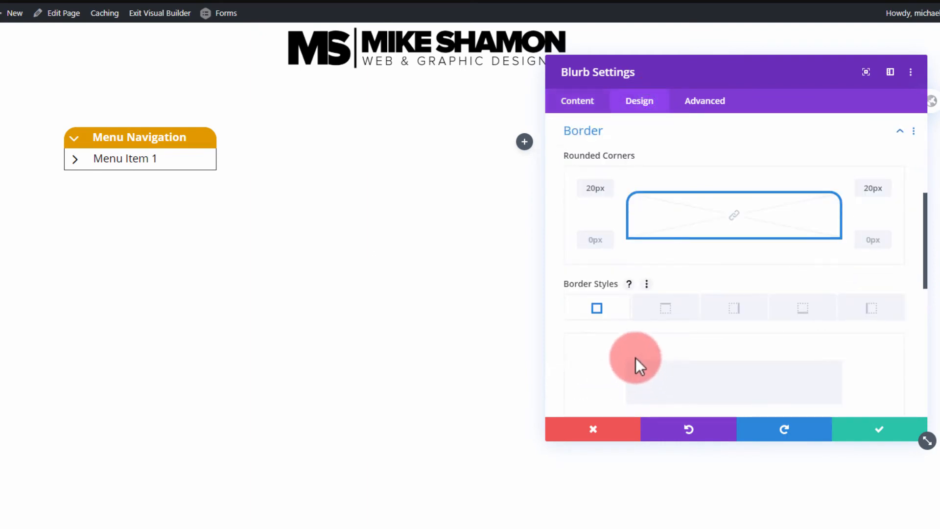
{"action": "scroll", "coordinate": [635, 357], "scroll_direction": "down", "scroll_amount": 4}
{"action": "left_click_drag", "start_coordinate": [569, 269], "coordinate": [572, 269]}
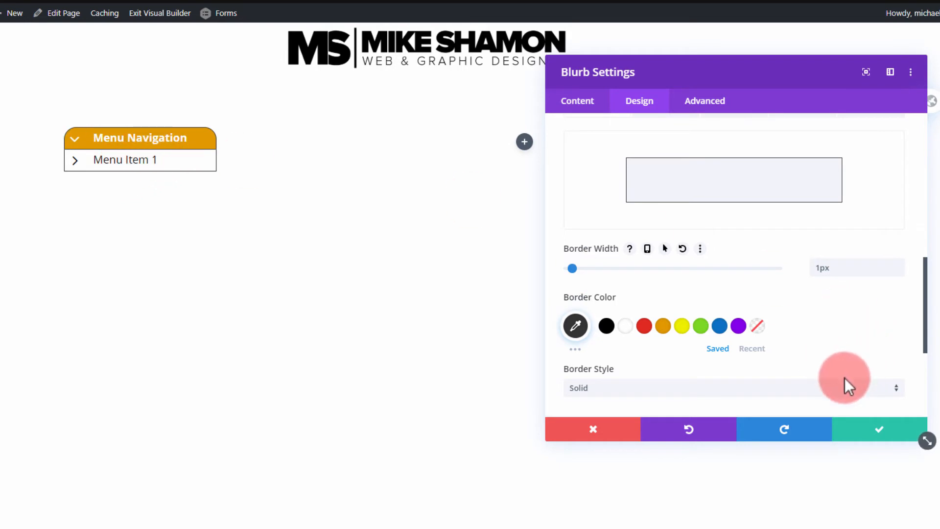
{"action": "left_click", "coordinate": [865, 435]}
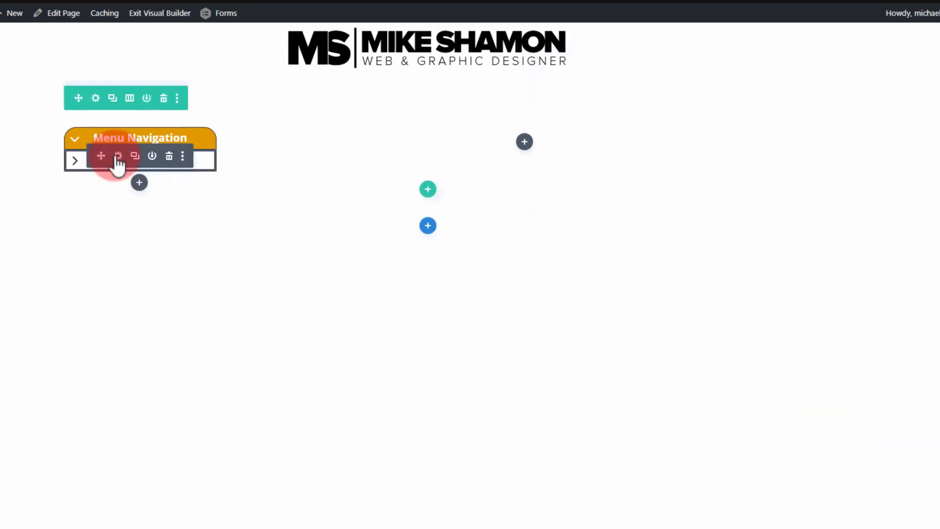
- Review the border sides set on the Menu Item 1 blurb and close its settings
{"action": "left_click", "coordinate": [118, 158]}
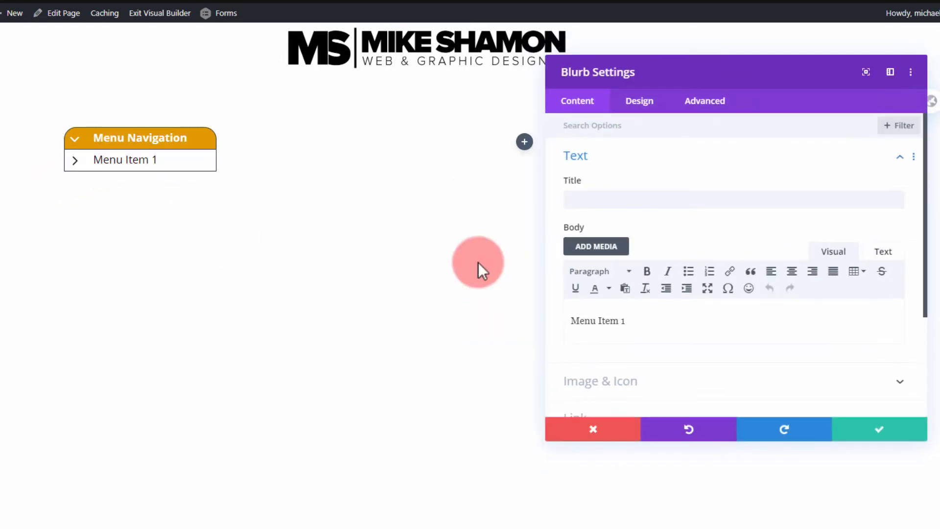
{"action": "left_click", "coordinate": [645, 102]}
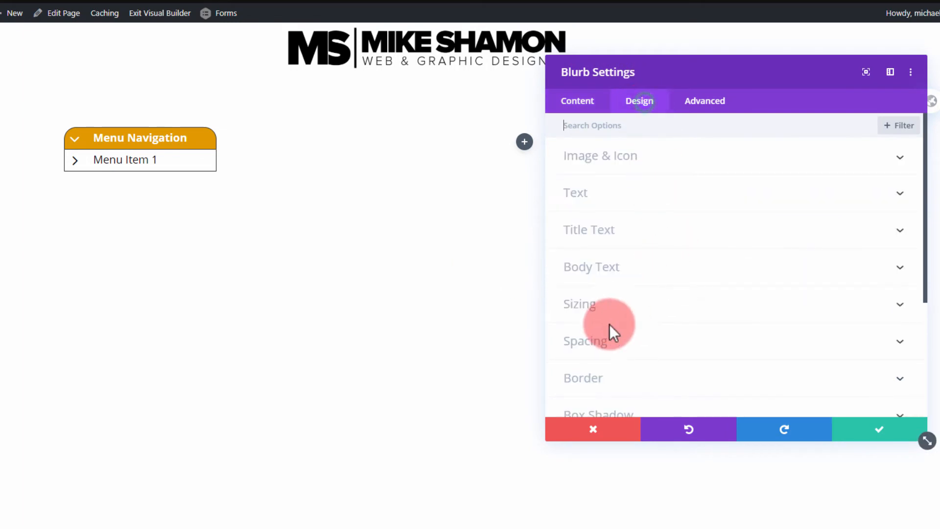
{"action": "left_click", "coordinate": [598, 378]}
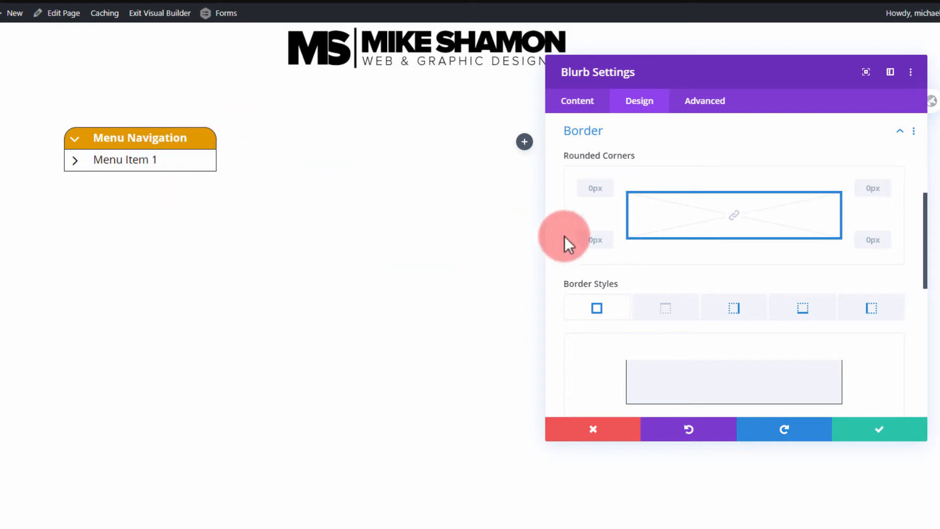
{"action": "left_click", "coordinate": [879, 421]}
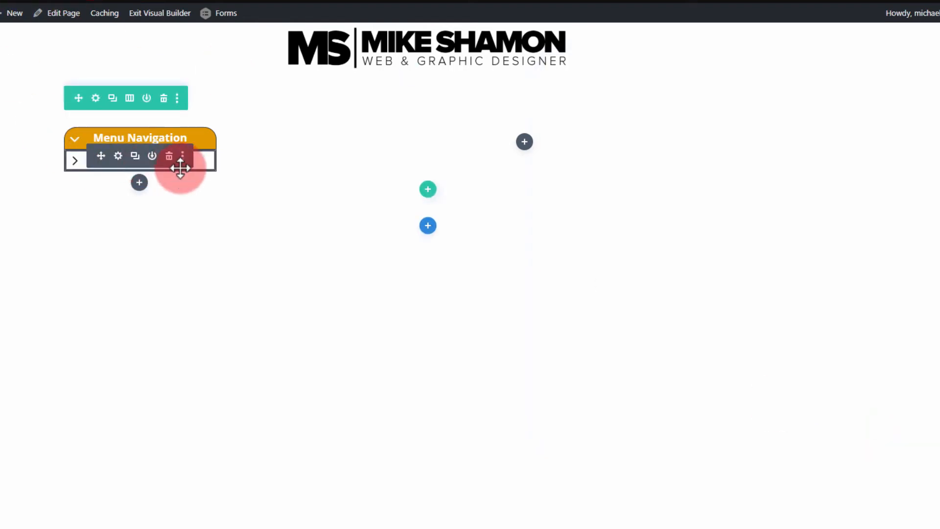
- Set the Menu Item 1 blurb's Module Link URL to the placeholder "#" and save its settings
{"action": "left_click_drag", "start_coordinate": [130, 147], "coordinate": [162, 185]}
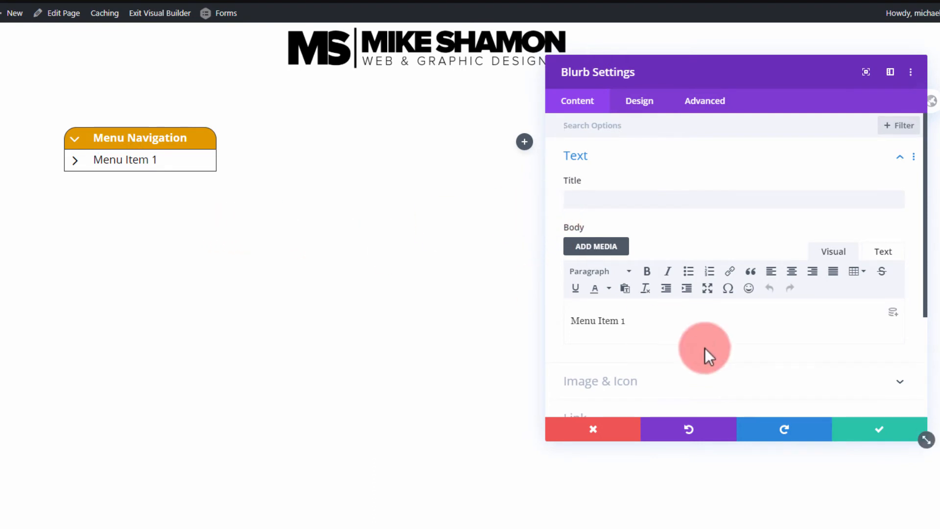
{"action": "left_click", "coordinate": [715, 335]}
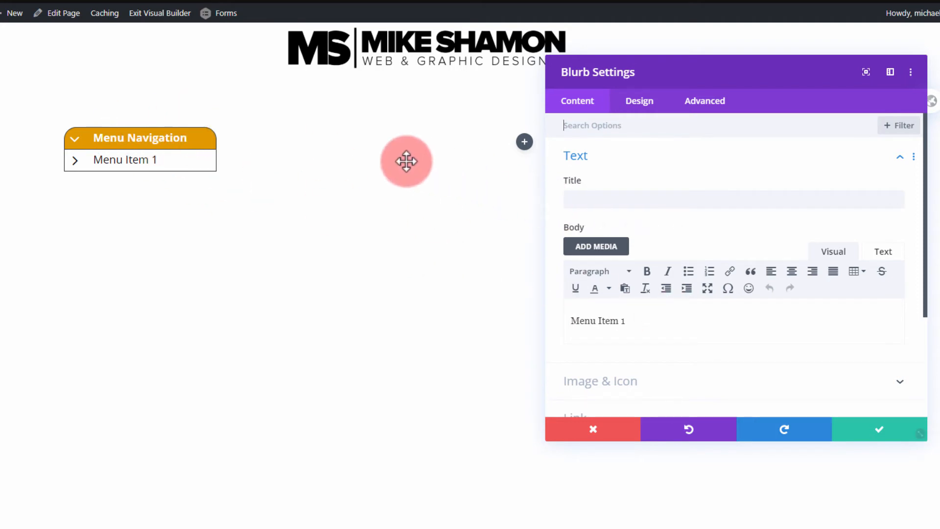
{"action": "left_click", "coordinate": [635, 158]}
{"action": "left_click", "coordinate": [617, 238]}
{"action": "left_click", "coordinate": [584, 179]}
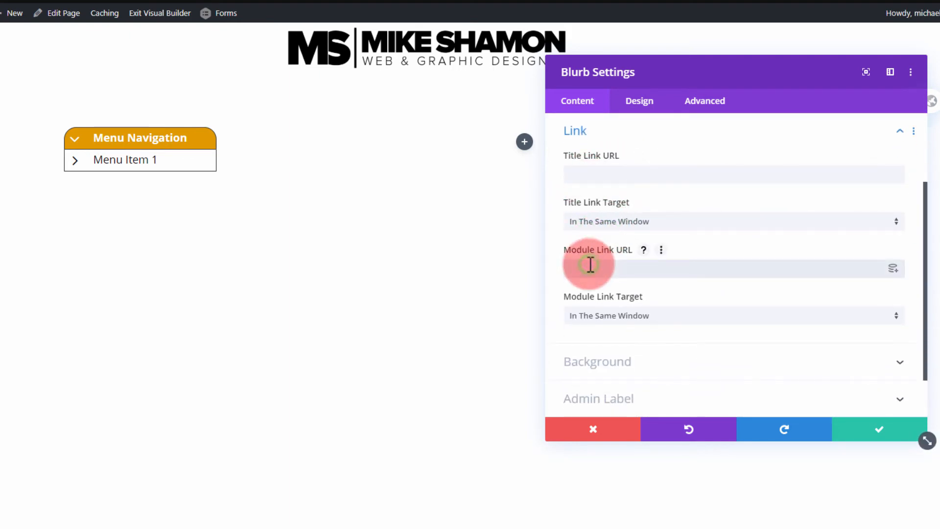
{"action": "left_click", "coordinate": [561, 281]}
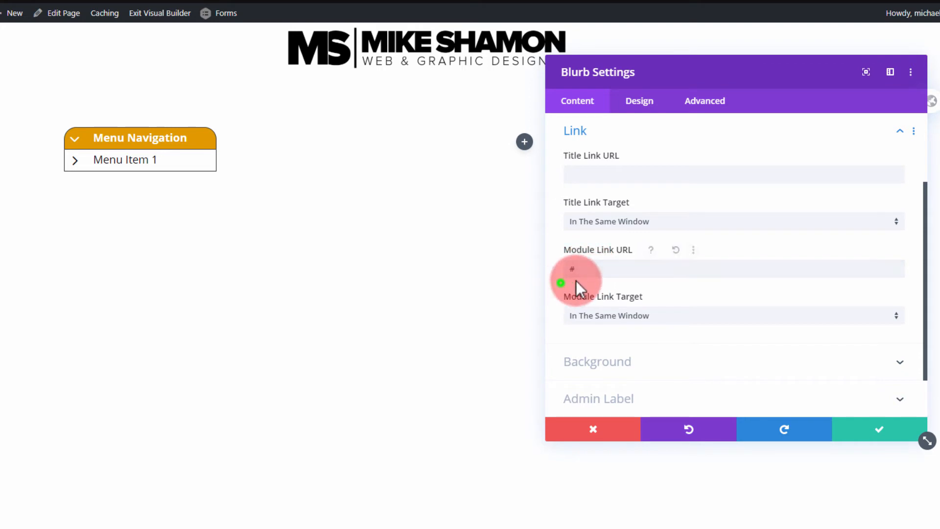
{"action": "left_click_drag", "start_coordinate": [584, 275], "coordinate": [562, 273]}
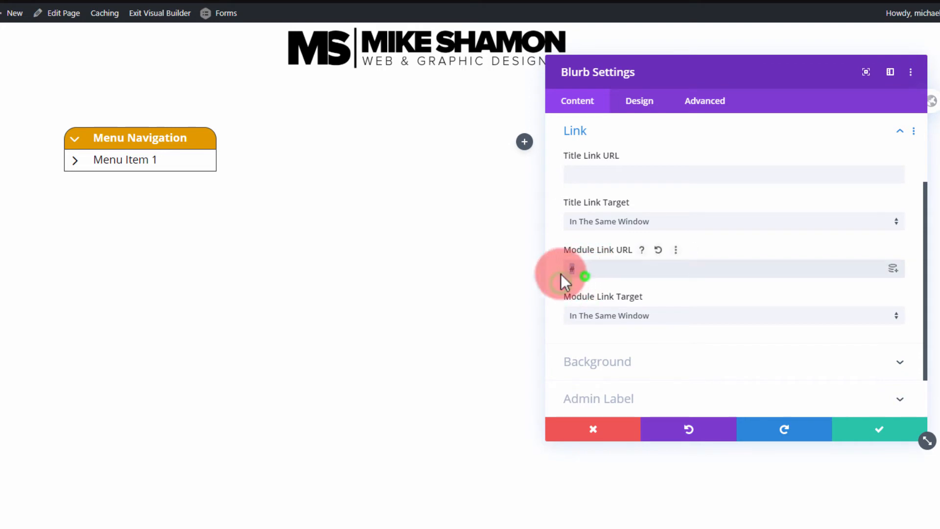
{"action": "double_click", "coordinate": [598, 268]}
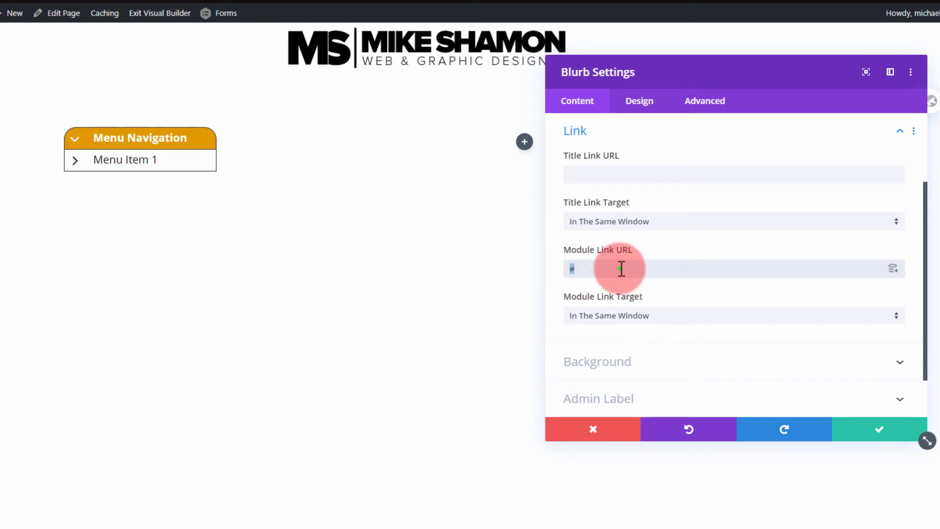
{"action": "left_click", "coordinate": [621, 268]}
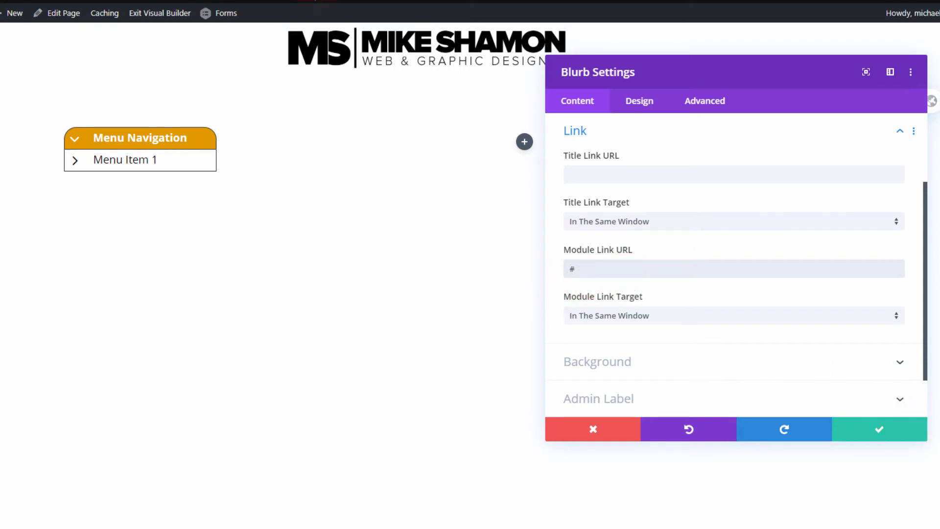
{"action": "left_click", "coordinate": [877, 438]}
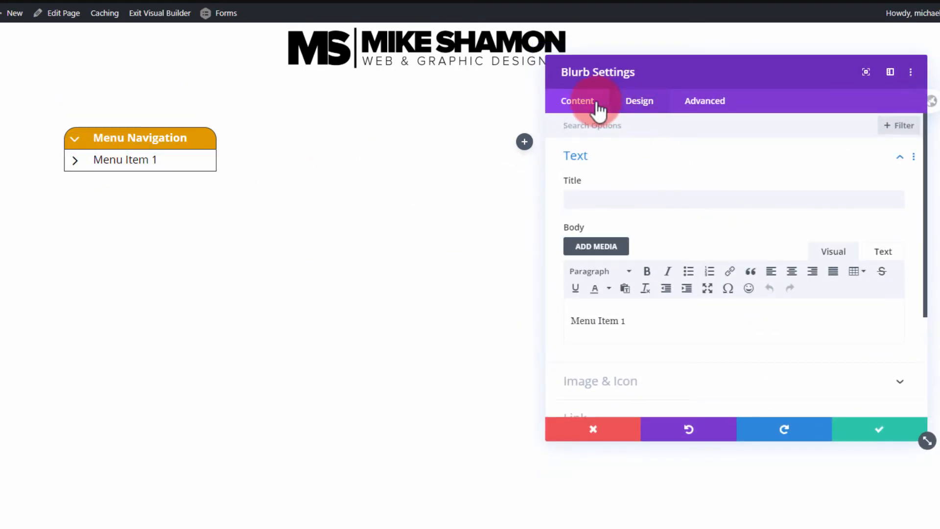
- Set the Menu Item 1 blurb's hover background colour to orange #e09900
{"action": "left_click", "coordinate": [601, 149]}
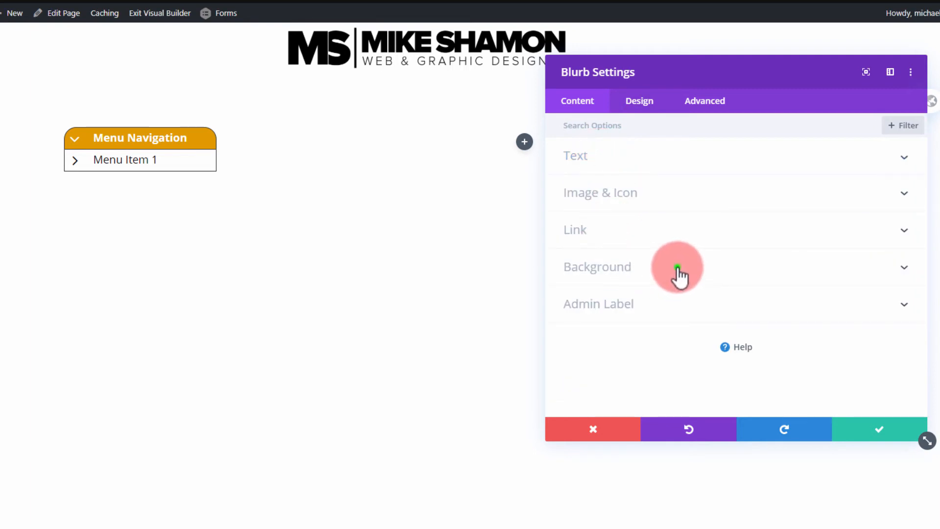
{"action": "left_click", "coordinate": [678, 268]}
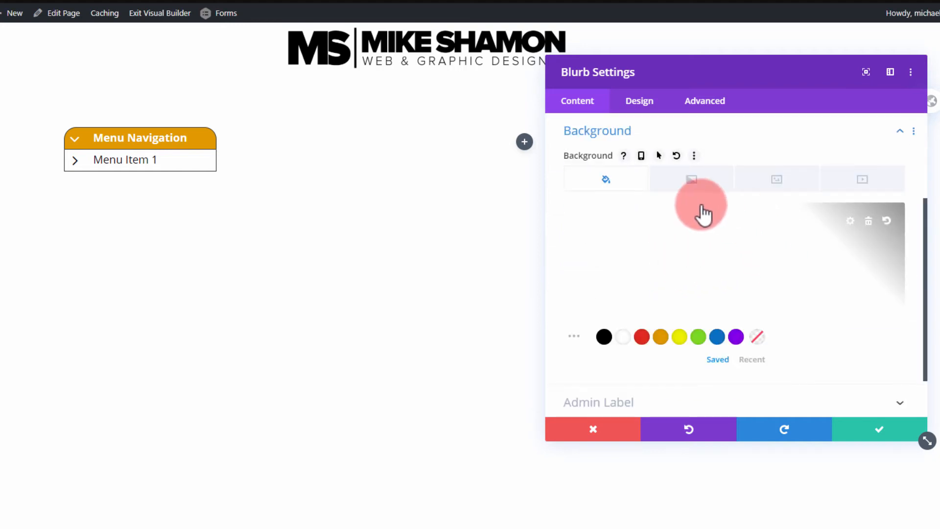
{"action": "left_click", "coordinate": [661, 157]}
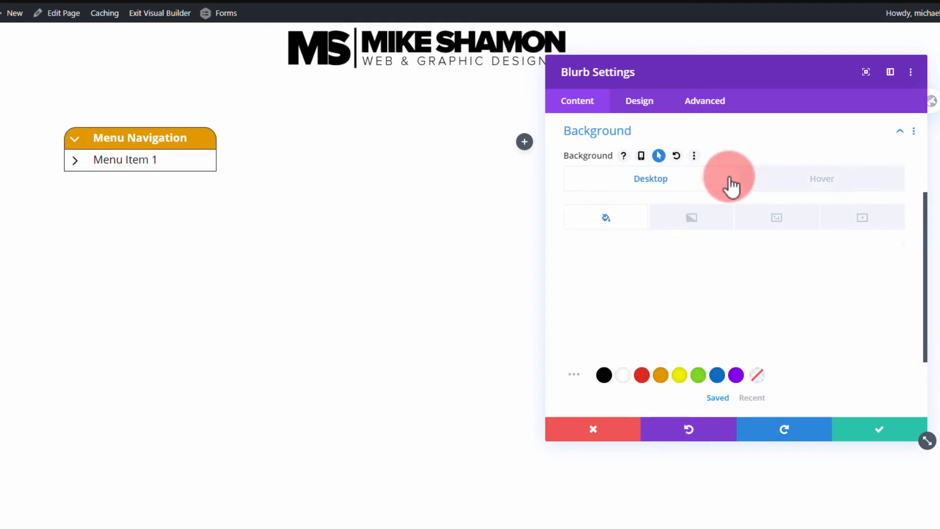
{"action": "left_click", "coordinate": [800, 185]}
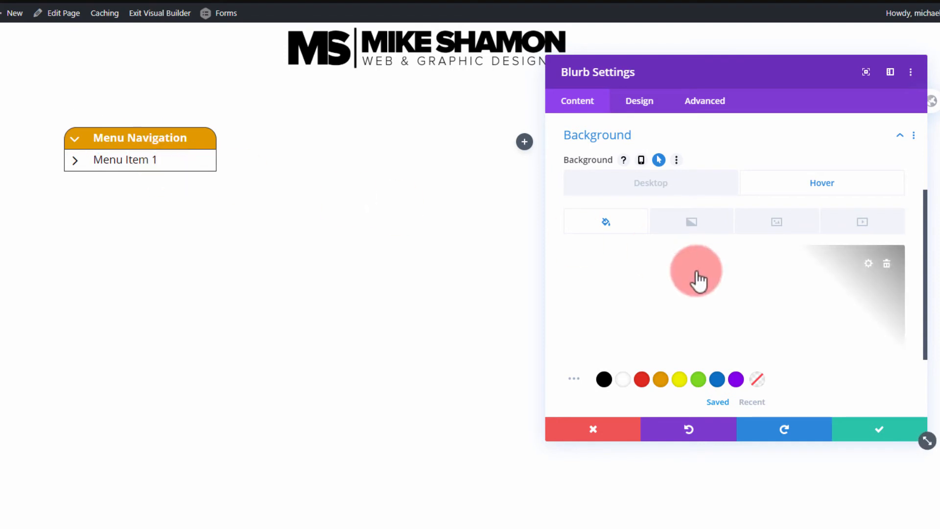
{"action": "scroll", "coordinate": [686, 279], "scroll_direction": "down", "scroll_amount": 2}
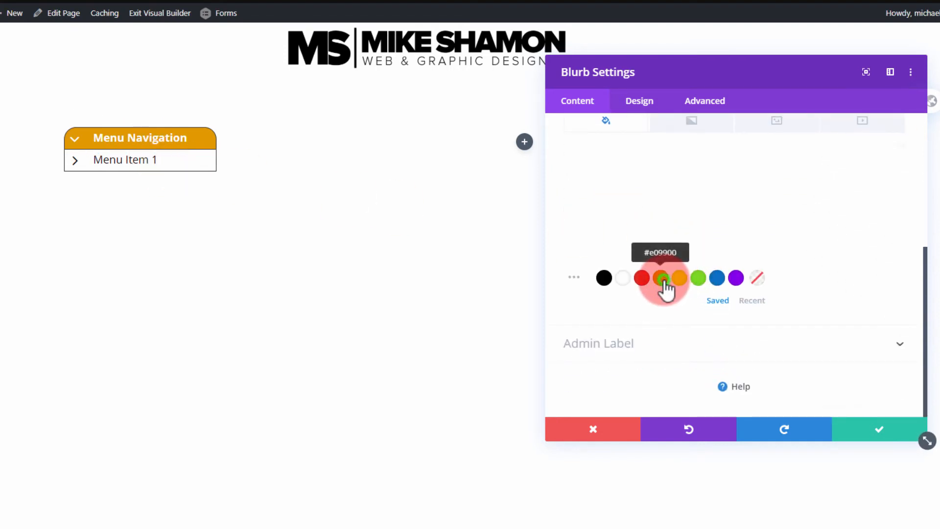
{"action": "left_click", "coordinate": [662, 279]}
{"action": "scroll", "coordinate": [667, 289], "scroll_direction": "up", "scroll_amount": 2}
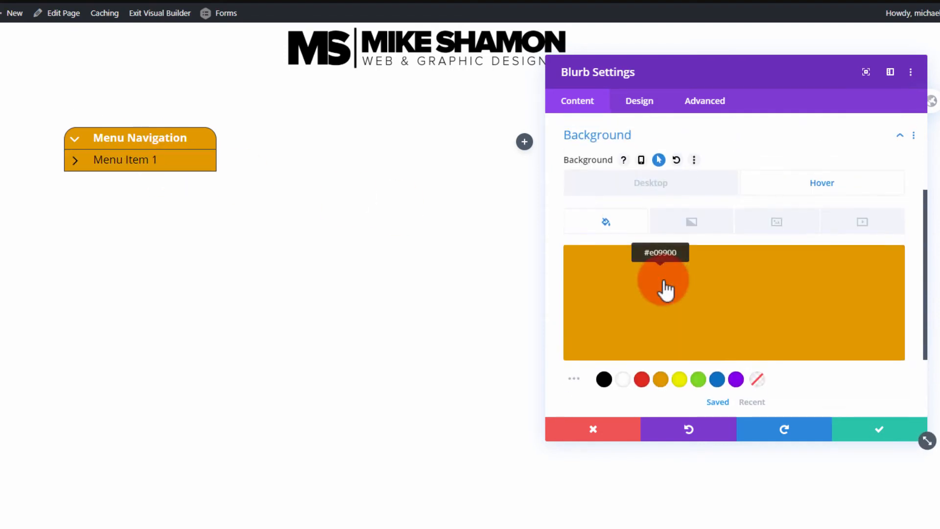
{"action": "scroll", "coordinate": [666, 289], "scroll_direction": "up", "scroll_amount": 3}
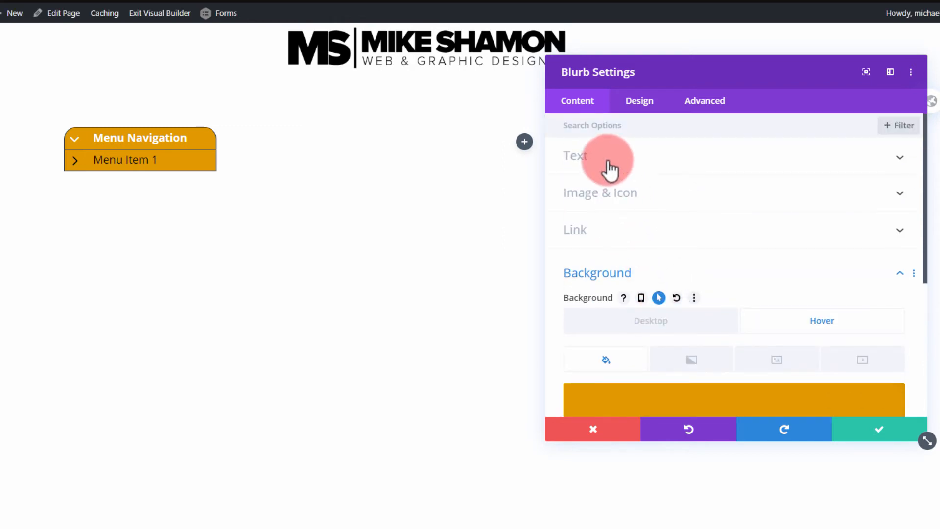
- Set the Menu Item 1 blurb's body text colour on hover to white
{"action": "left_click", "coordinate": [97, 161]}
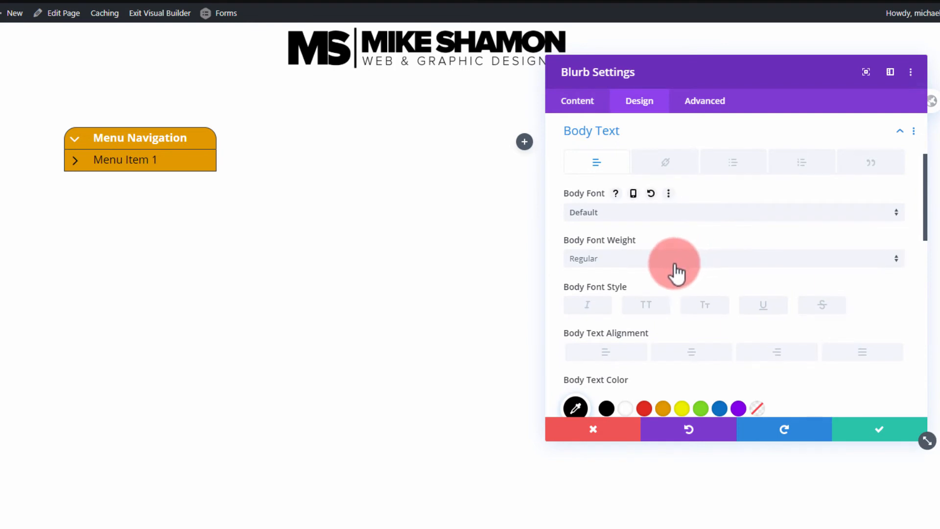
{"action": "scroll", "coordinate": [678, 272], "scroll_direction": "down", "scroll_amount": 2}
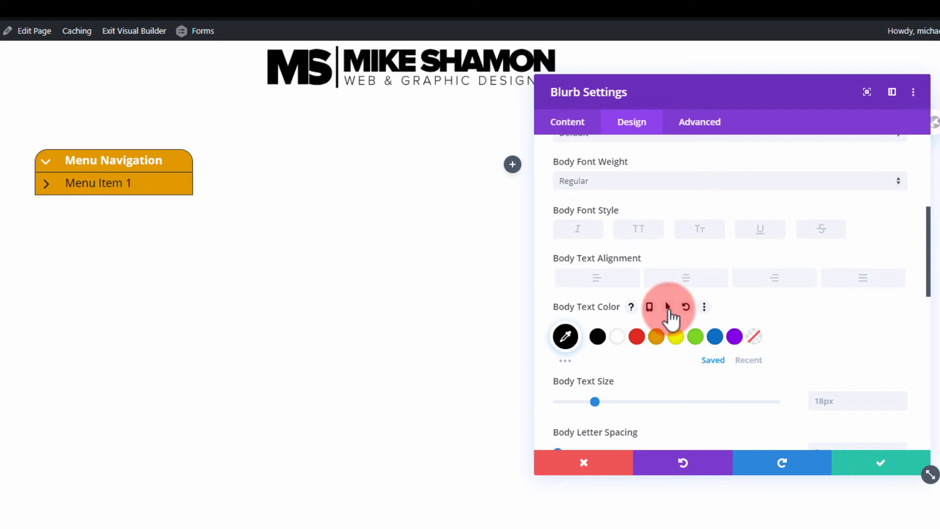
{"action": "left_click", "coordinate": [668, 307]}
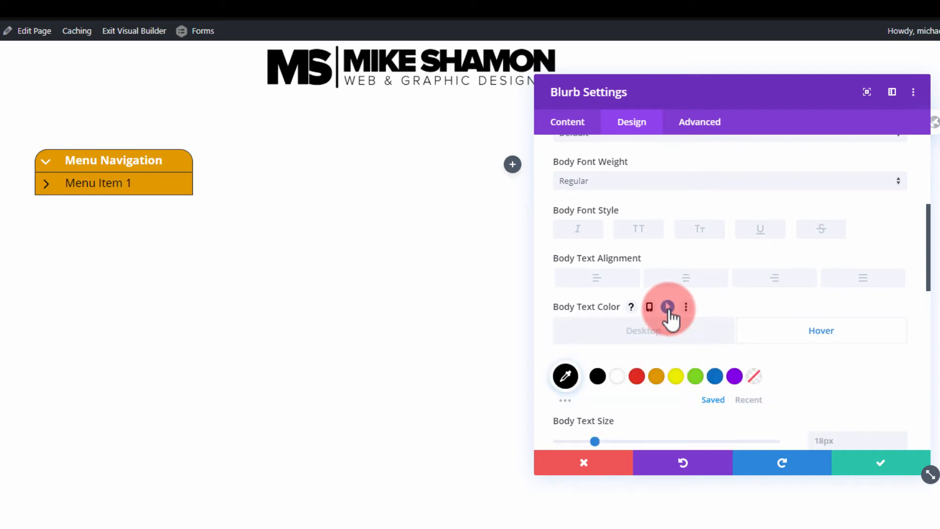
{"action": "left_click", "coordinate": [651, 330]}
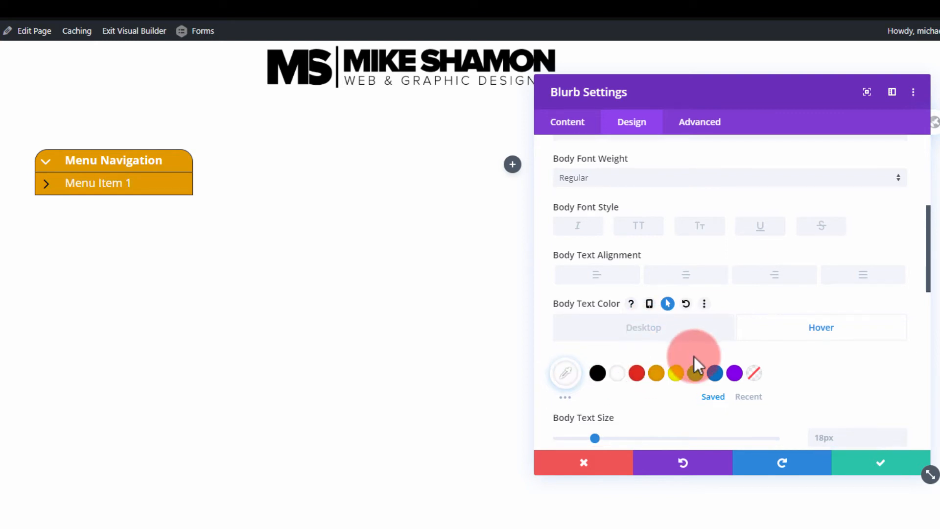
{"action": "scroll", "coordinate": [694, 356], "scroll_direction": "down", "scroll_amount": 2}
{"action": "scroll", "coordinate": [694, 356], "scroll_direction": "up", "scroll_amount": 2}
{"action": "scroll", "coordinate": [694, 357], "scroll_direction": "up", "scroll_amount": 2}
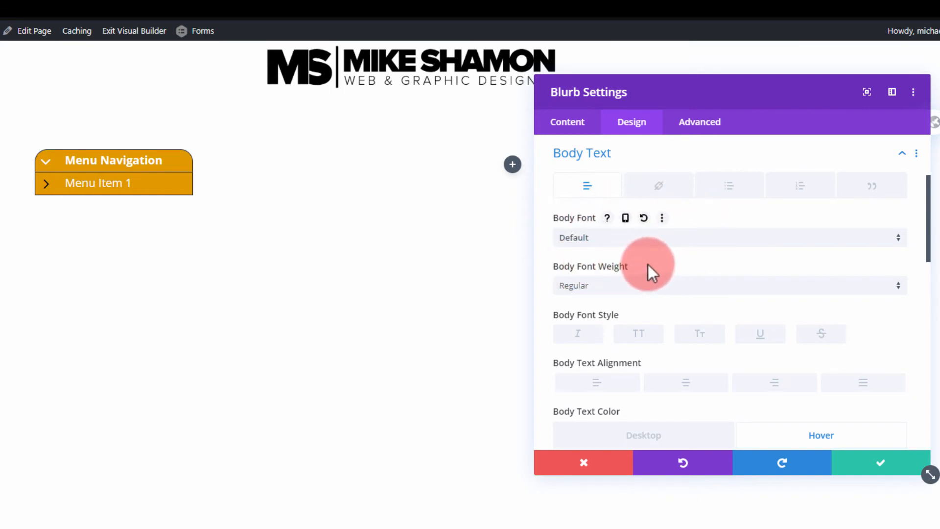
{"action": "scroll", "coordinate": [678, 275], "scroll_direction": "down", "scroll_amount": 2}
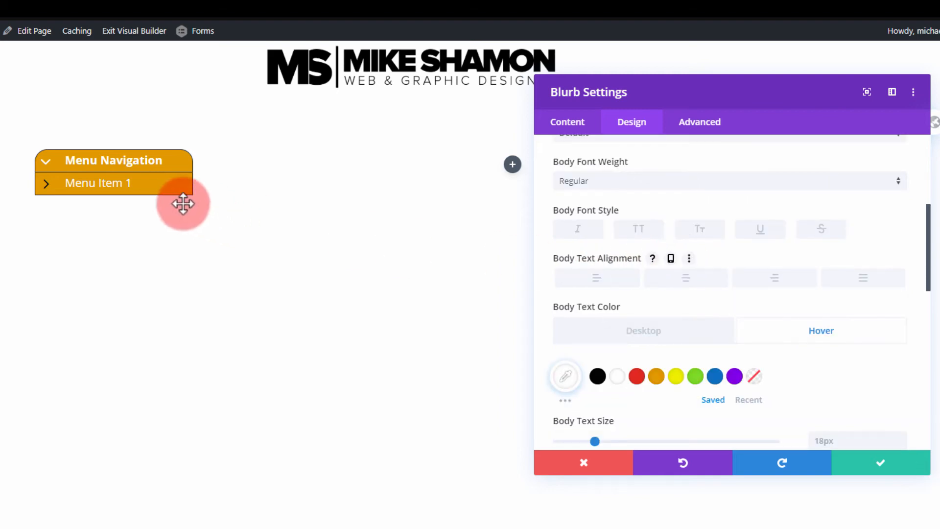
{"action": "scroll", "coordinate": [659, 246], "scroll_direction": "down", "scroll_amount": 6}
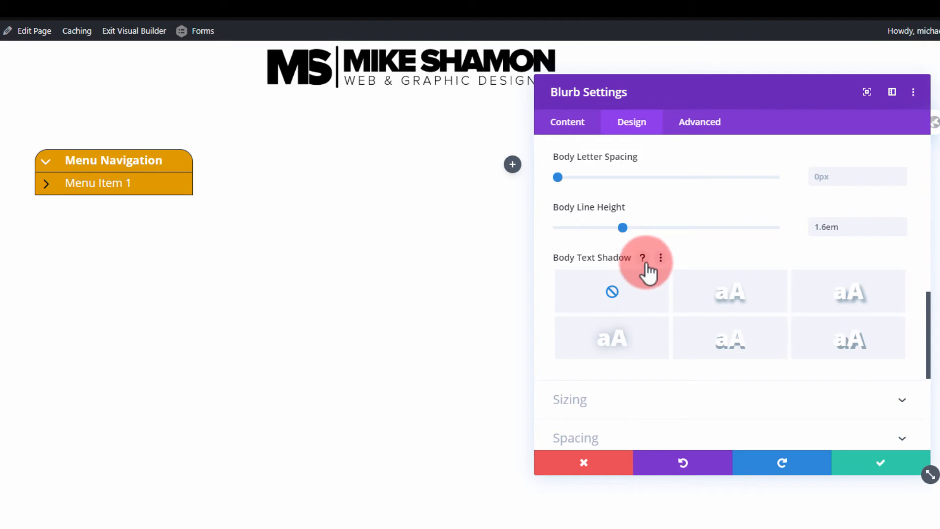
{"action": "scroll", "coordinate": [783, 356], "scroll_direction": "down", "scroll_amount": 1}
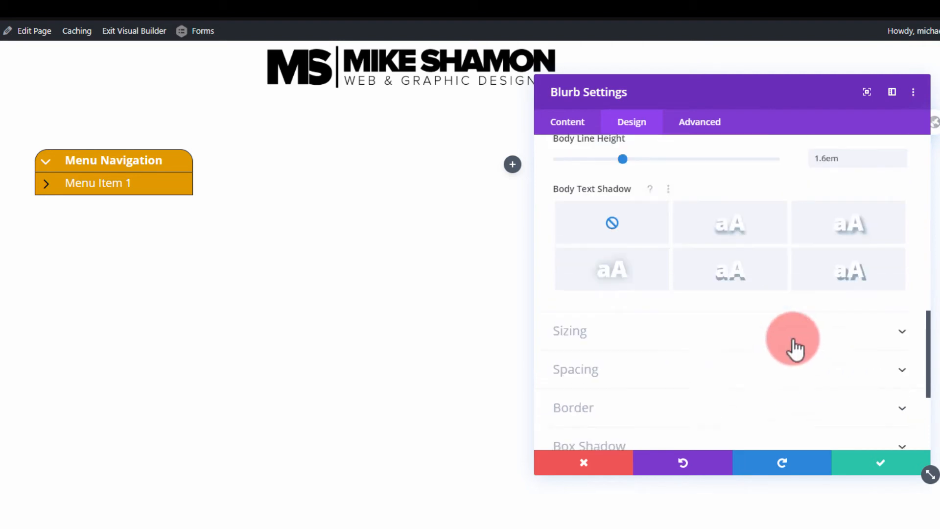
{"action": "scroll", "coordinate": [794, 349], "scroll_direction": "down", "scroll_amount": 1}
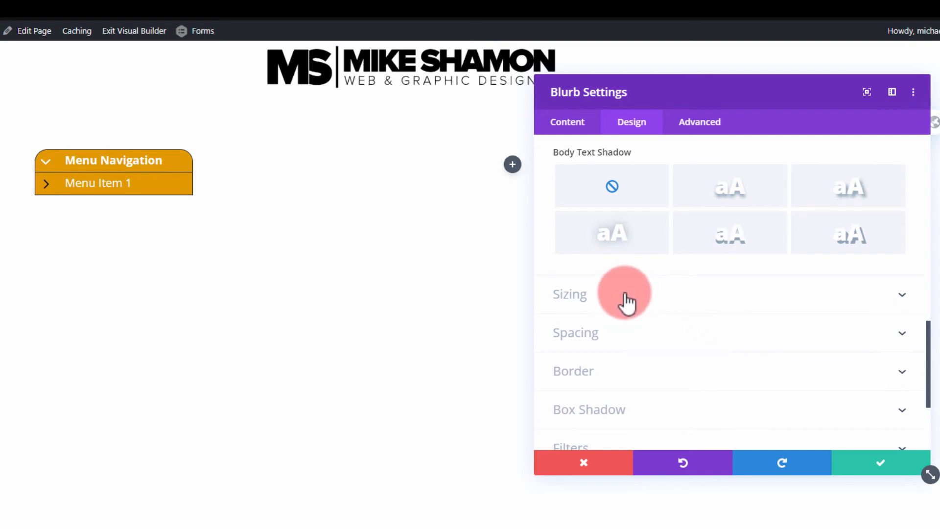
- Give the Menu Item 1 blurb a white right-pointing arrow icon on hover and save its settings
{"action": "left_click", "coordinate": [41, 184]}
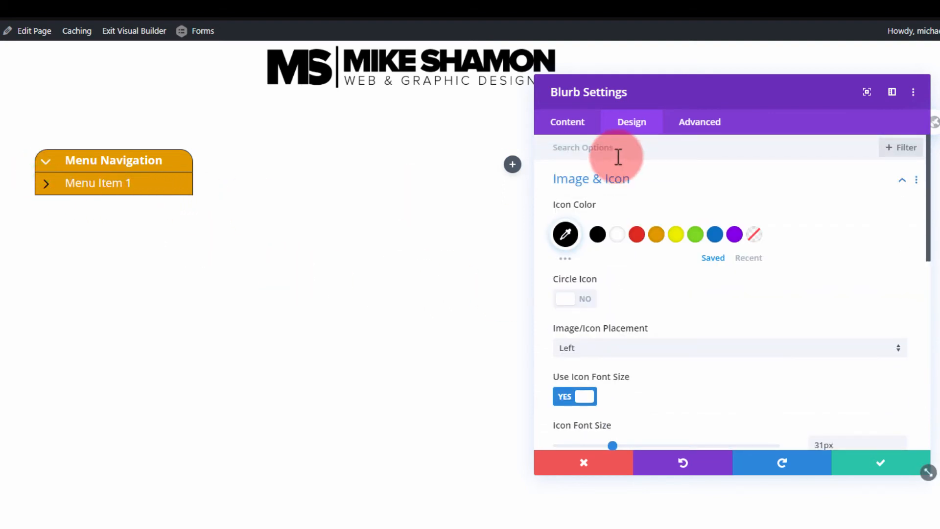
{"action": "left_click", "coordinate": [701, 180]}
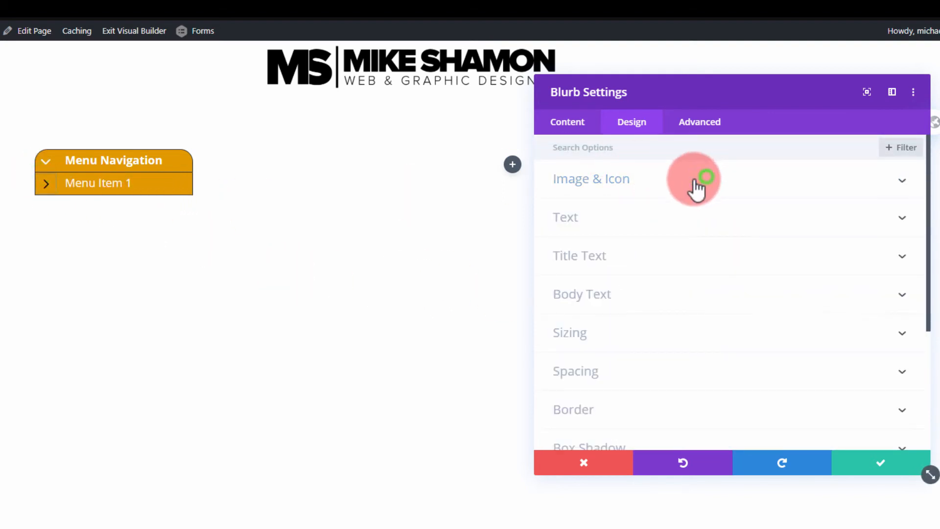
{"action": "left_click", "coordinate": [568, 132]}
{"action": "left_click", "coordinate": [676, 222]}
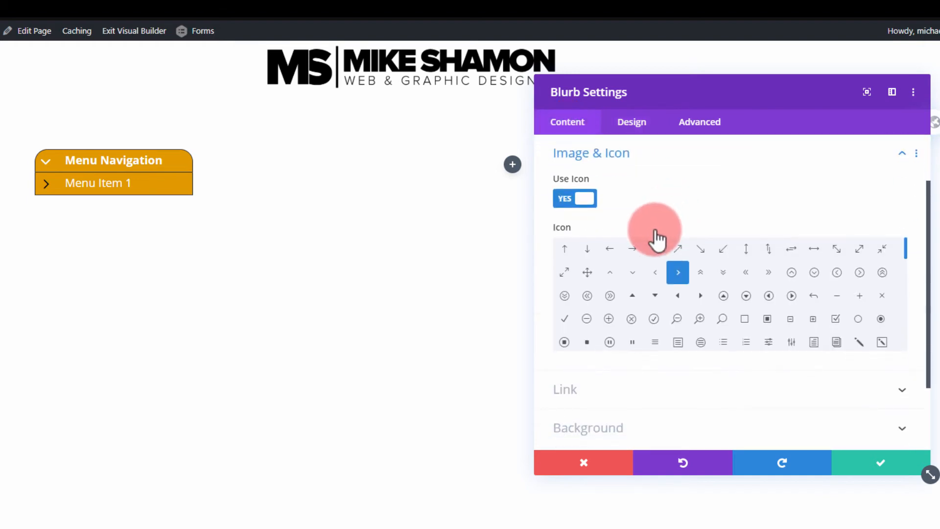
{"action": "mouse_move", "coordinate": [566, 227]}
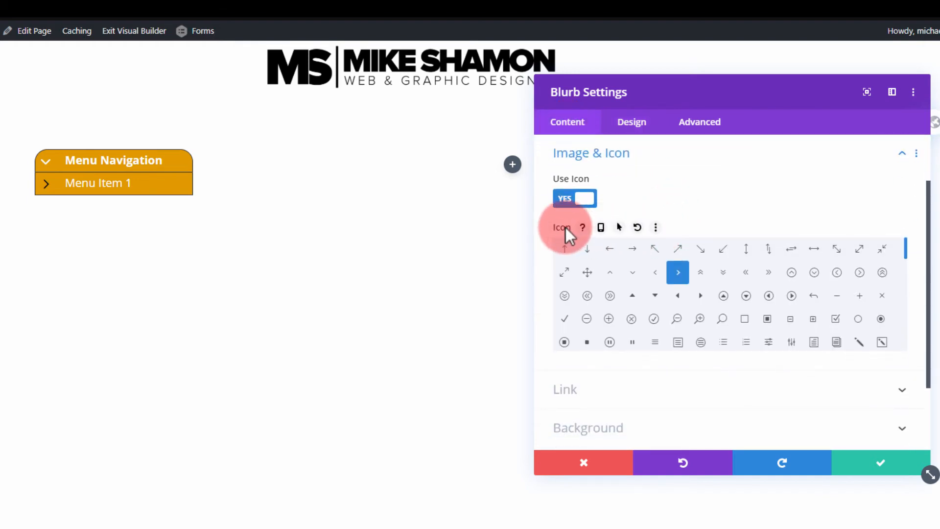
{"action": "left_click", "coordinate": [620, 227]}
{"action": "left_click", "coordinate": [787, 258]}
{"action": "left_click", "coordinate": [713, 314]}
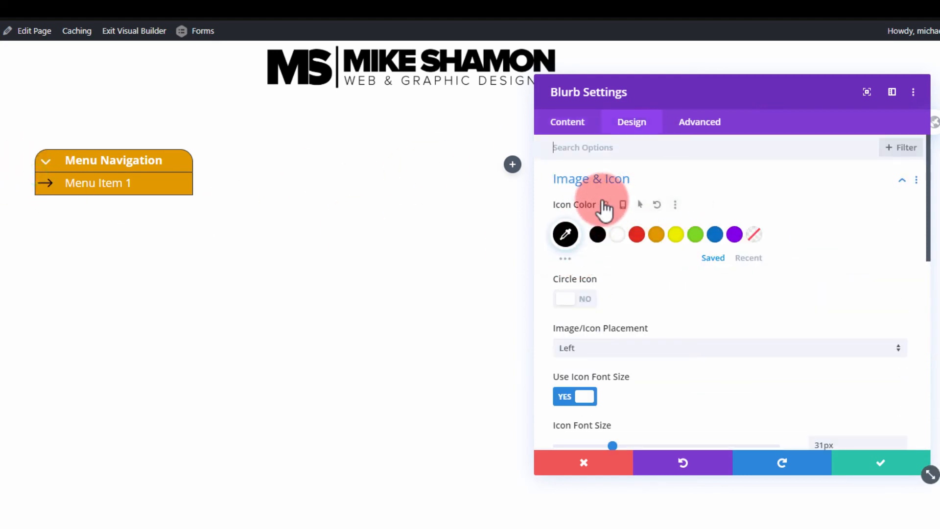
{"action": "left_click", "coordinate": [640, 205]}
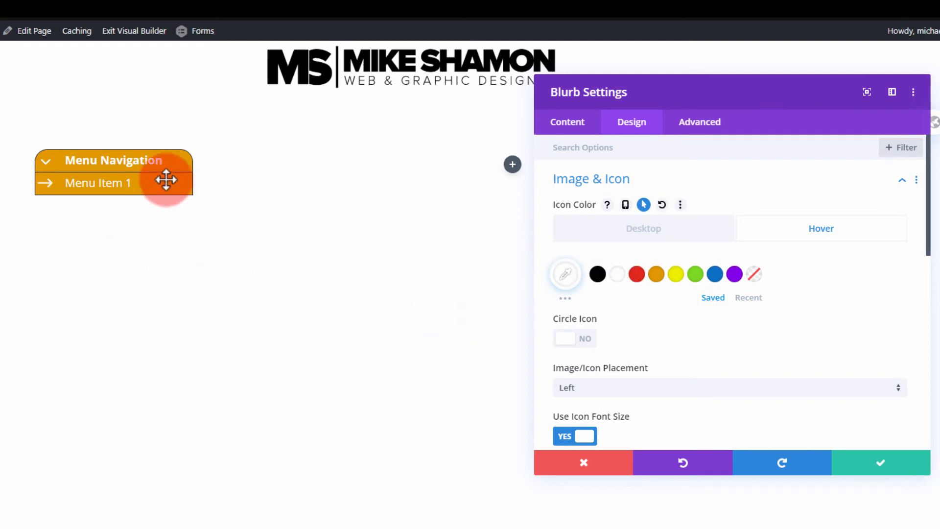
{"action": "left_click", "coordinate": [901, 463]}
- Apply the blurred inner box shadow preset to the Menu Item 1 blurb and set its default blur strength to 0px
{"action": "mouse_move", "coordinate": [57, 179]}
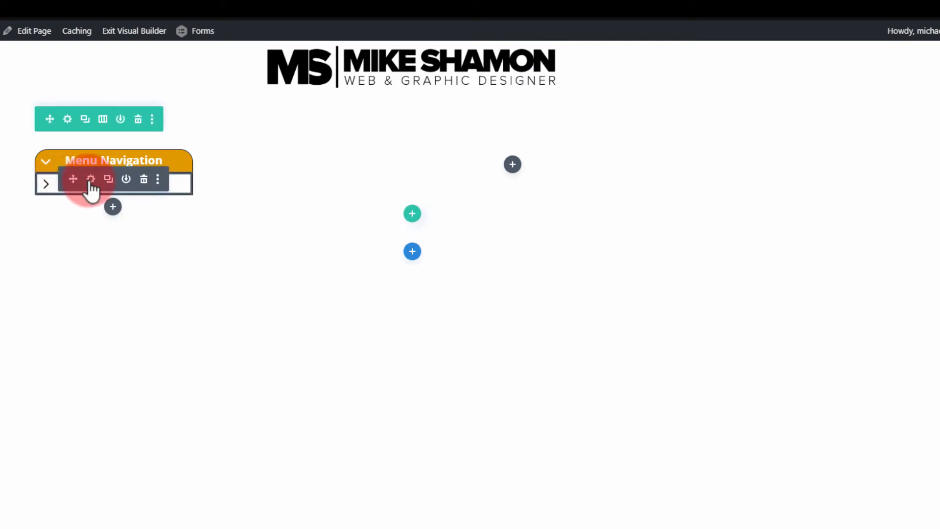
{"action": "left_click", "coordinate": [91, 179]}
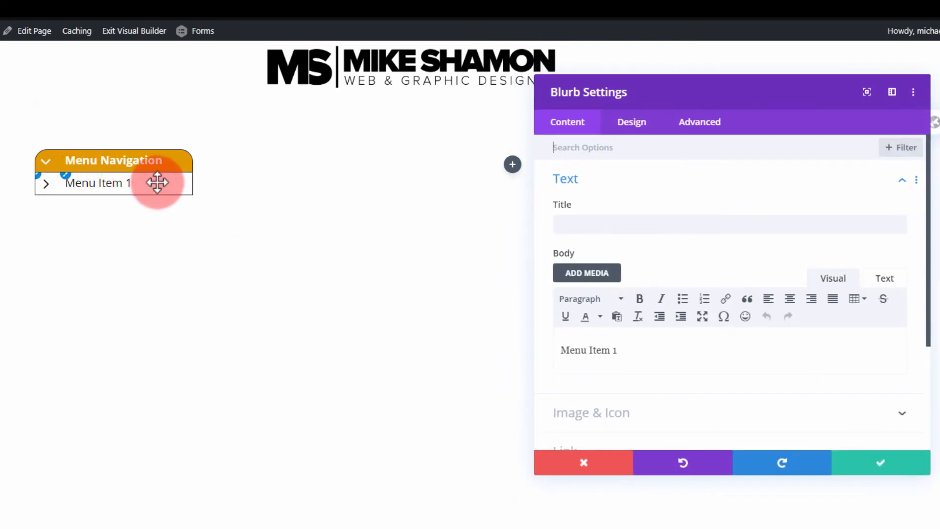
{"action": "left_click", "coordinate": [648, 126]}
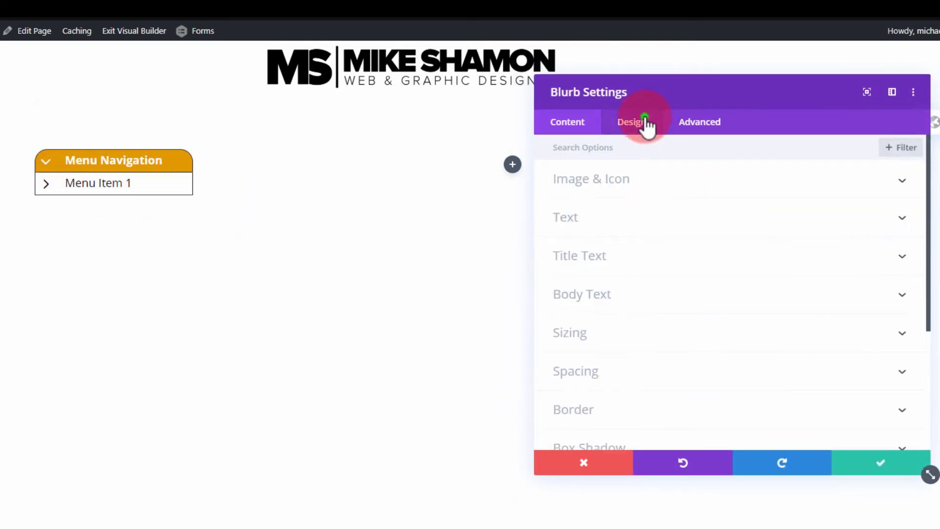
{"action": "scroll", "coordinate": [678, 306], "scroll_direction": "down", "scroll_amount": 4}
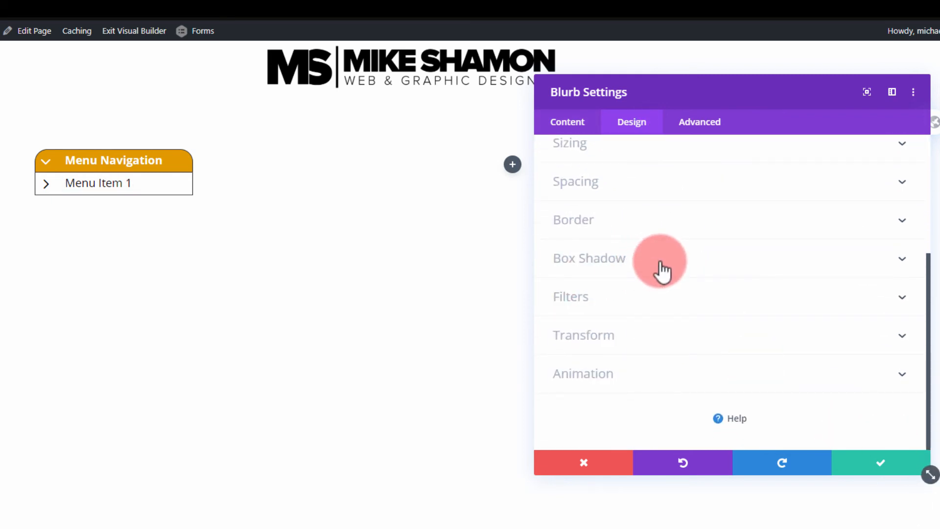
{"action": "left_click", "coordinate": [662, 270]}
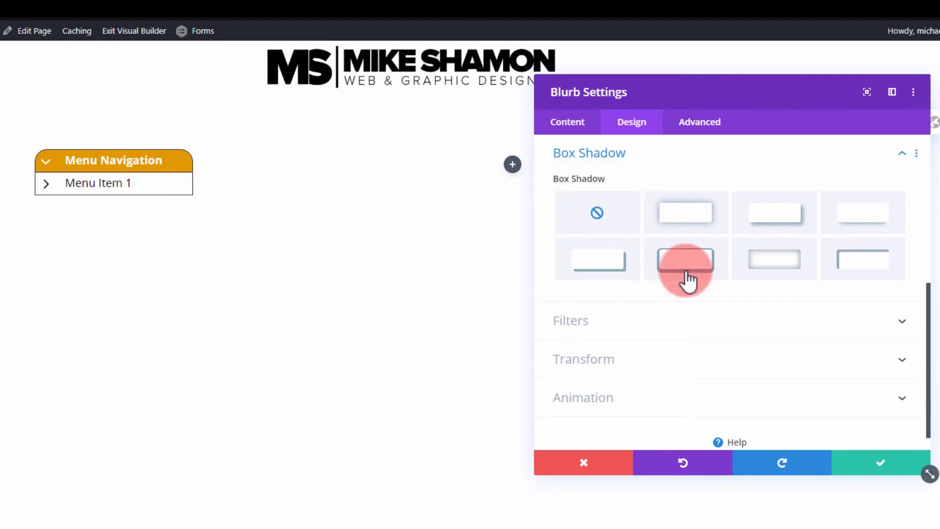
{"action": "left_click", "coordinate": [657, 214]}
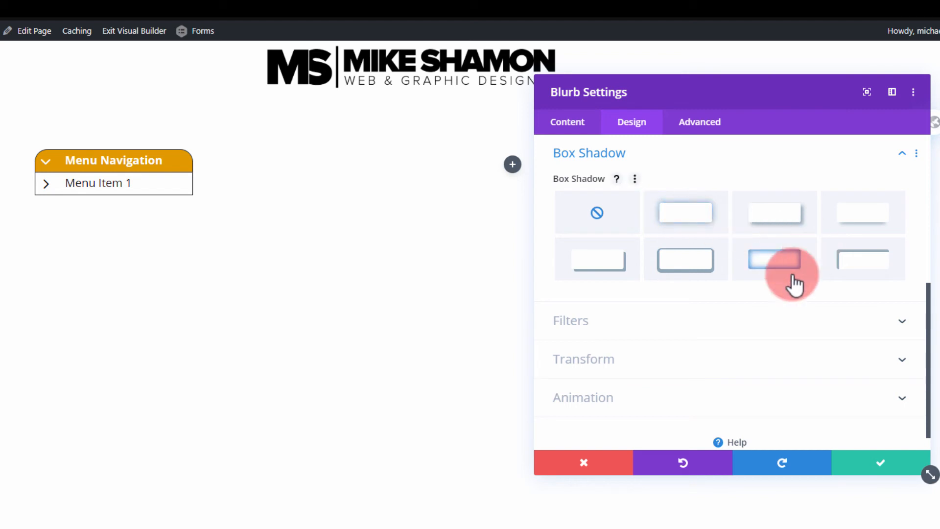
{"action": "left_click", "coordinate": [774, 267]}
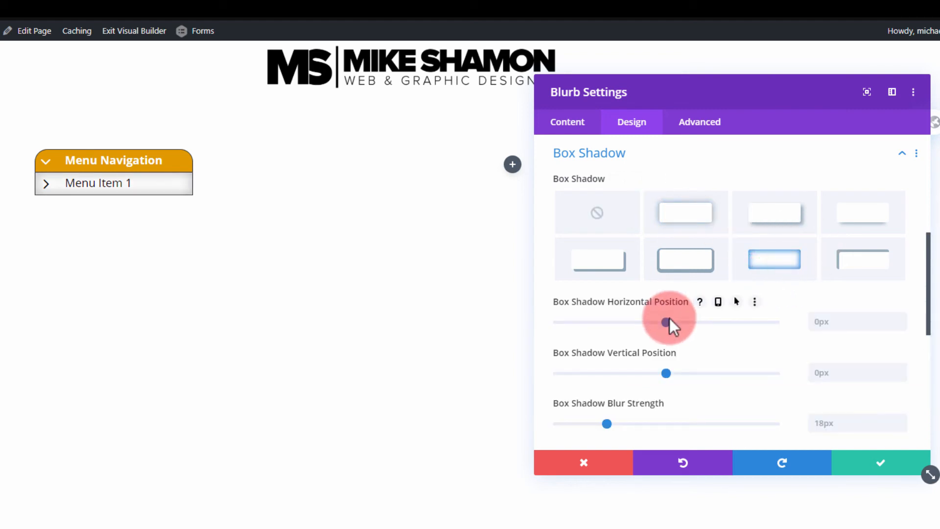
{"action": "scroll", "coordinate": [669, 319], "scroll_direction": "down", "scroll_amount": 3}
{"action": "left_click_drag", "start_coordinate": [601, 319], "coordinate": [597, 321]}
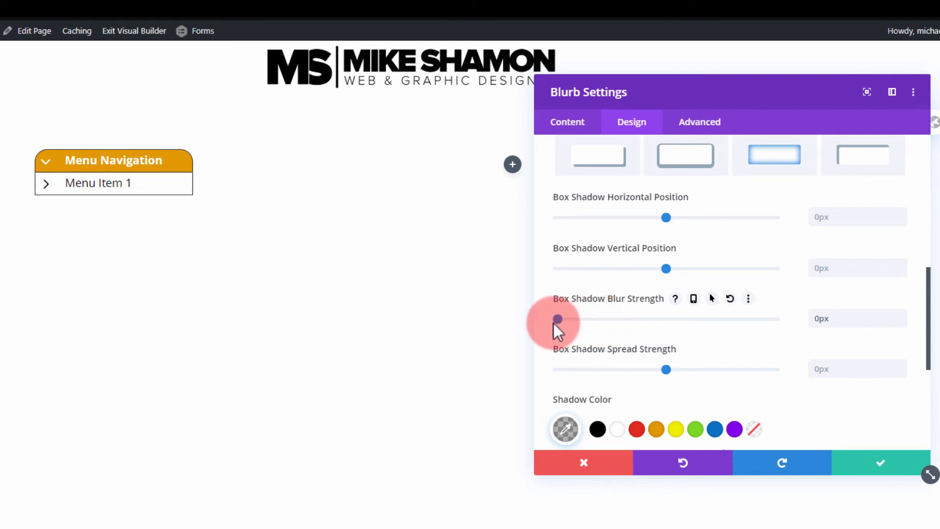
- Set the Menu Item 1 blurb's box shadow blur strength on hover to 11px and save its settings
{"action": "scroll", "coordinate": [684, 308], "scroll_direction": "up", "scroll_amount": 3}
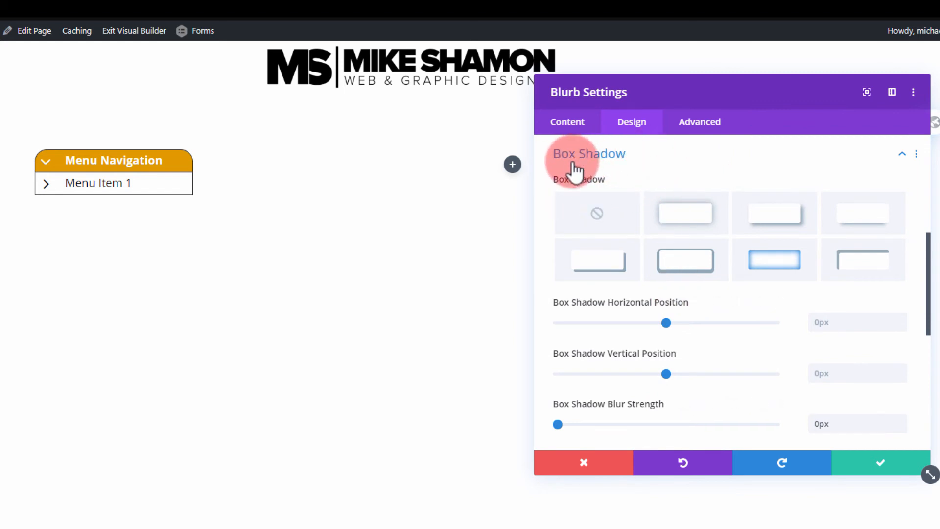
{"action": "scroll", "coordinate": [607, 218], "scroll_direction": "down", "scroll_amount": 3}
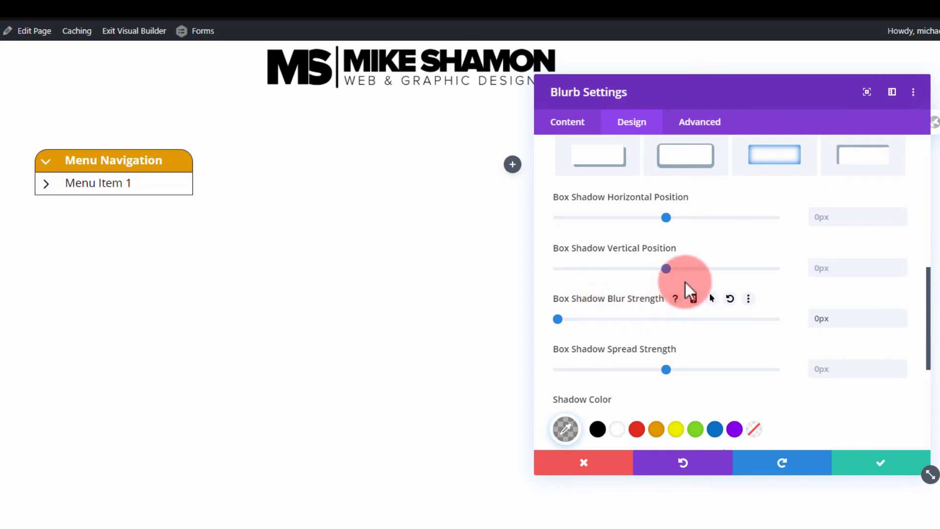
{"action": "left_click", "coordinate": [713, 299]}
{"action": "left_click", "coordinate": [835, 331]}
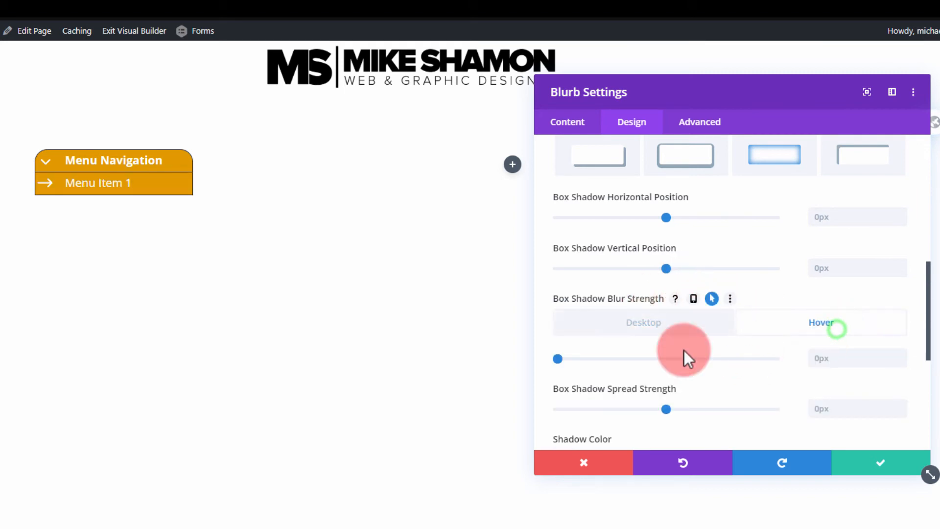
{"action": "left_click_drag", "start_coordinate": [553, 360], "coordinate": [606, 359]}
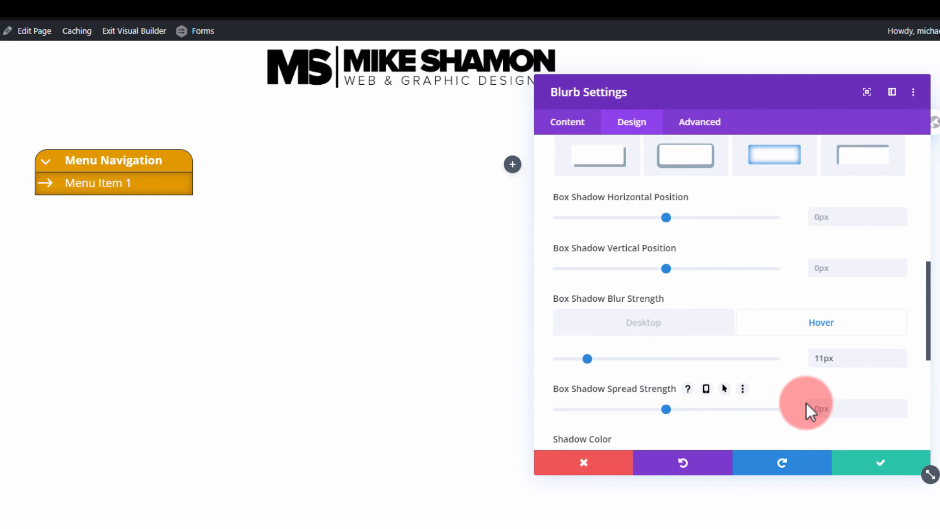
{"action": "left_click", "coordinate": [875, 470]}
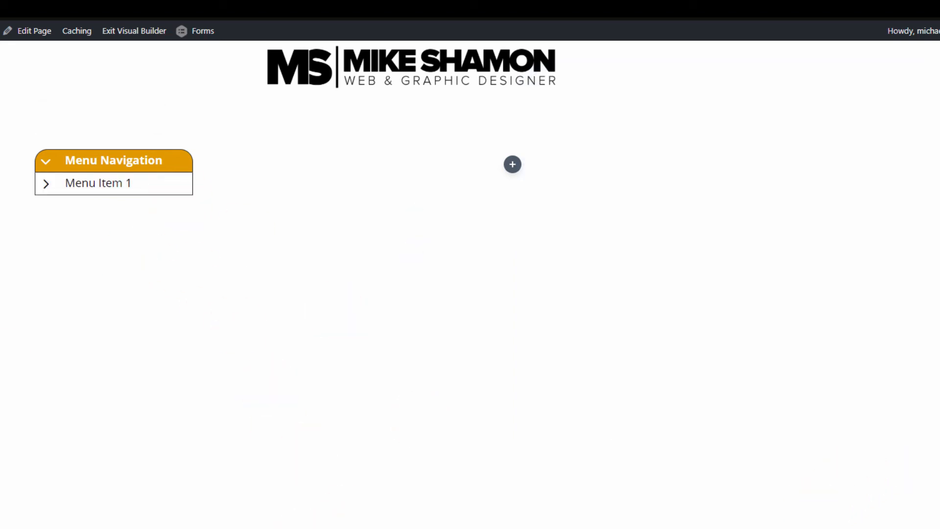
- Set the Menu Item 1 blurb's transform scale on hover to 101% in both directions and save its settings
{"action": "left_click", "coordinate": [91, 180]}
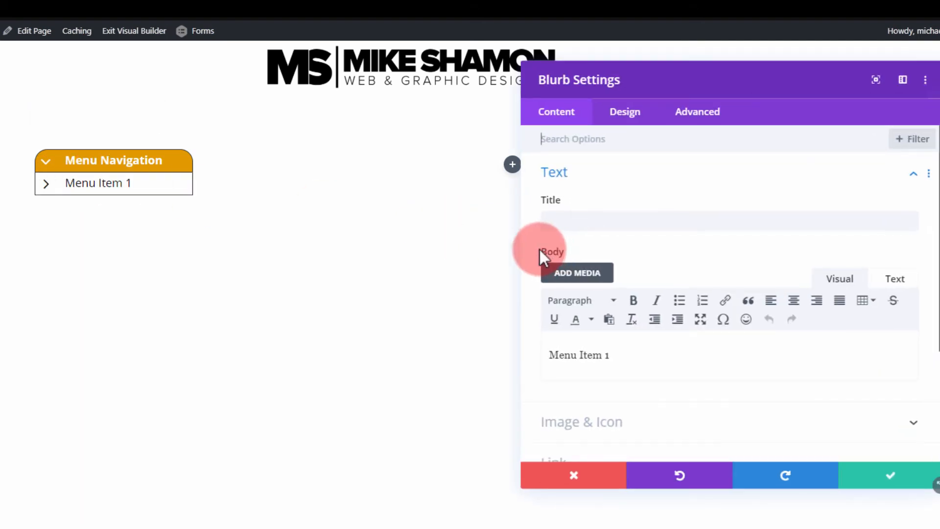
{"action": "left_click", "coordinate": [634, 123]}
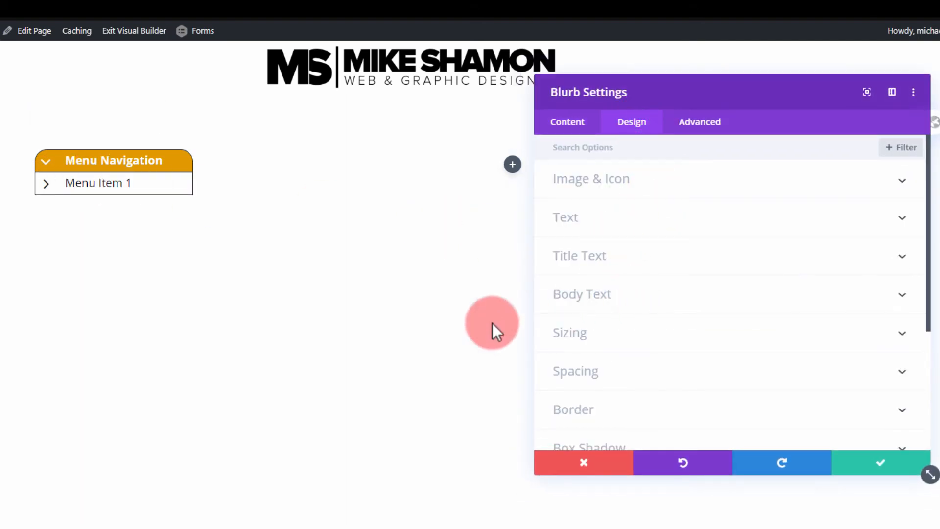
{"action": "left_click", "coordinate": [65, 183]}
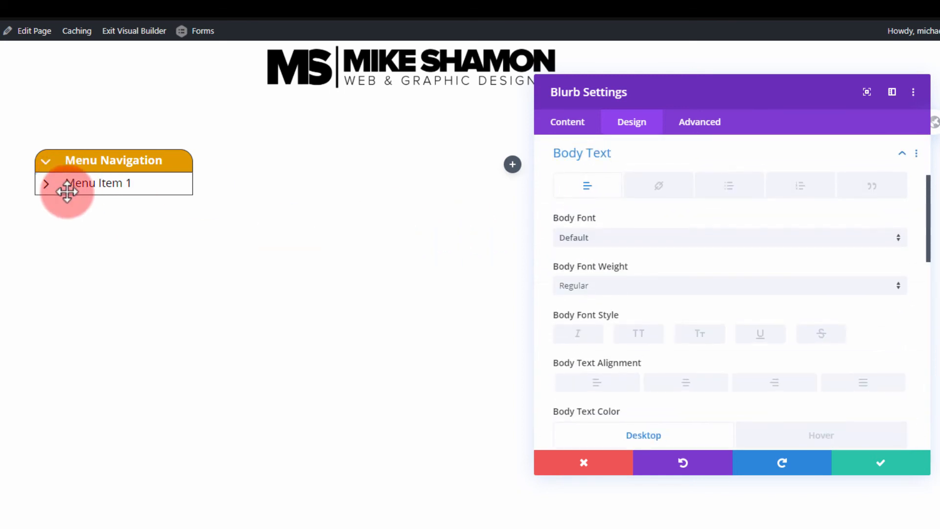
{"action": "left_click", "coordinate": [673, 162]}
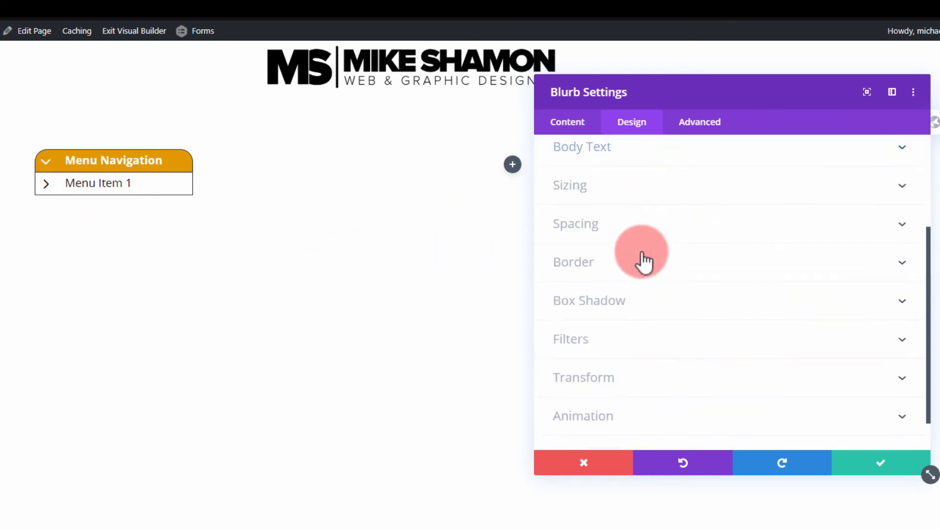
{"action": "scroll", "coordinate": [622, 333], "scroll_direction": "down", "scroll_amount": 1}
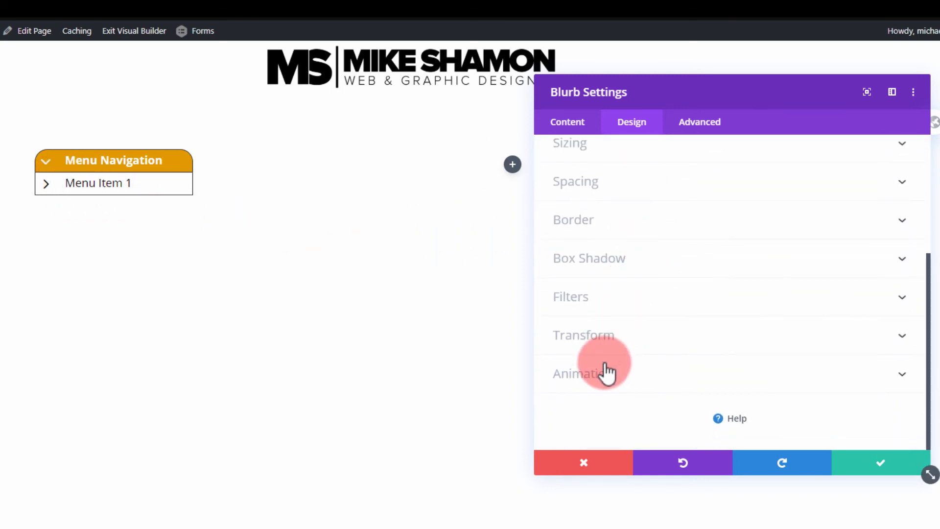
{"action": "left_click", "coordinate": [633, 336]}
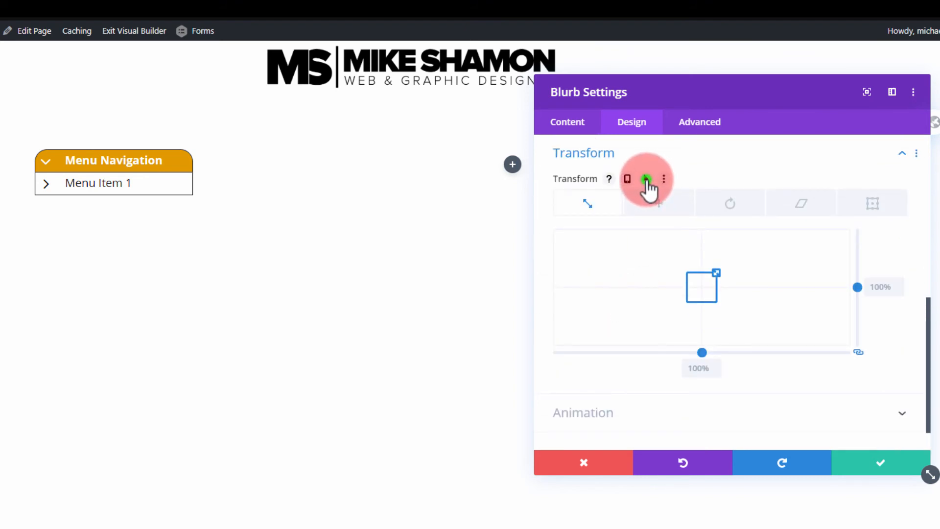
{"action": "left_click", "coordinate": [647, 179]}
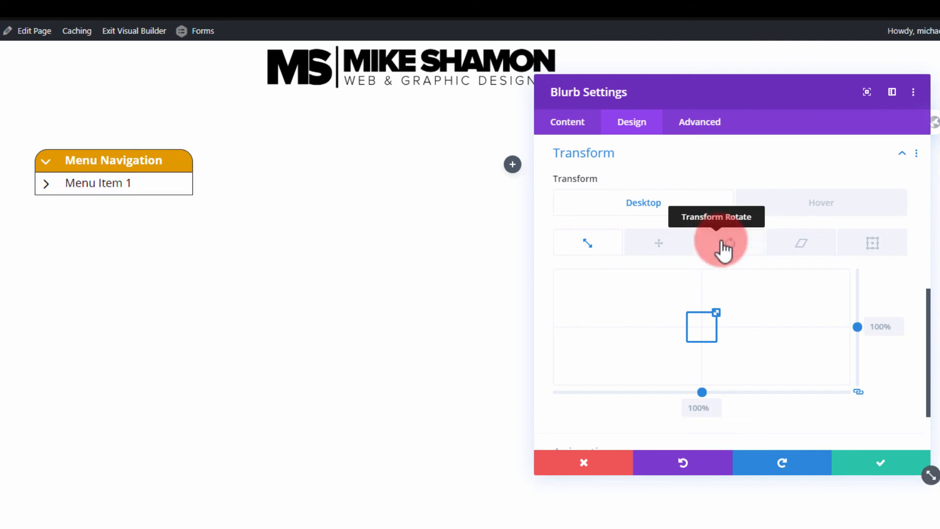
{"action": "left_click", "coordinate": [793, 201]}
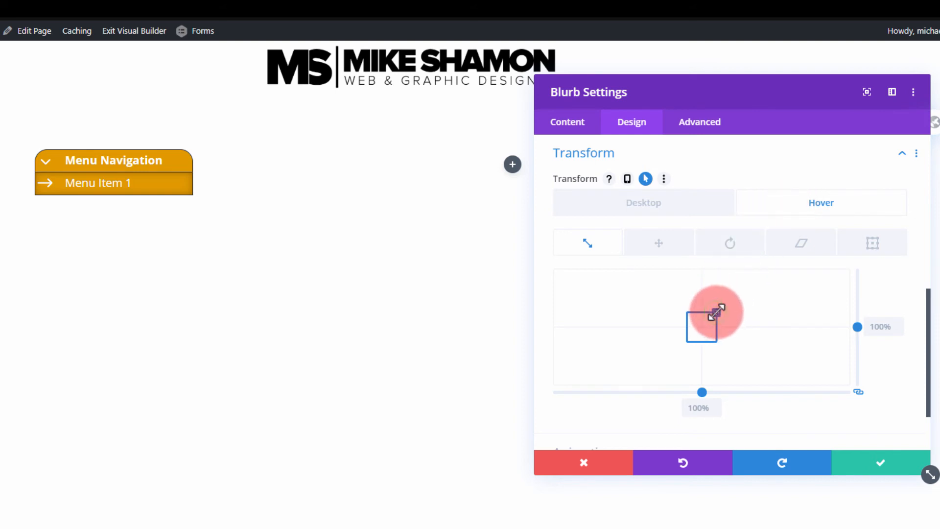
{"action": "left_click_drag", "start_coordinate": [716, 312], "coordinate": [717, 311]}
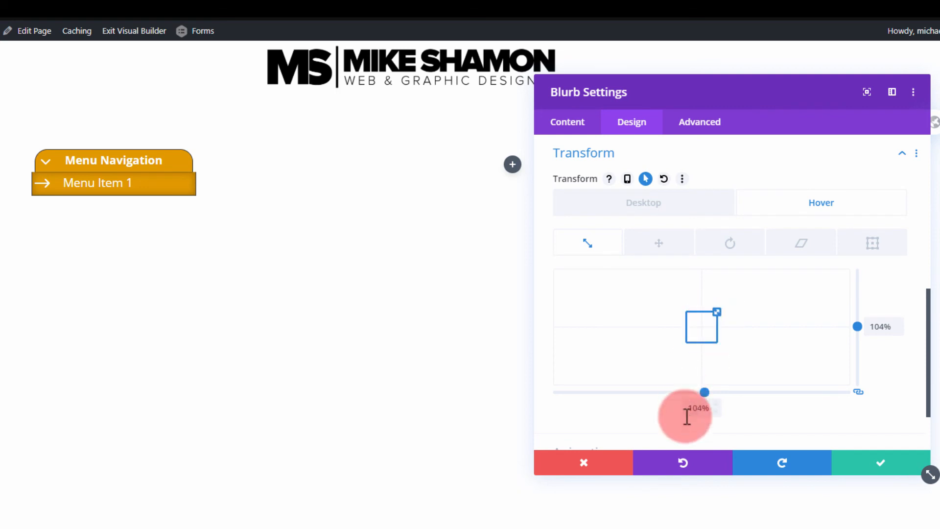
{"action": "left_click", "coordinate": [715, 413]}
{"action": "left_click", "coordinate": [716, 412]}
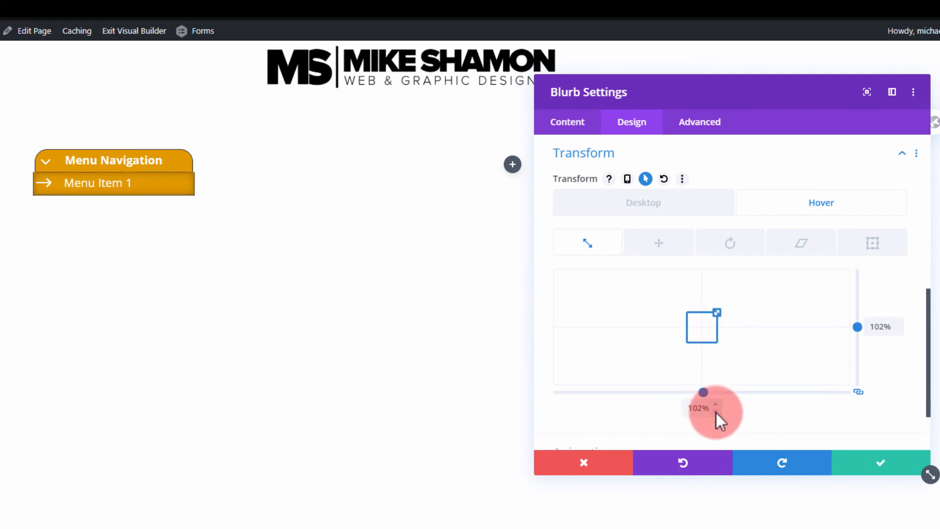
{"action": "left_click", "coordinate": [716, 413]}
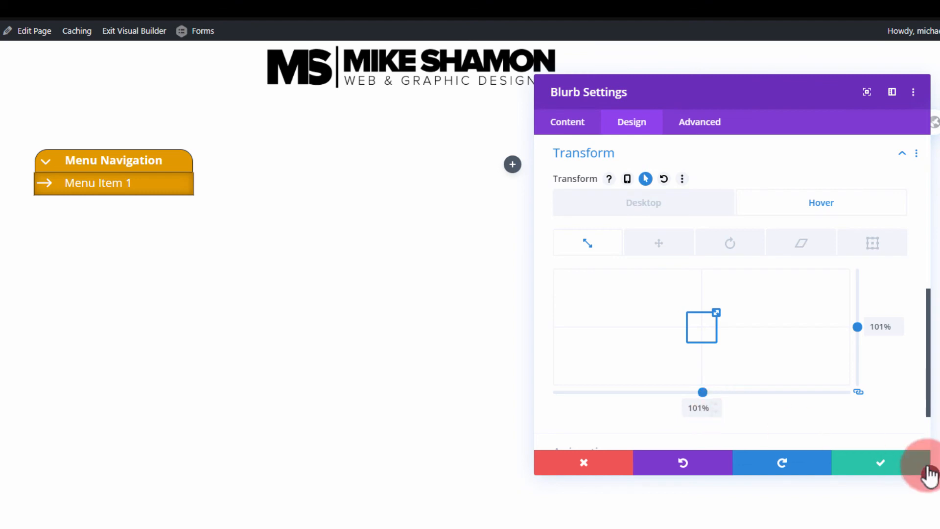
{"action": "left_click", "coordinate": [900, 468]}
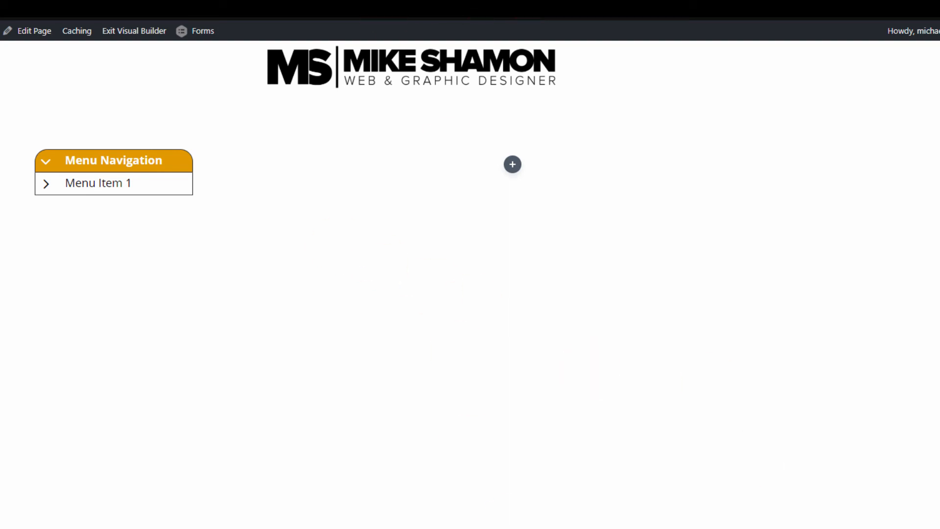
- Duplicate the Menu Item 1 blurb until the sidebar menu has five items below the Menu Navigation header
{"action": "mouse_move", "coordinate": [117, 183]}
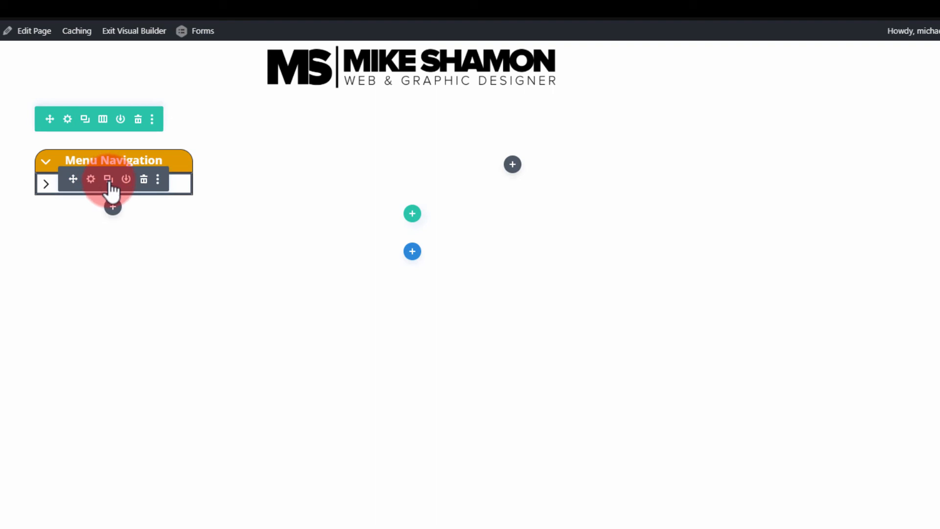
{"action": "left_click", "coordinate": [108, 180]}
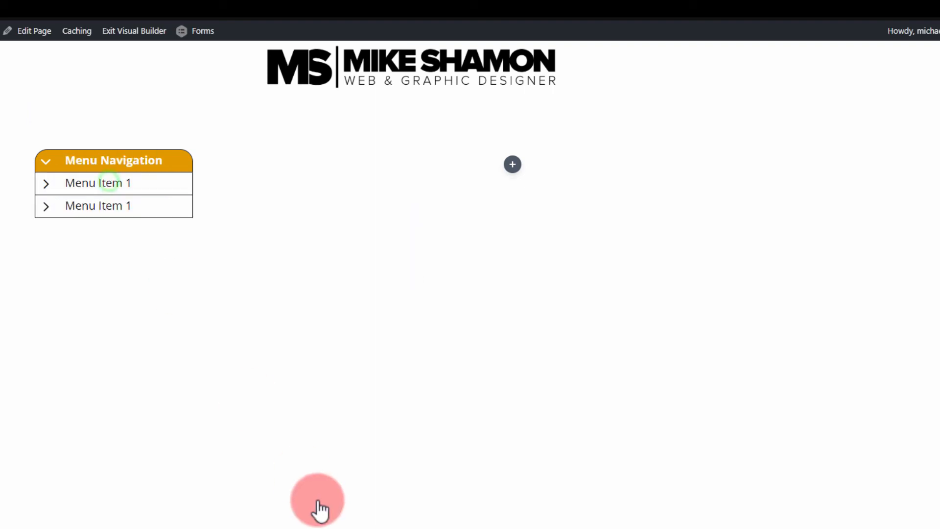
{"action": "left_click", "coordinate": [108, 202]}
{"action": "left_click", "coordinate": [108, 202]}
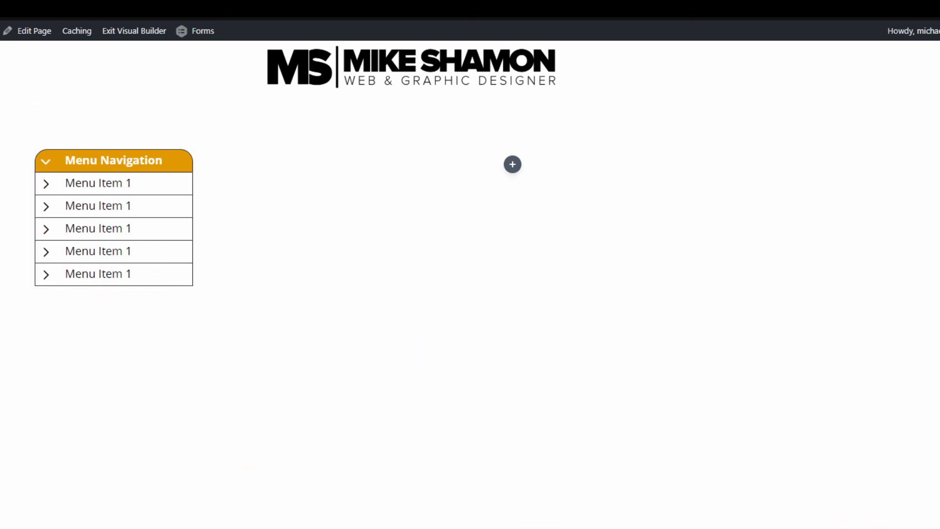
- Switch to the example Work Online Formula page and examine its sidebar menu, following the Step 6 link
{"action": "left_click", "coordinate": [108, 7]}
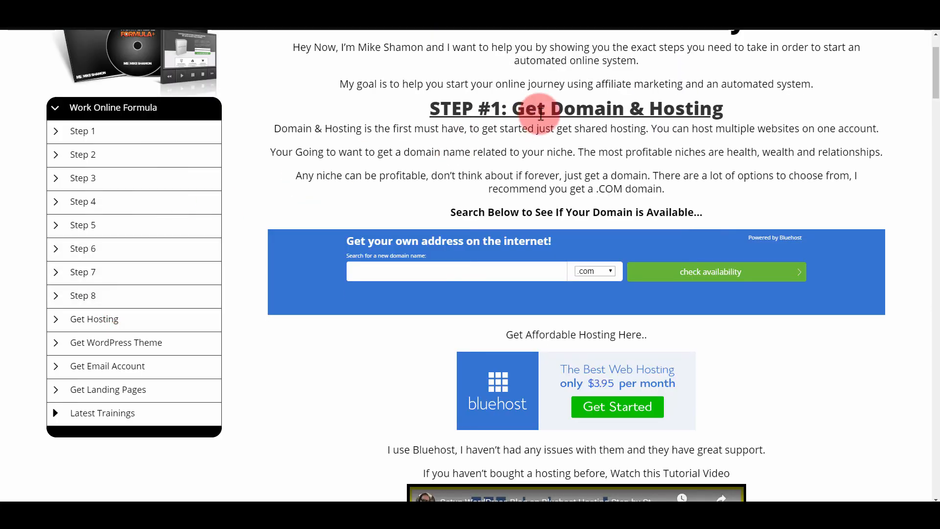
{"action": "left_click", "coordinate": [149, 249]}
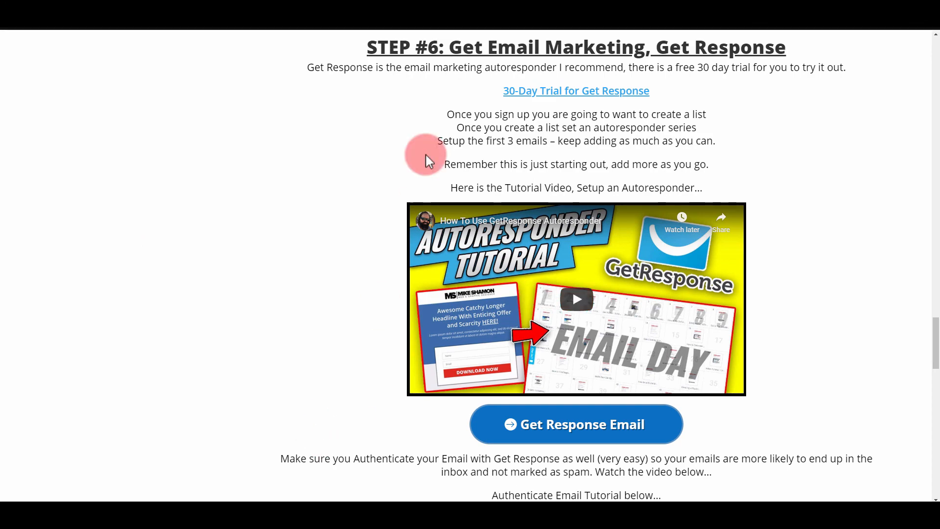
{"action": "scroll", "coordinate": [247, 225], "scroll_direction": "up", "scroll_amount": 20}
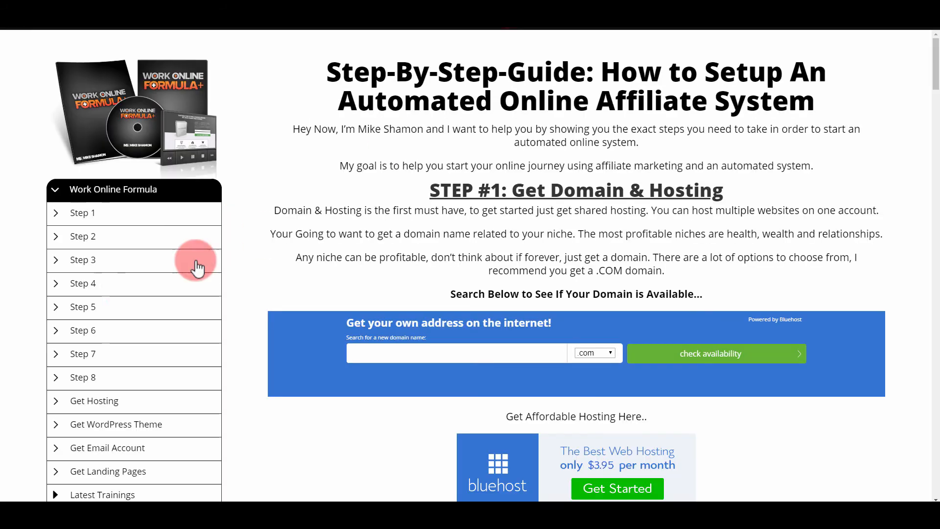
{"action": "scroll", "coordinate": [151, 305], "scroll_direction": "down", "scroll_amount": 4}
{"action": "left_click", "coordinate": [181, 343]}
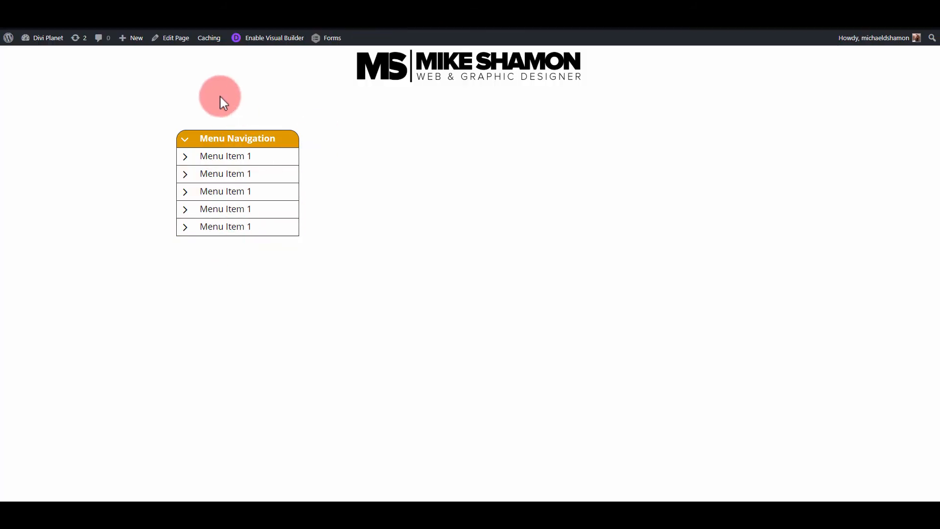
- Reopen the Menu Navigation page in the Visual Builder and insert a Divider module below the last menu item
{"action": "left_click", "coordinate": [268, 47]}
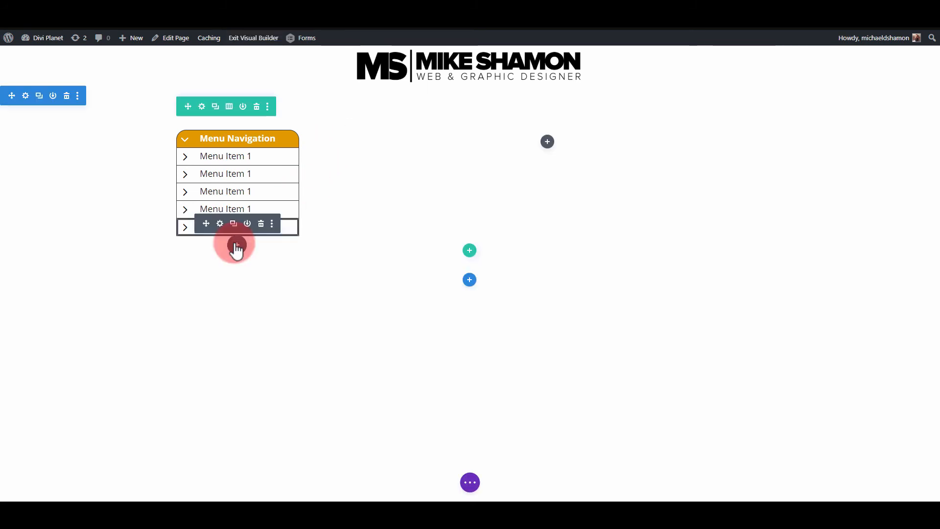
{"action": "left_click", "coordinate": [235, 243]}
{"action": "type", "text": "di"}
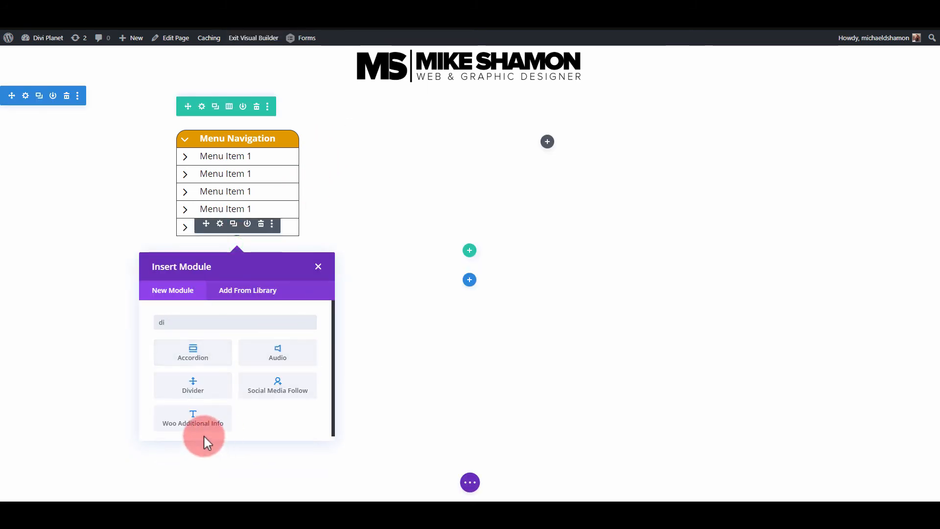
{"action": "left_click", "coordinate": [203, 392]}
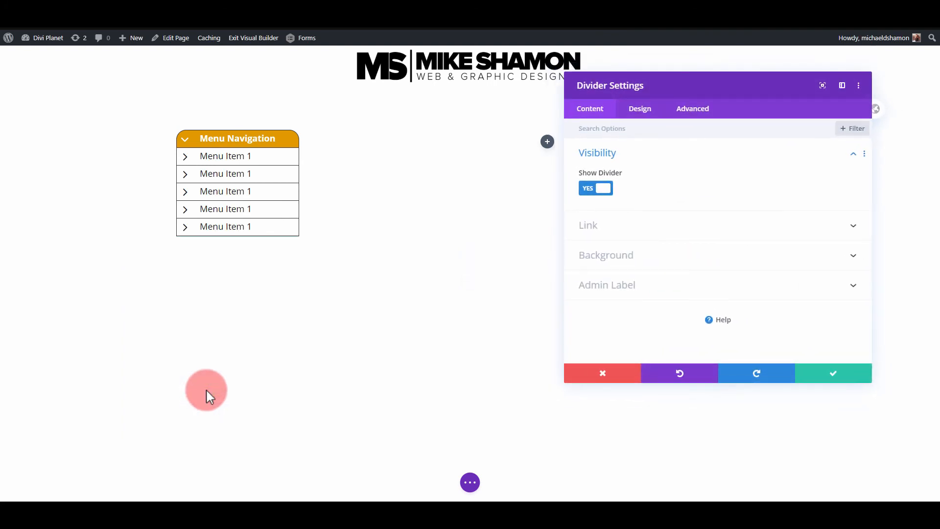
- Try black and orange as the divider's line colour, keeping the line position at Top
{"action": "left_click", "coordinate": [639, 110]}
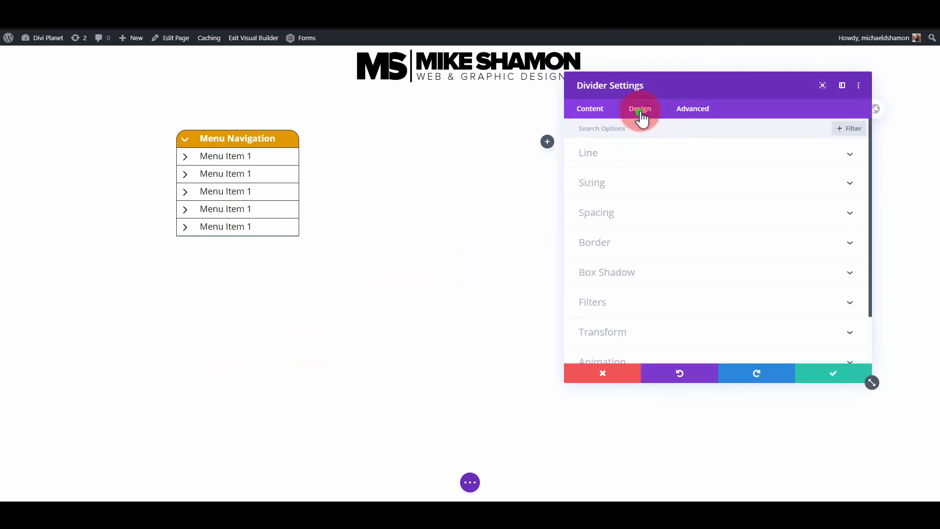
{"action": "left_click", "coordinate": [615, 152]}
{"action": "left_click", "coordinate": [613, 195]}
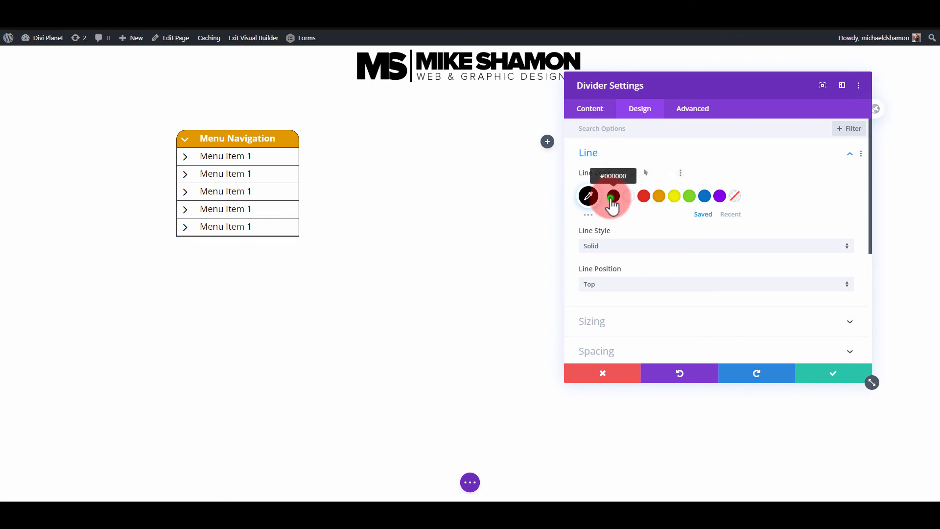
{"action": "left_click", "coordinate": [658, 196]}
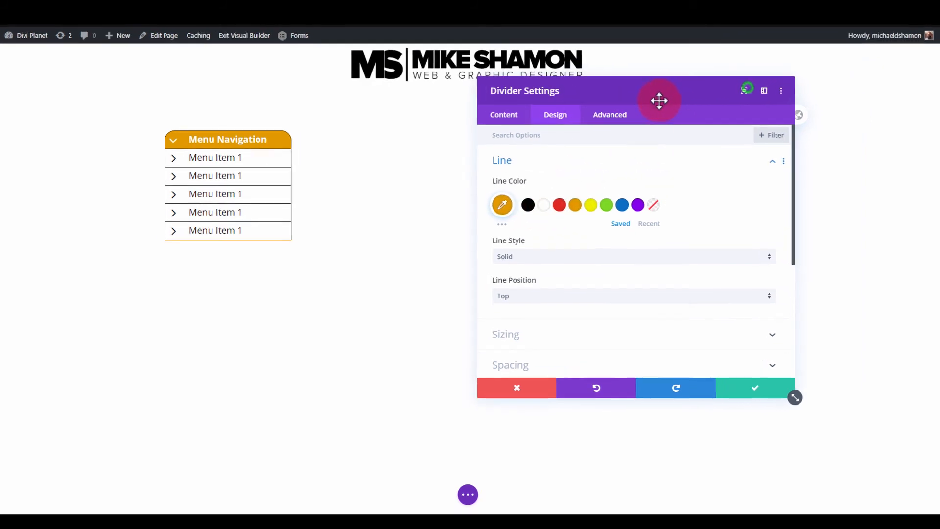
{"action": "left_click", "coordinate": [502, 325]}
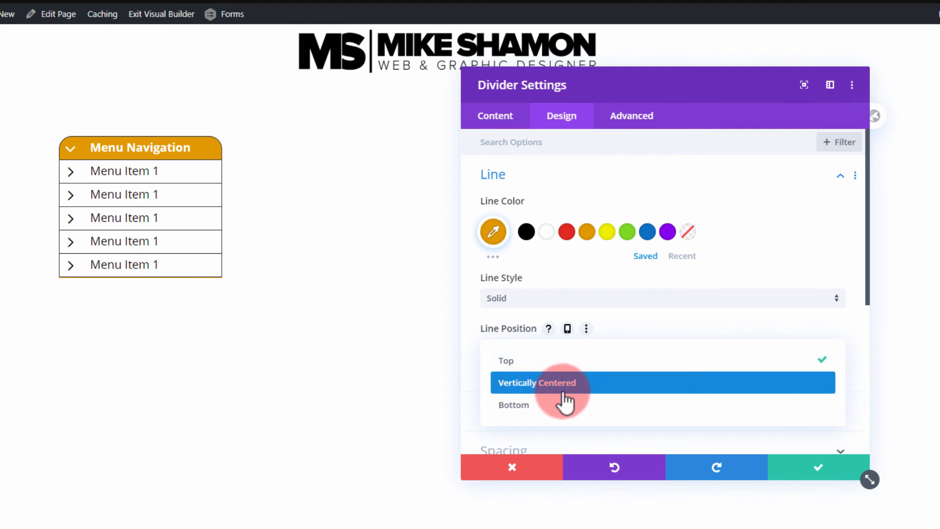
{"action": "left_click", "coordinate": [572, 361]}
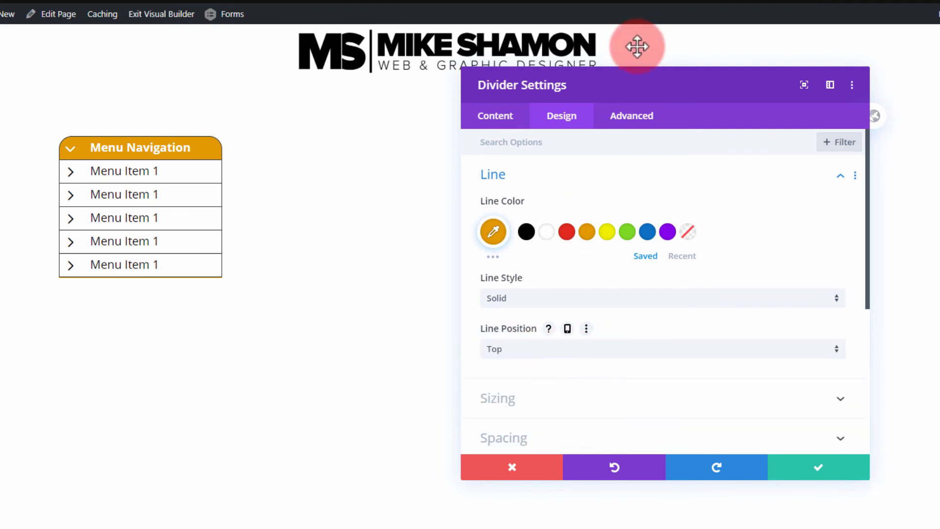
- Set the divider's line colour to red
{"action": "left_click_drag", "start_coordinate": [641, 96], "coordinate": [665, 101]}
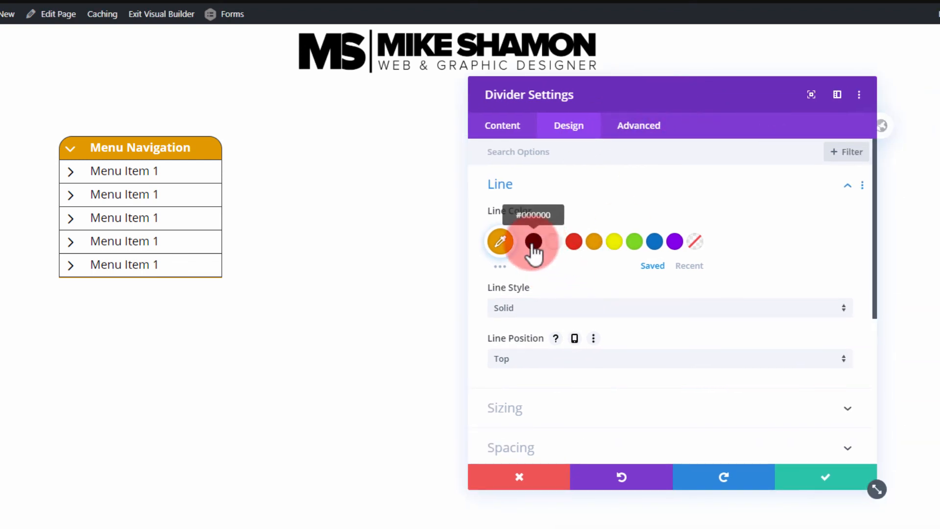
{"action": "left_click", "coordinate": [576, 243]}
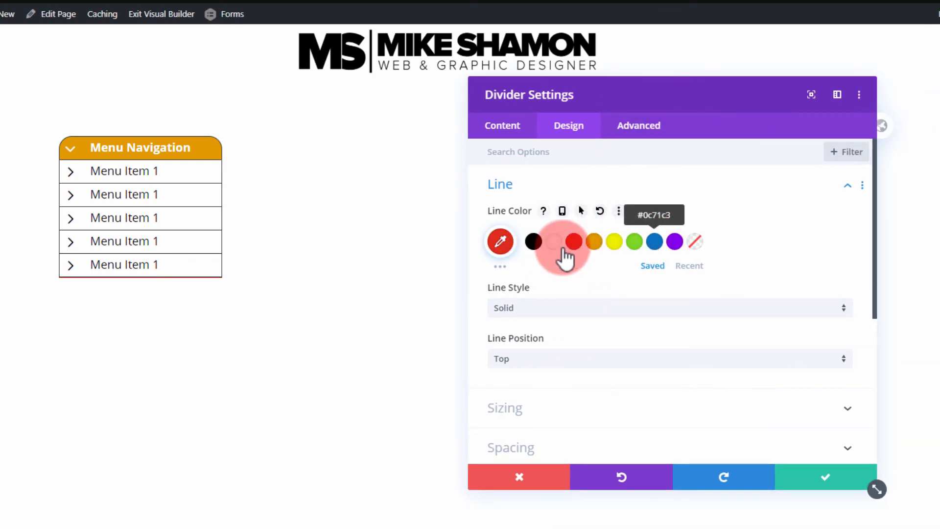
{"action": "scroll", "coordinate": [511, 401], "scroll_direction": "down", "scroll_amount": 2}
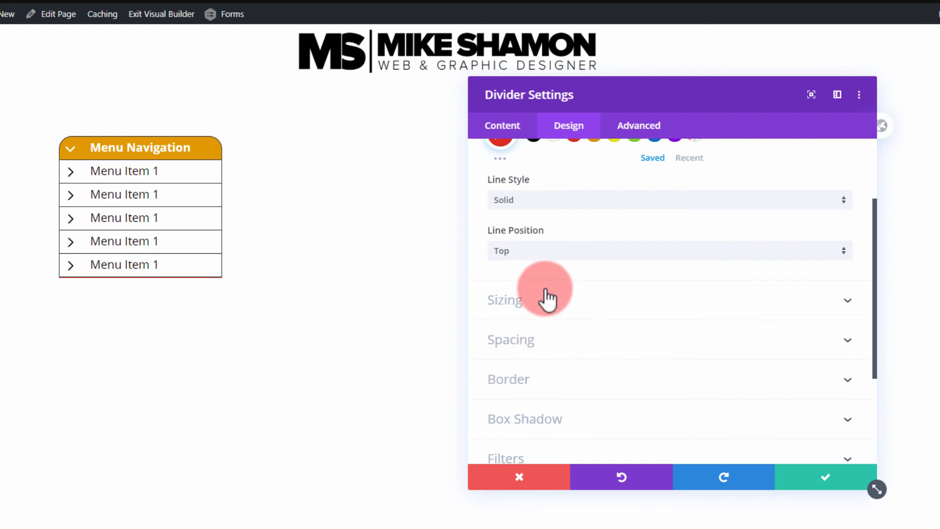
{"action": "scroll", "coordinate": [541, 274], "scroll_direction": "up", "scroll_amount": 2}
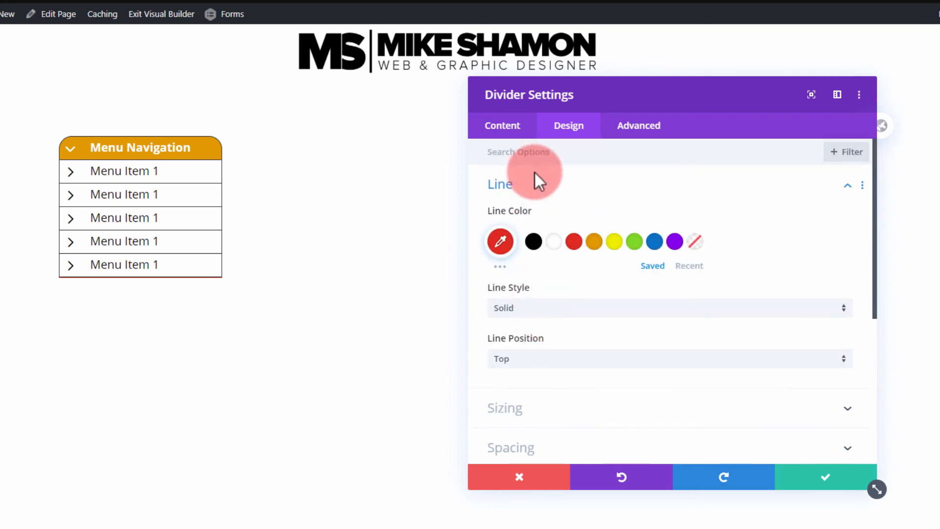
- Set the divider's weight to 22px
{"action": "left_click", "coordinate": [538, 182]}
{"action": "left_click", "coordinate": [539, 222]}
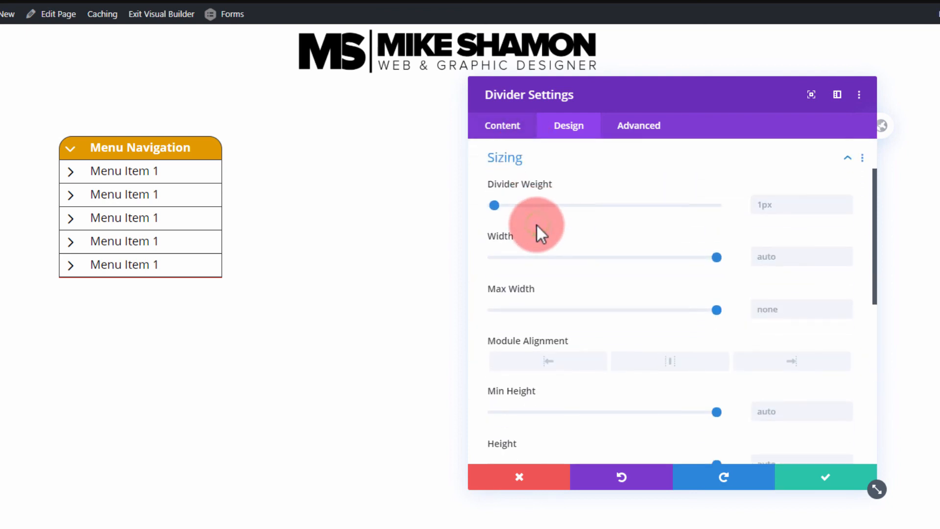
{"action": "left_click_drag", "start_coordinate": [497, 207], "coordinate": [531, 218]}
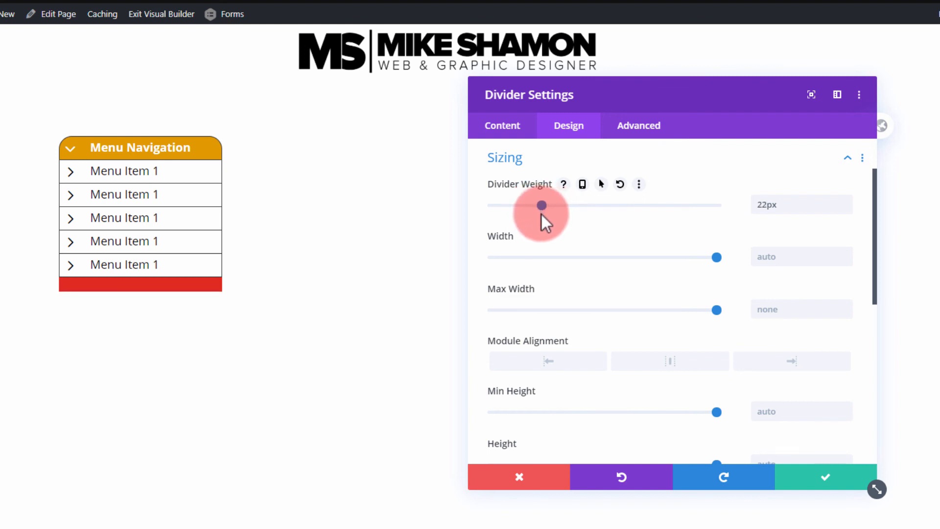
- Set the divider's top and bottom margin and its top and bottom padding to 0px
{"action": "scroll", "coordinate": [541, 212], "scroll_direction": "up", "scroll_amount": 3}
{"action": "left_click", "coordinate": [572, 229]}
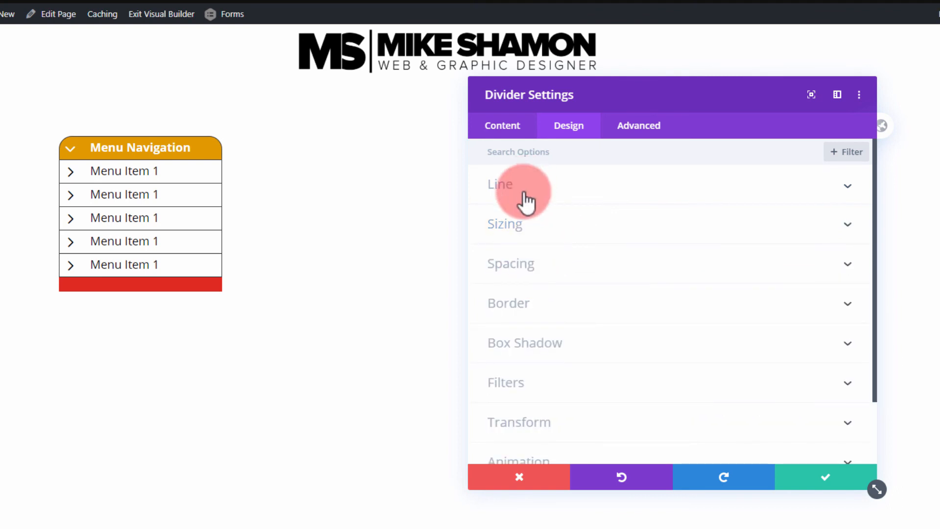
{"action": "left_click", "coordinate": [552, 266]}
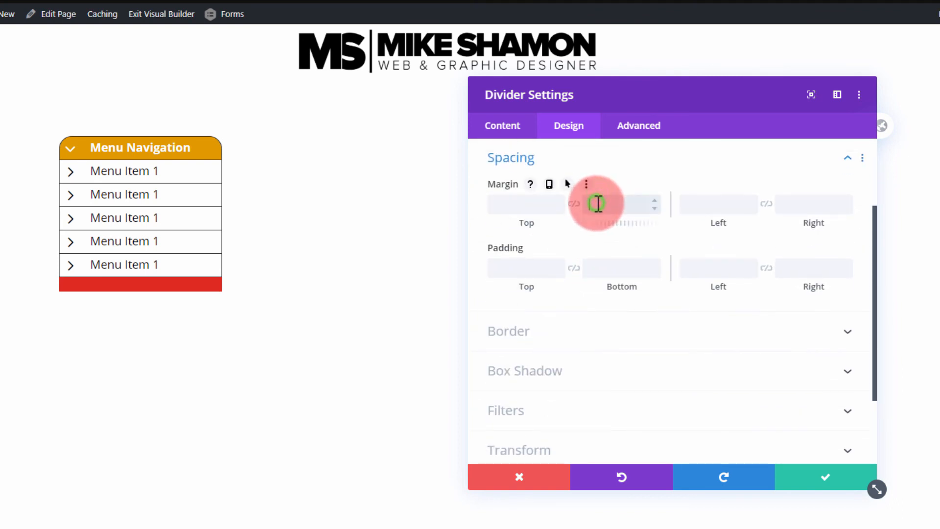
{"action": "type", "text": "0"}
{"action": "left_click", "coordinate": [603, 268]}
{"action": "type", "text": "0"}
{"action": "left_click", "coordinate": [540, 268]}
{"action": "type", "text": "0"}
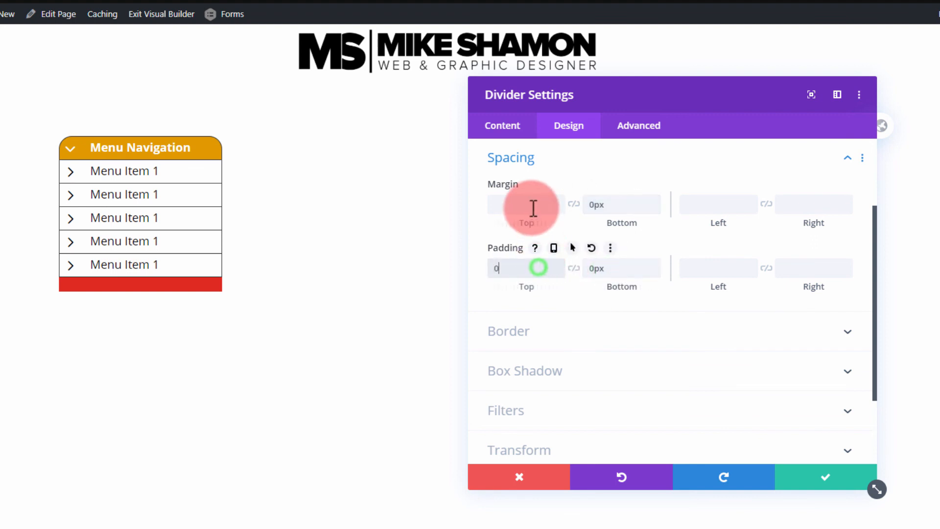
{"action": "left_click", "coordinate": [532, 206]}
{"action": "type", "text": "0"}
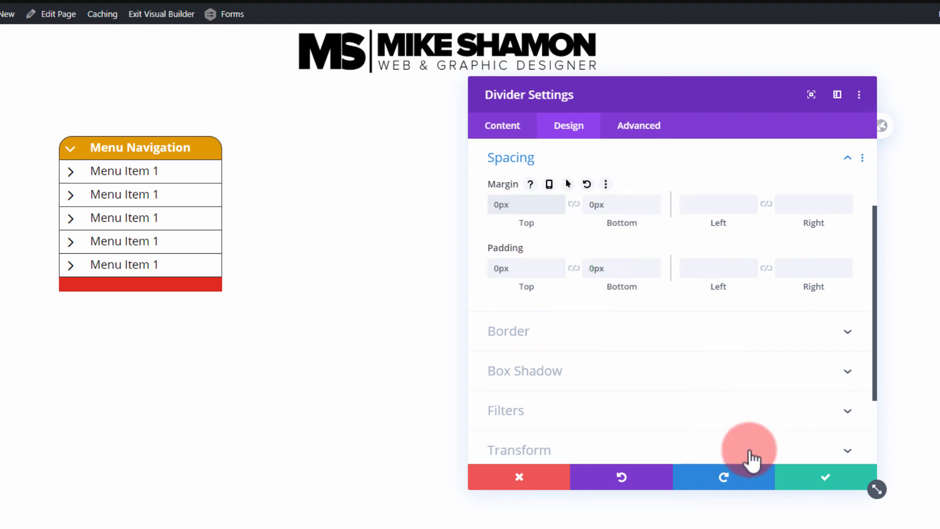
- Unlink the divider's rounded corners and set only the bottom-left and bottom-right radii to 20px
{"action": "left_click", "coordinate": [570, 337]}
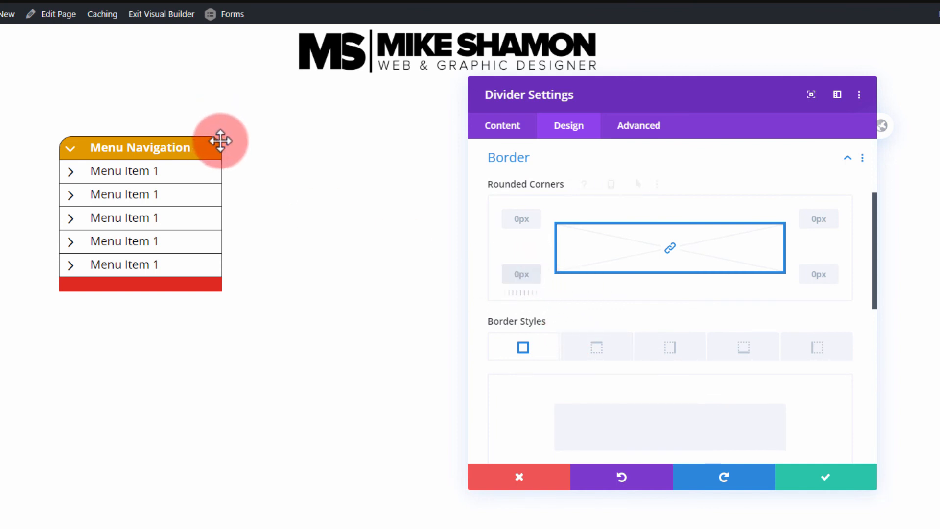
{"action": "left_click", "coordinate": [517, 273]}
{"action": "left_click", "coordinate": [534, 270]}
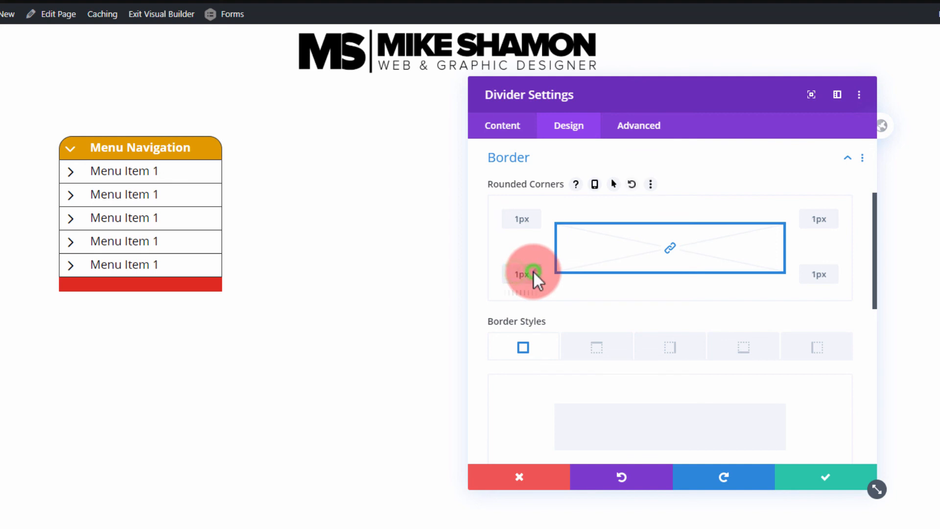
{"action": "left_click", "coordinate": [533, 271]}
{"action": "left_click", "coordinate": [533, 277]}
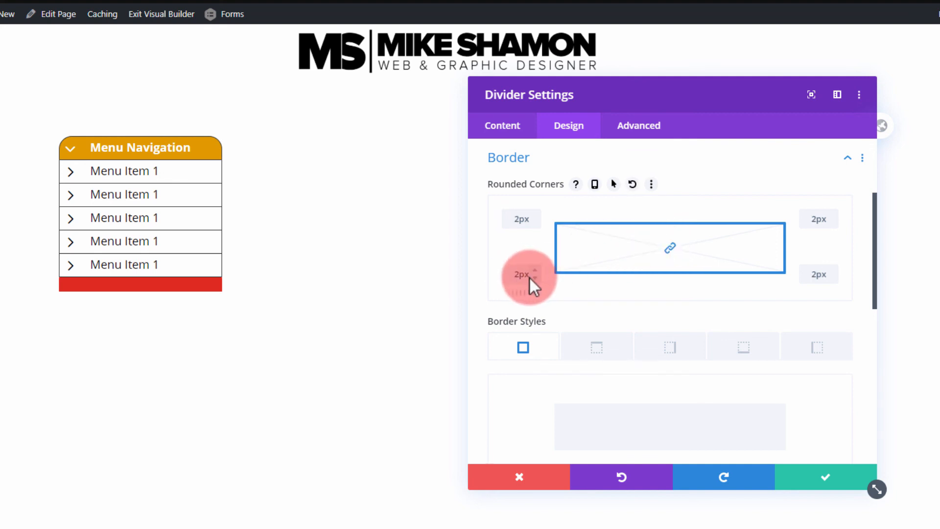
{"action": "left_click", "coordinate": [538, 279]}
{"action": "left_click", "coordinate": [675, 253]}
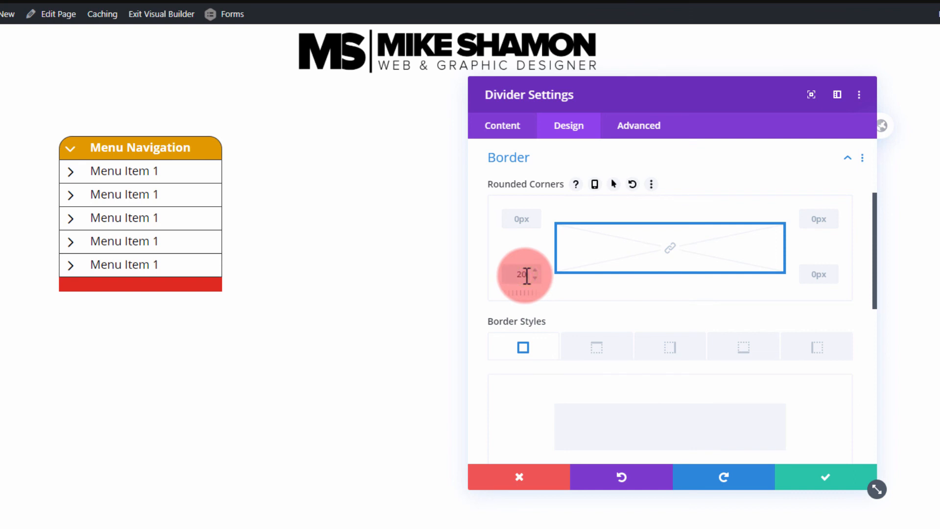
{"action": "left_click", "coordinate": [527, 276]}
{"action": "type", "text": "20"}
{"action": "left_click", "coordinate": [820, 275]}
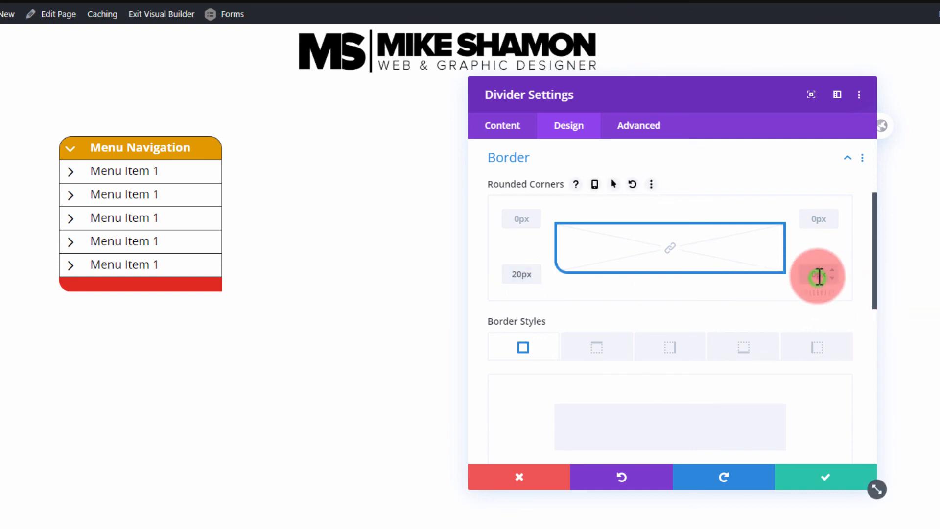
{"action": "type", "text": "20"}
- Set the divider's line colour to the saved orange that matches the menu header
{"action": "scroll", "coordinate": [671, 269], "scroll_direction": "up", "scroll_amount": 3}
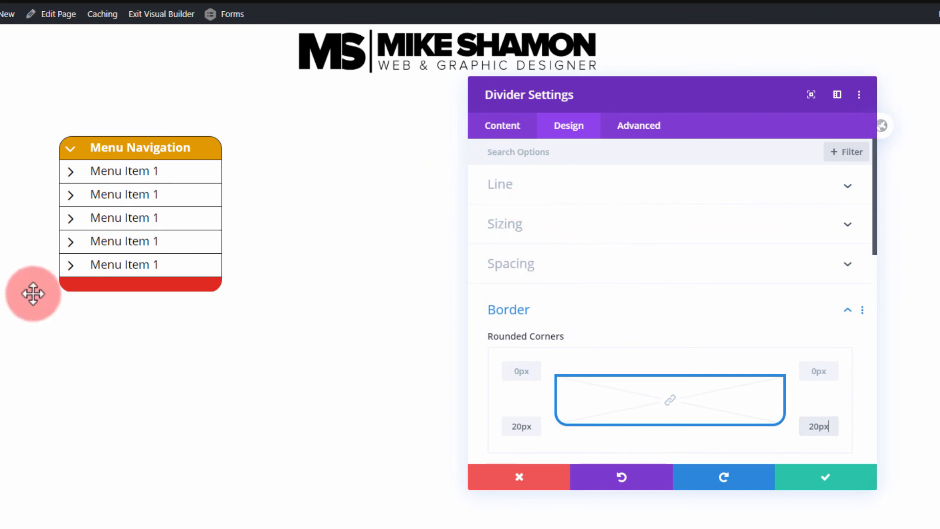
{"action": "left_click", "coordinate": [539, 182]}
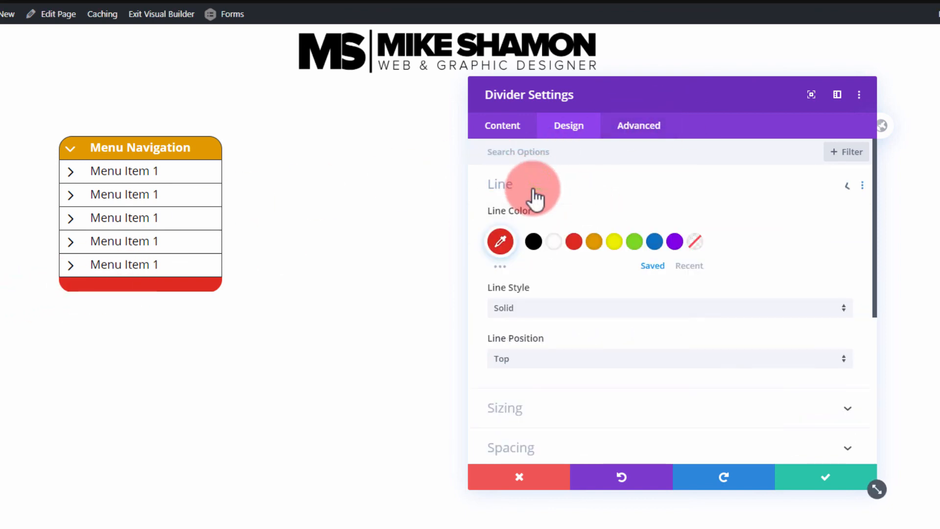
{"action": "left_click", "coordinate": [596, 244]}
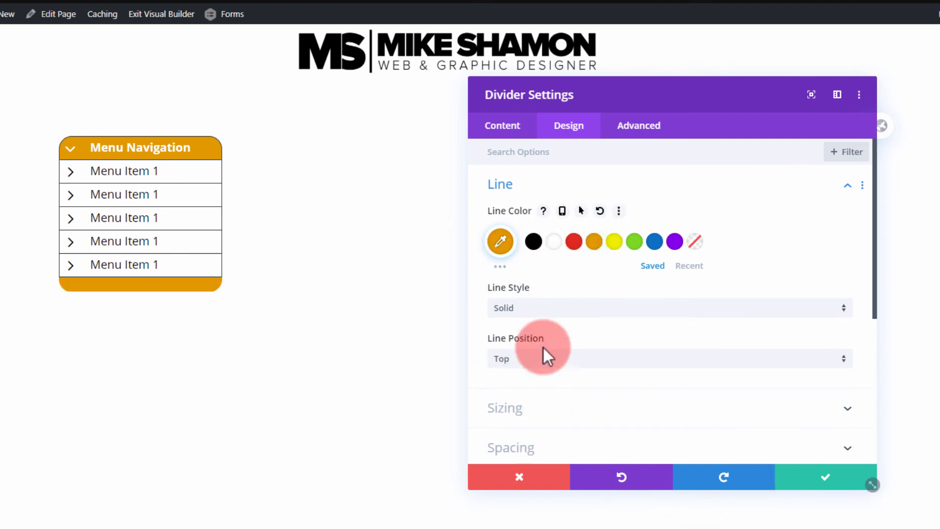
- Give the divider a 1px border on all sides
{"action": "scroll", "coordinate": [543, 346], "scroll_direction": "down", "scroll_amount": 5}
{"action": "left_click", "coordinate": [573, 227]}
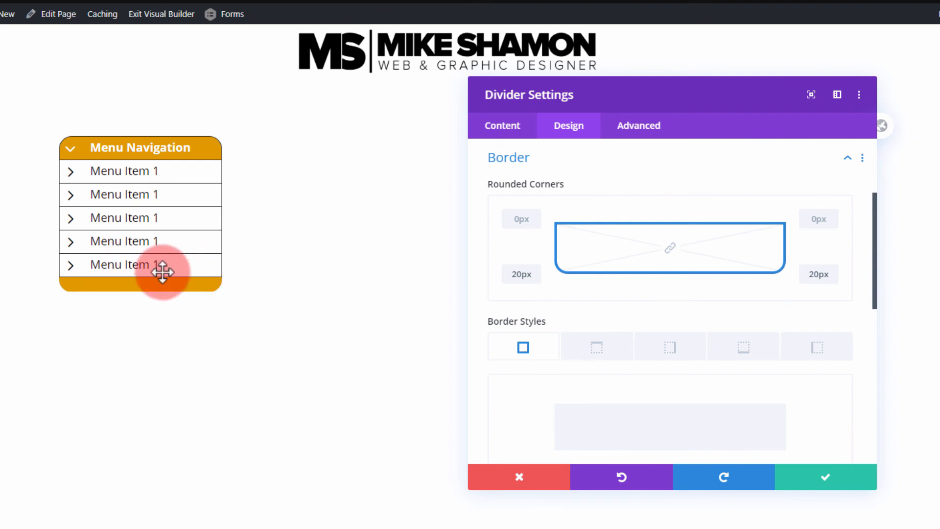
{"action": "left_click", "coordinate": [592, 357]}
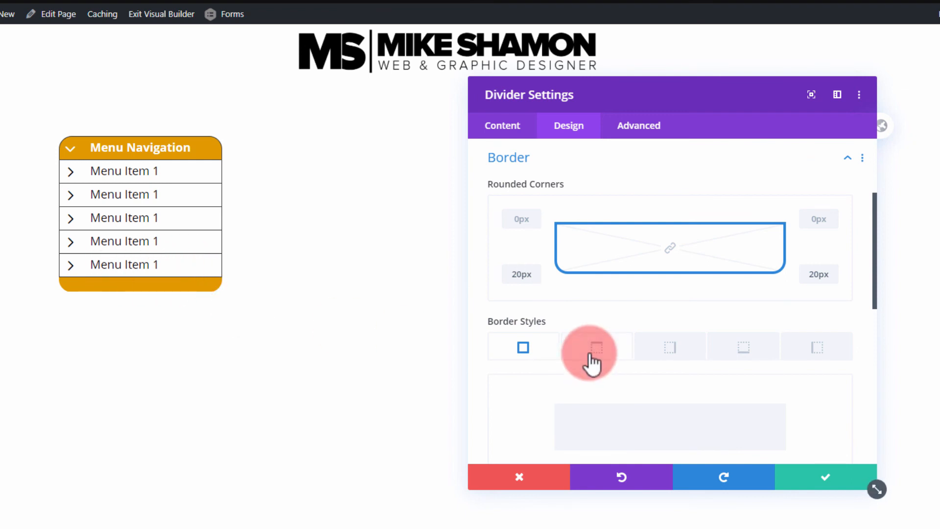
{"action": "scroll", "coordinate": [592, 352], "scroll_direction": "down", "scroll_amount": 2}
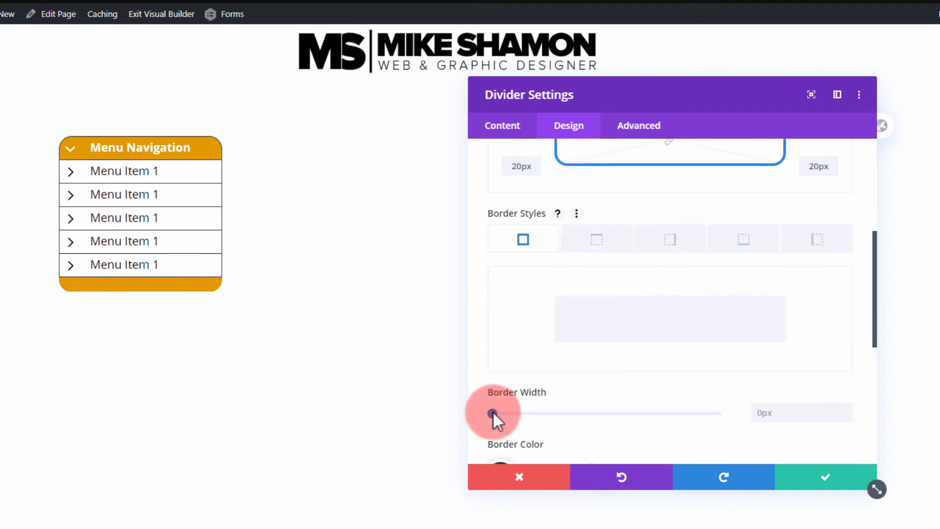
{"action": "left_click_drag", "start_coordinate": [493, 413], "coordinate": [496, 412]}
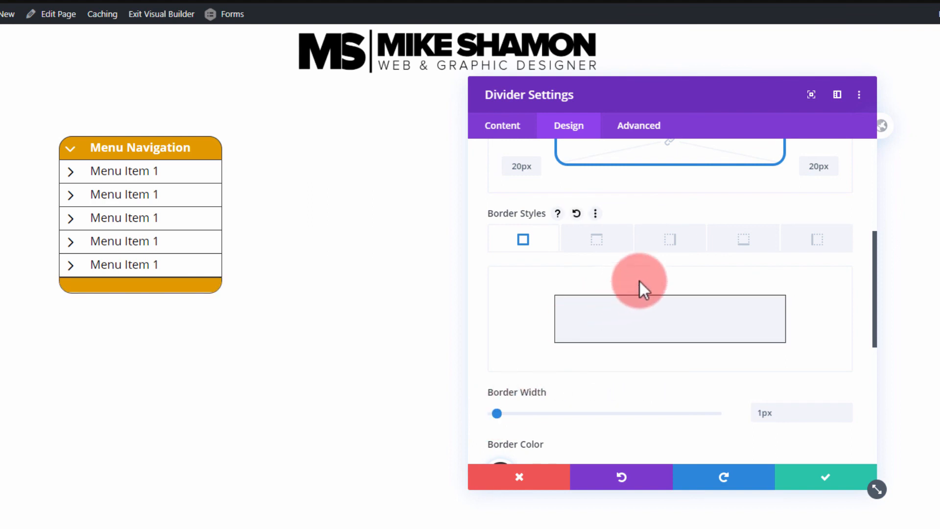
- Remove the divider's top border by reducing its width to nothing, and save the divider settings
{"action": "left_click", "coordinate": [744, 239]}
{"action": "left_click", "coordinate": [597, 239]}
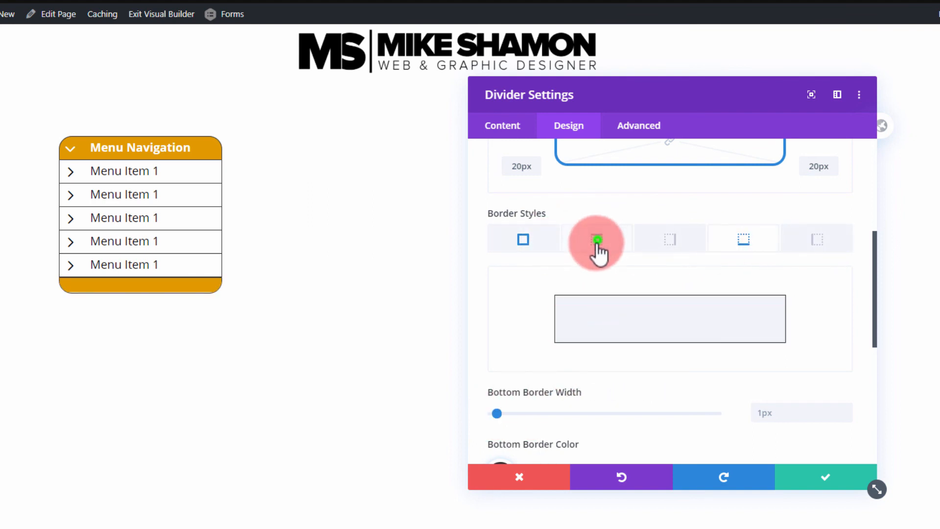
{"action": "scroll", "coordinate": [613, 414], "scroll_direction": "down", "scroll_amount": 4}
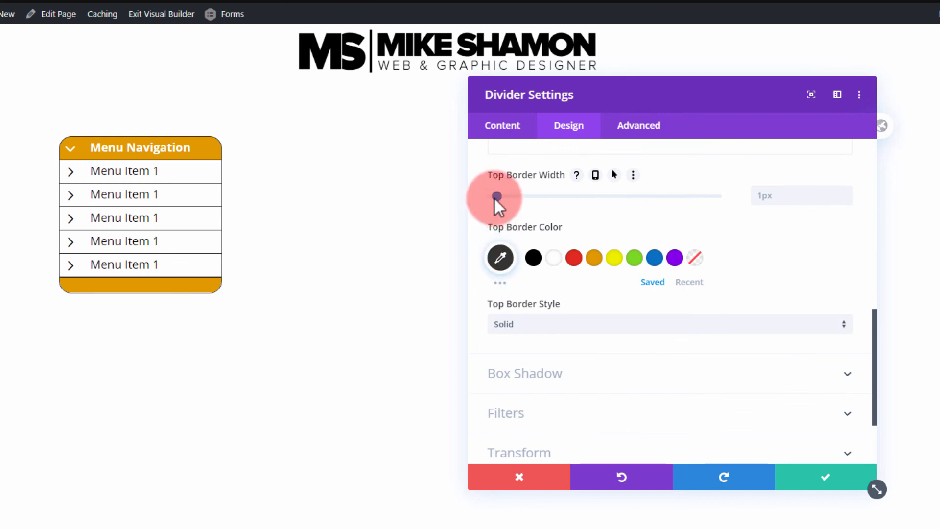
{"action": "left_click_drag", "start_coordinate": [494, 197], "coordinate": [493, 195]}
{"action": "scroll", "coordinate": [504, 343], "scroll_direction": "up", "scroll_amount": 5}
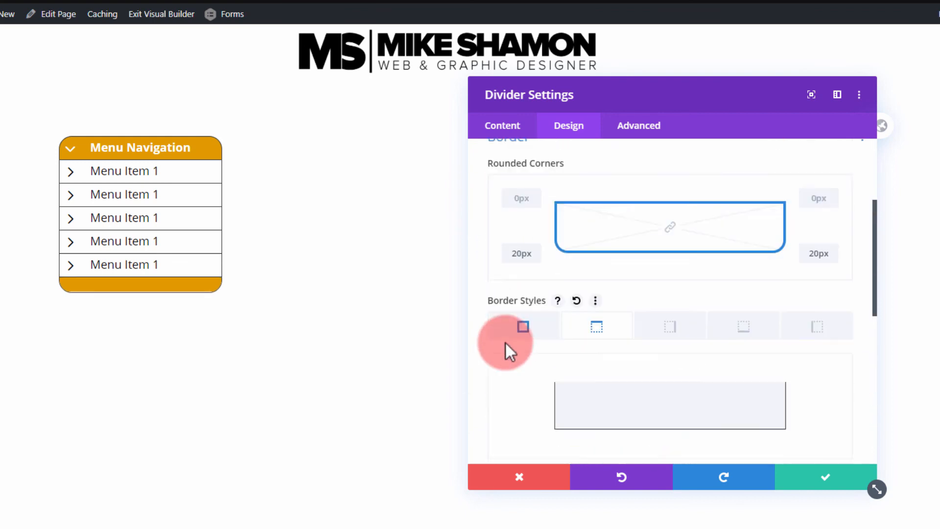
{"action": "left_click", "coordinate": [840, 477]}
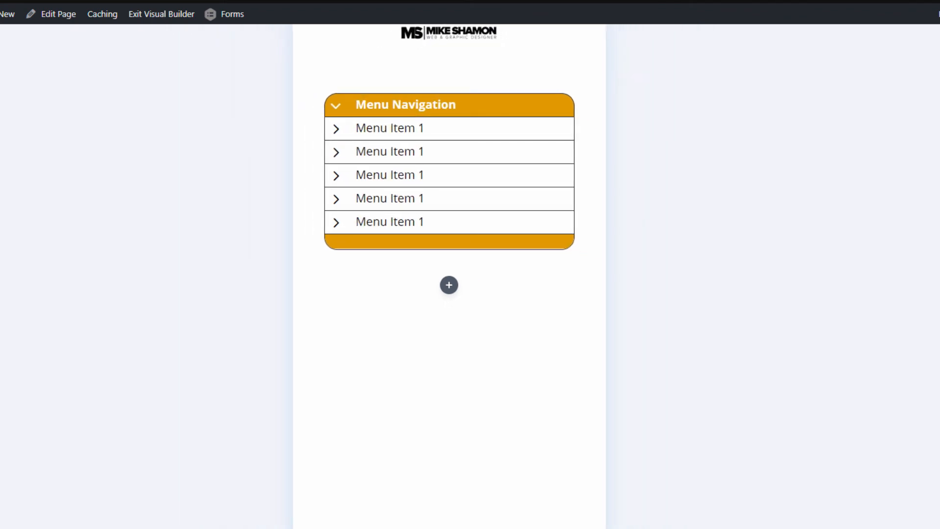
{"action": "left_click_drag", "start_coordinate": [537, 222], "coordinate": [479, 153]}
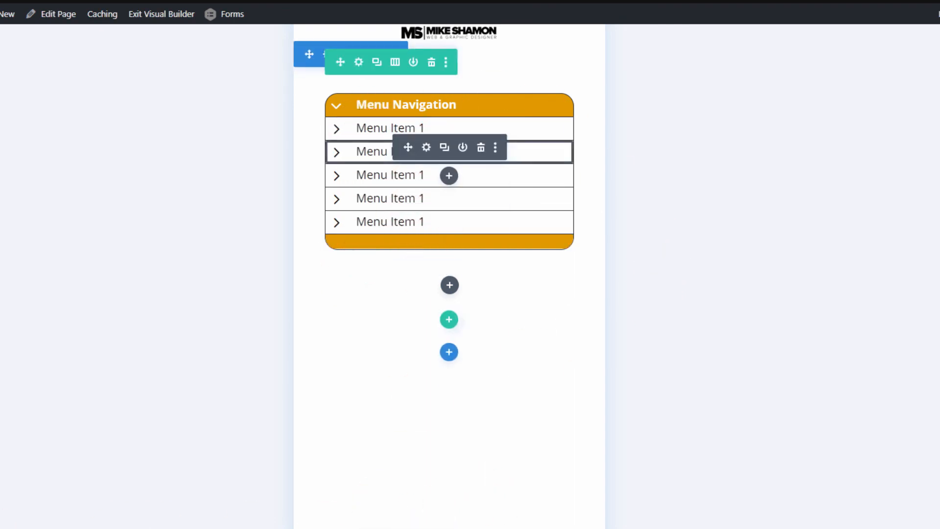
{"action": "left_click", "coordinate": [90, 168]}
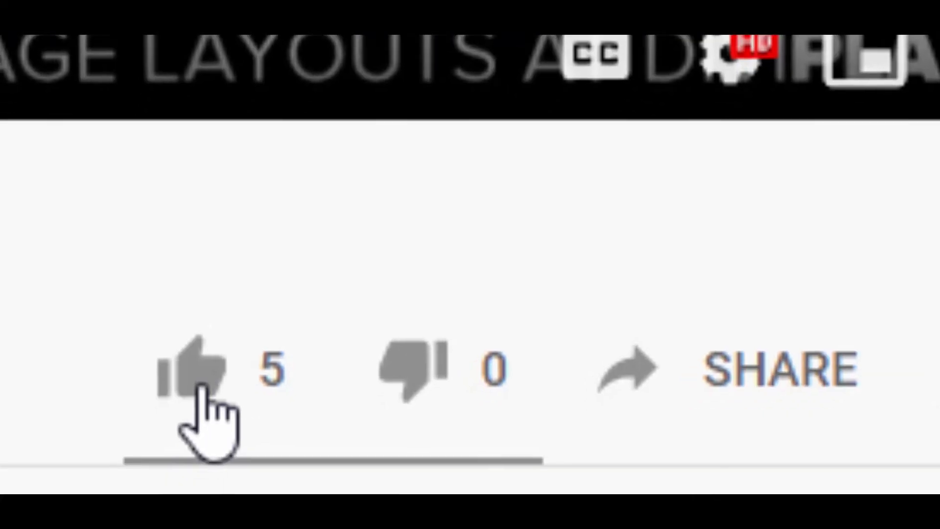
{"action": "left_click", "coordinate": [201, 382]}
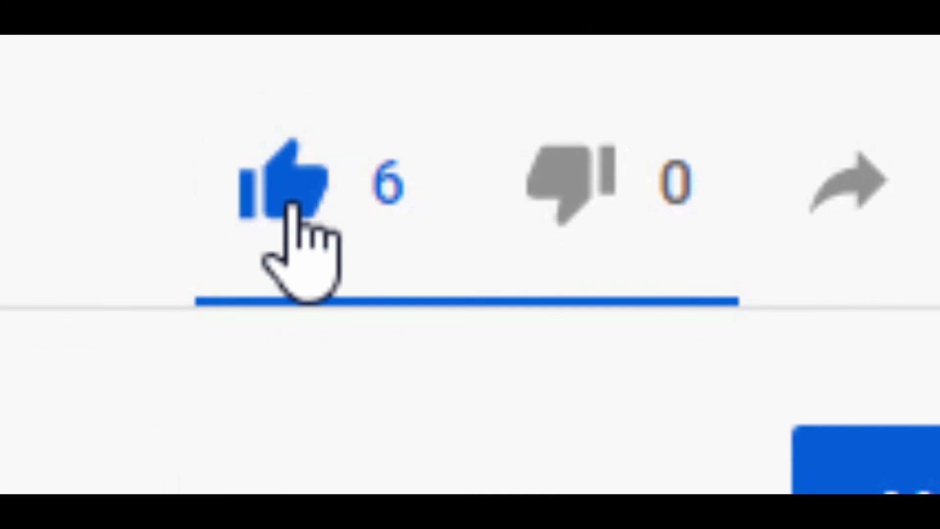
{"action": "left_click", "coordinate": [485, 244]}
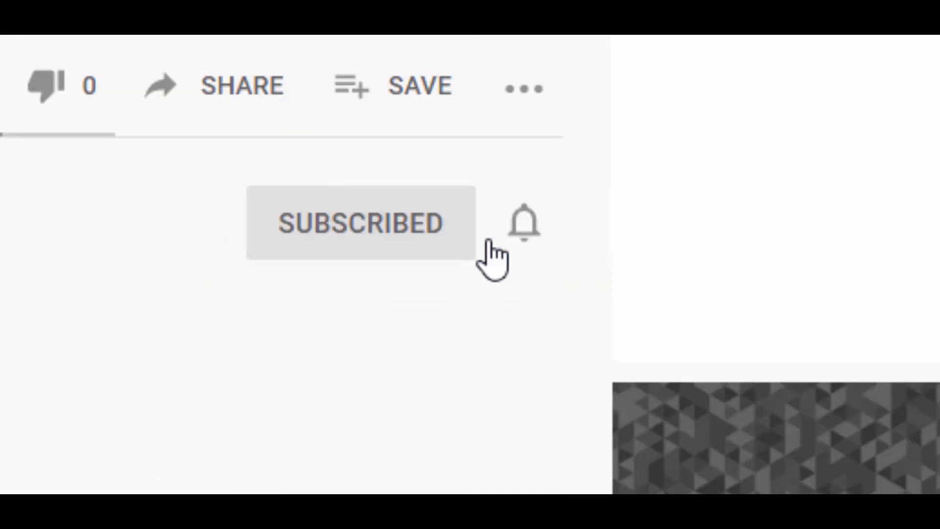
{"action": "left_click", "coordinate": [530, 232]}
{"action": "left_click", "coordinate": [587, 315]}
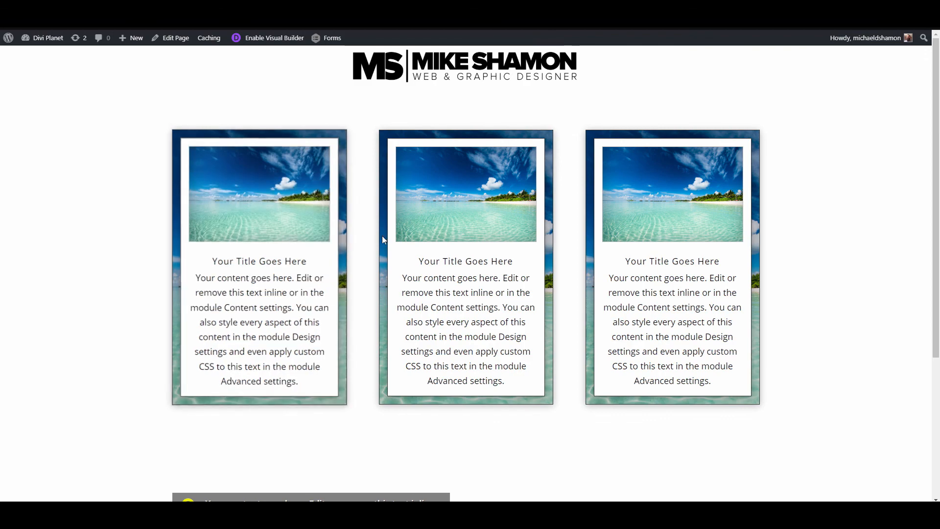
{"action": "scroll", "coordinate": [271, 325], "scroll_direction": "down", "scroll_amount": 3}
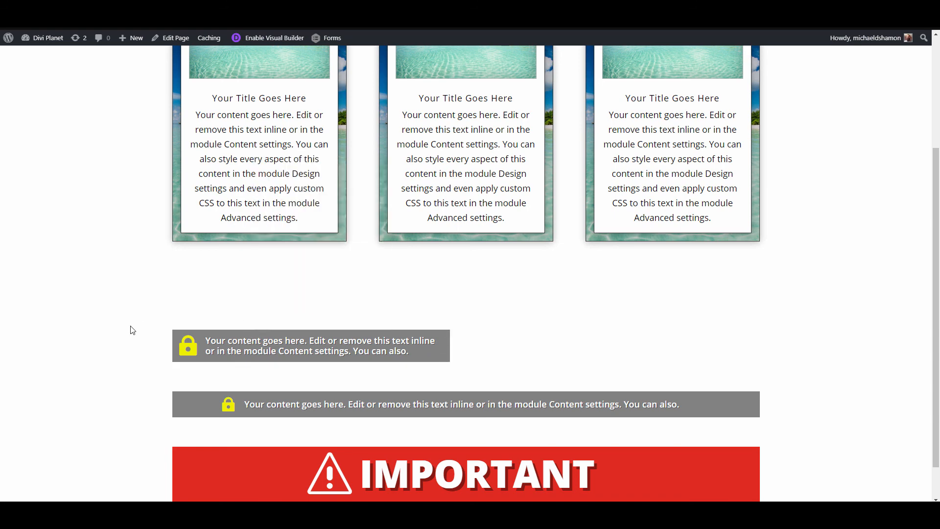
{"action": "scroll", "coordinate": [619, 423], "scroll_direction": "down", "scroll_amount": 1}
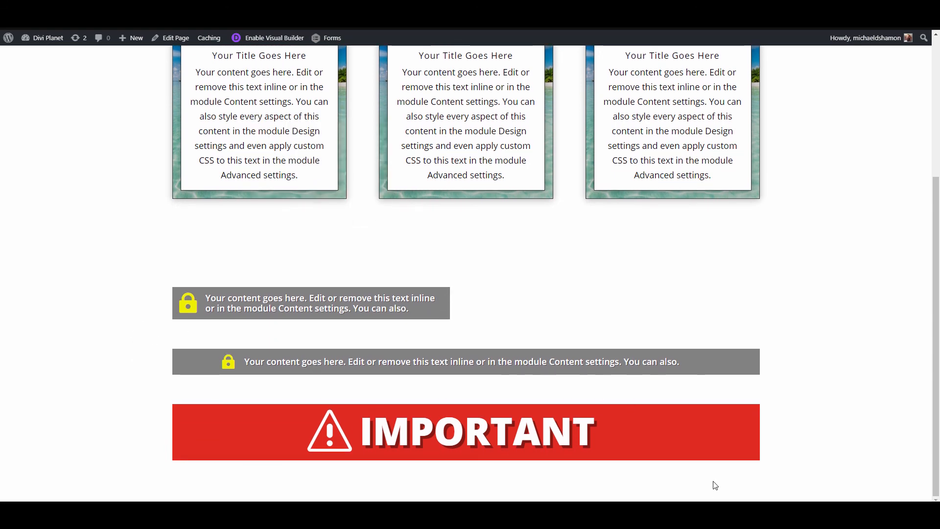
{"action": "scroll", "coordinate": [434, 435], "scroll_direction": "up", "scroll_amount": 5}
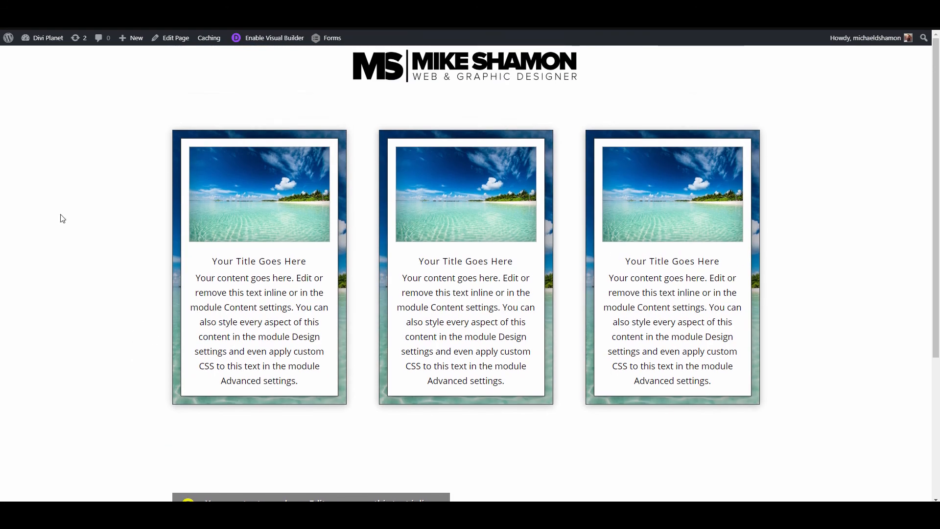